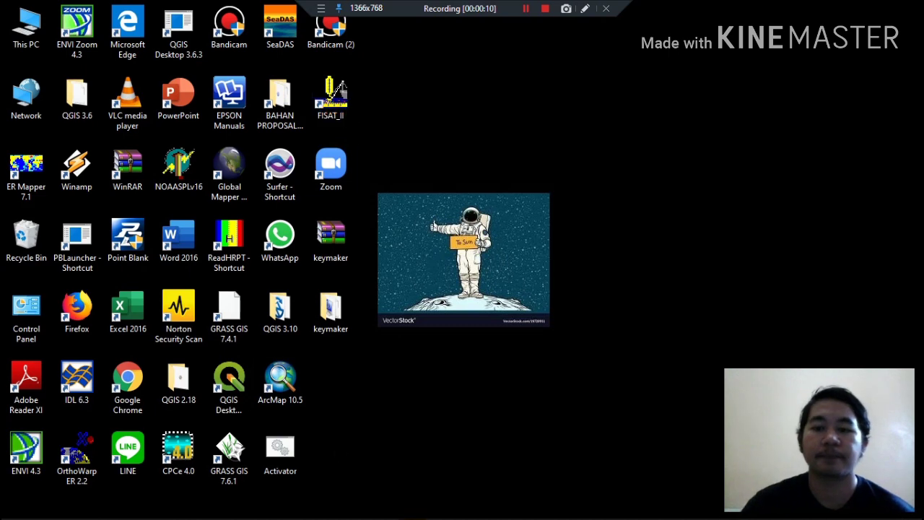
Switch to Excel with the Data FISAT Kelompok 17 ESDL workbook and look over its records.
mouse_move(412, 516)
mouse_move(361, 507)
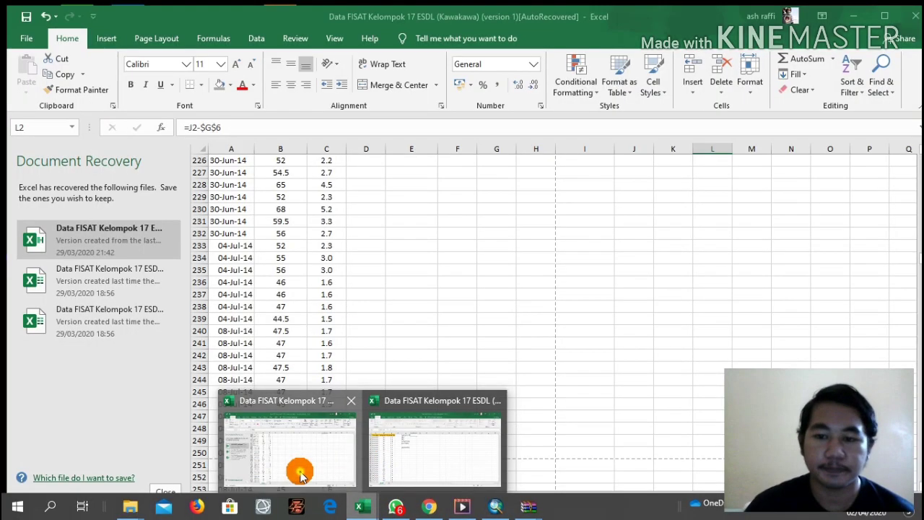
left_click(299, 470)
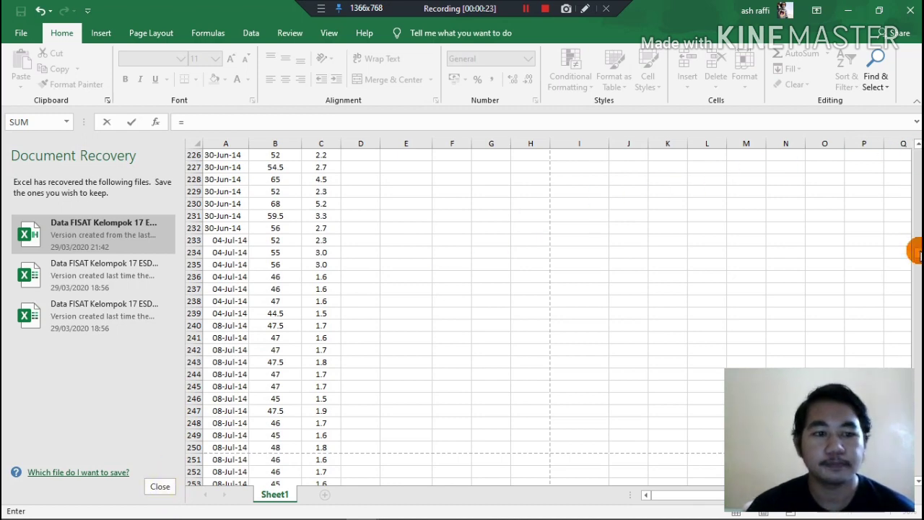
scroll(888, 251, "up", 17)
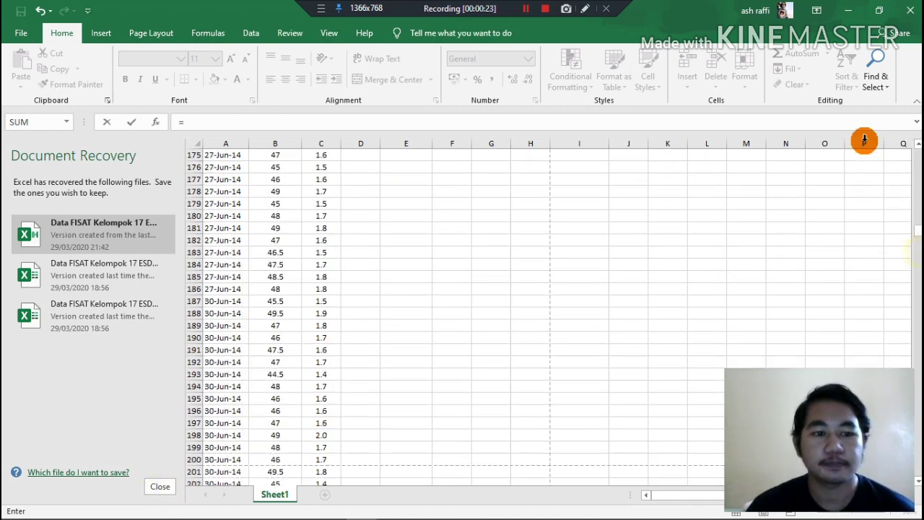
left_click(526, 8)
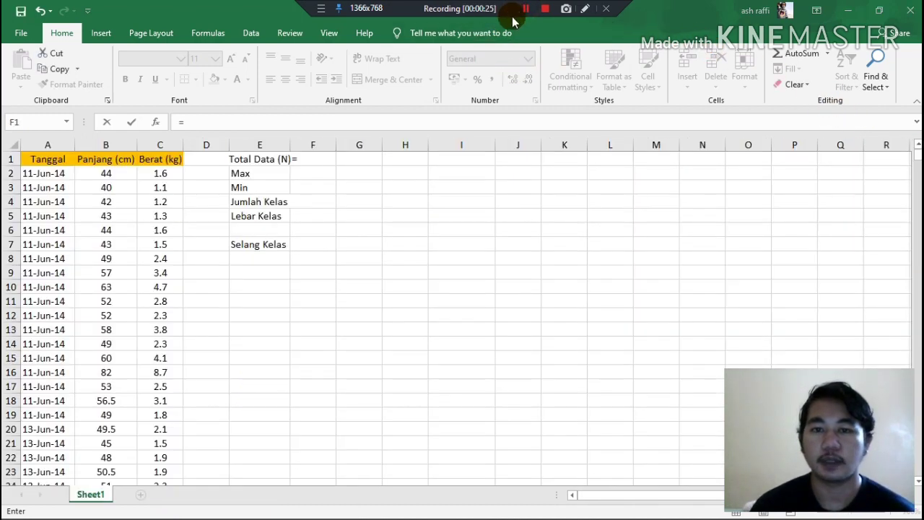
left_click(265, 175)
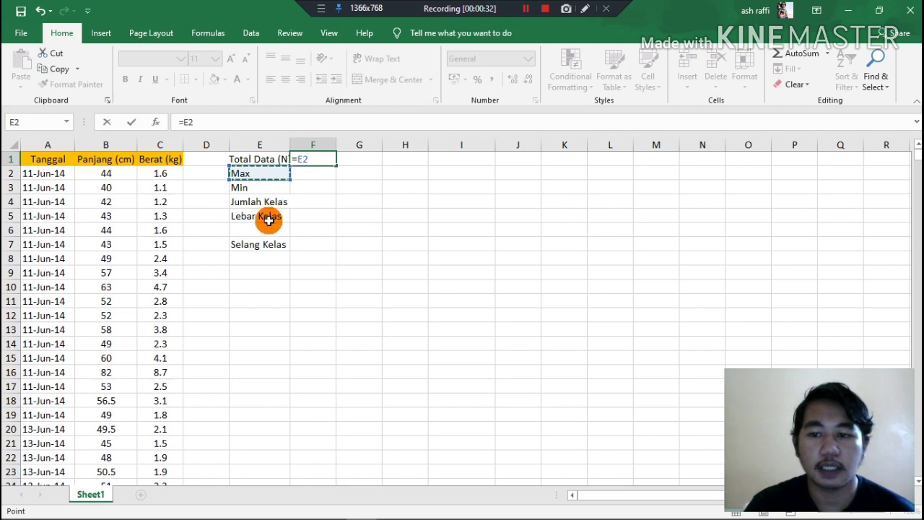
left_click(311, 159)
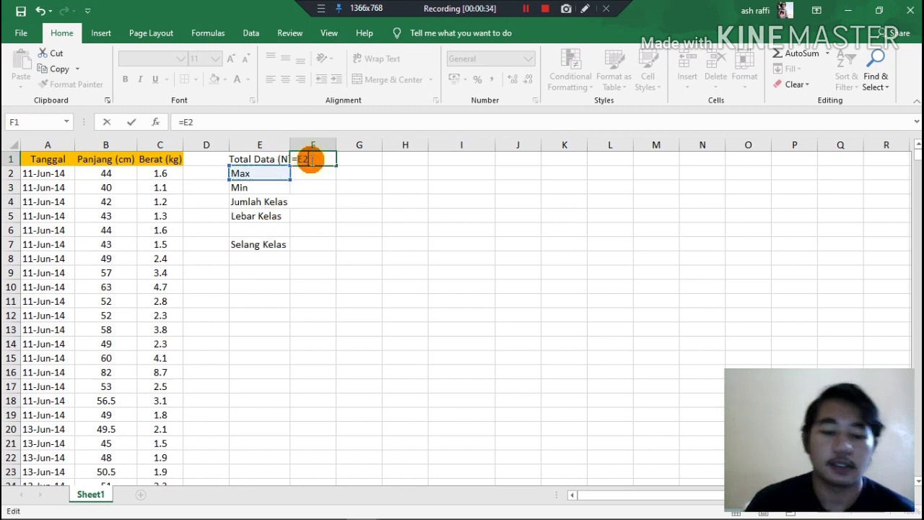
key("BackSpace")
key("BackSpace")
key("BackSpace")
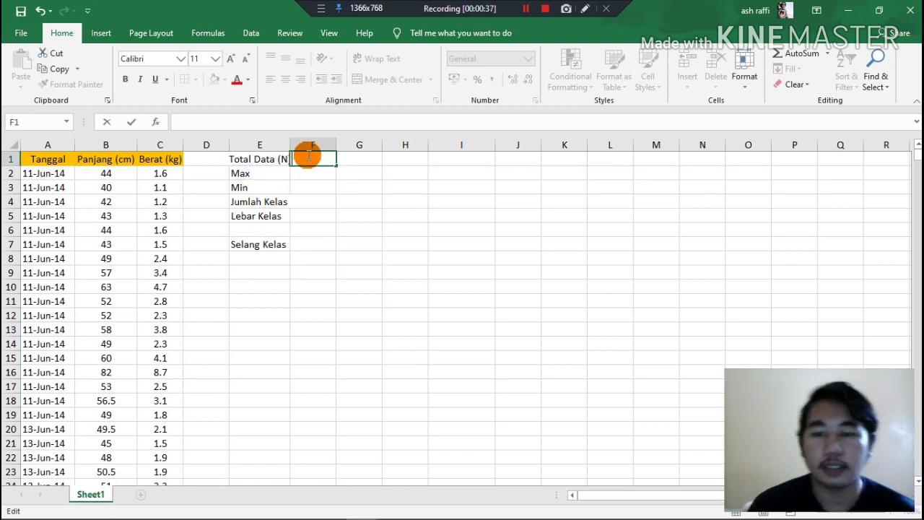
Calculate Total Data (N) in F1 with COUNT over all Panjang (cm) values from B2 to the column's last entry.
type("=")
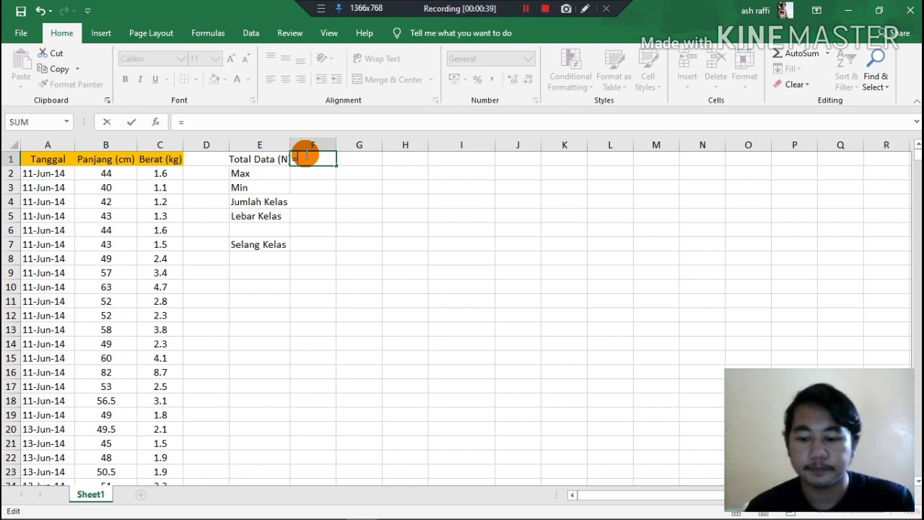
type("Count")
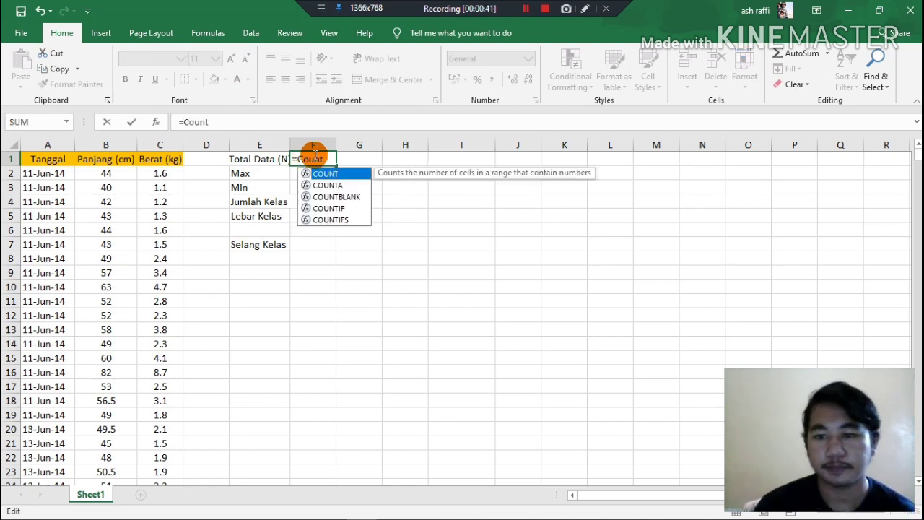
double_click(318, 173)
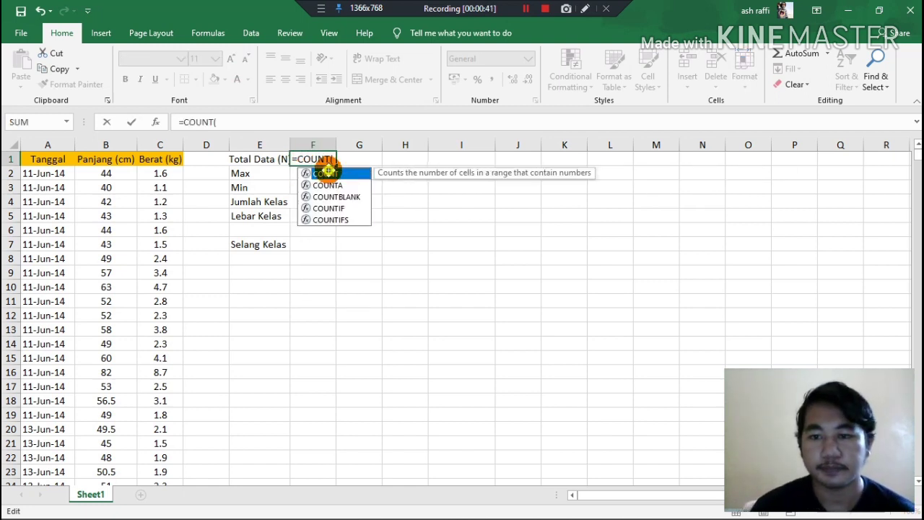
left_click(106, 174)
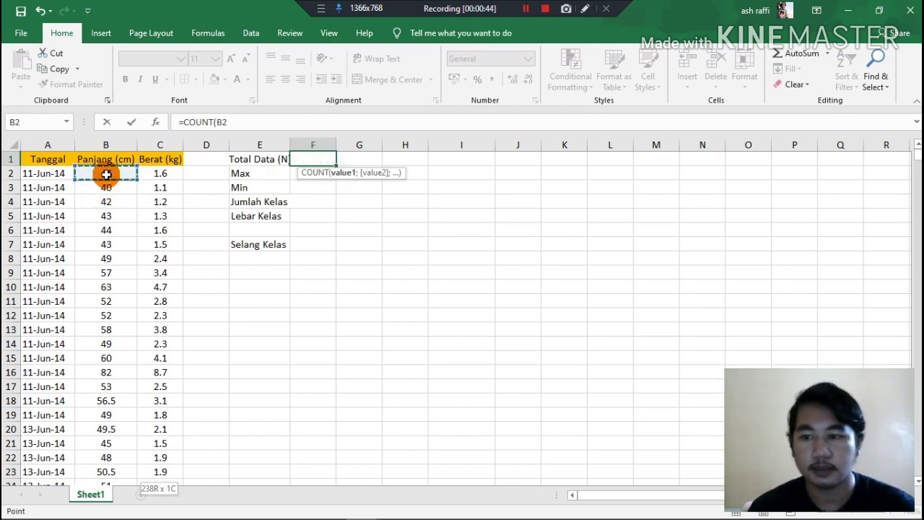
key("ctrl+shift+Down")
key("Return")
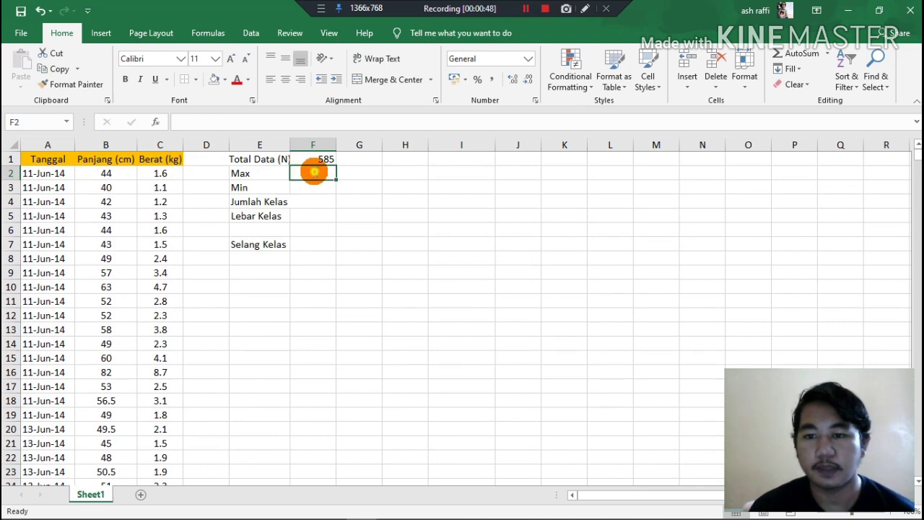
Calculate the maximum length in F2 with the MAX function over B2:B586.
double_click(314, 172)
type("=max")
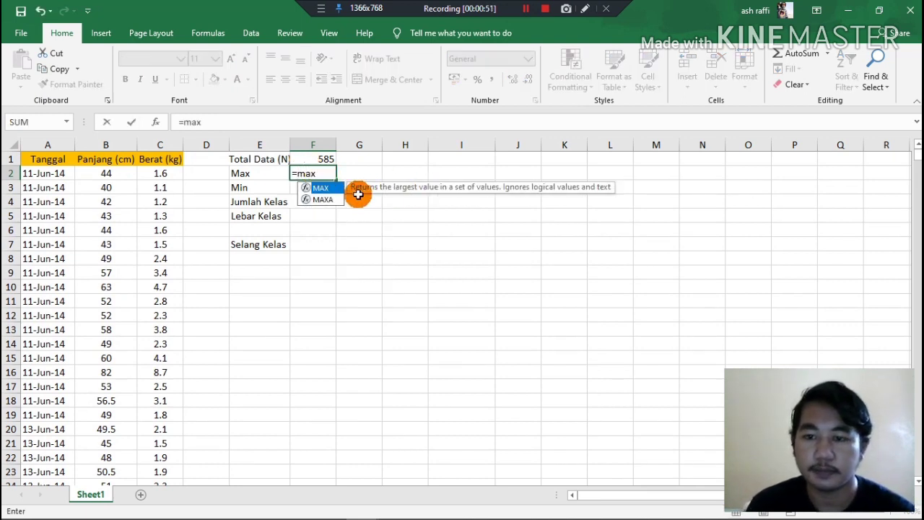
double_click(320, 187)
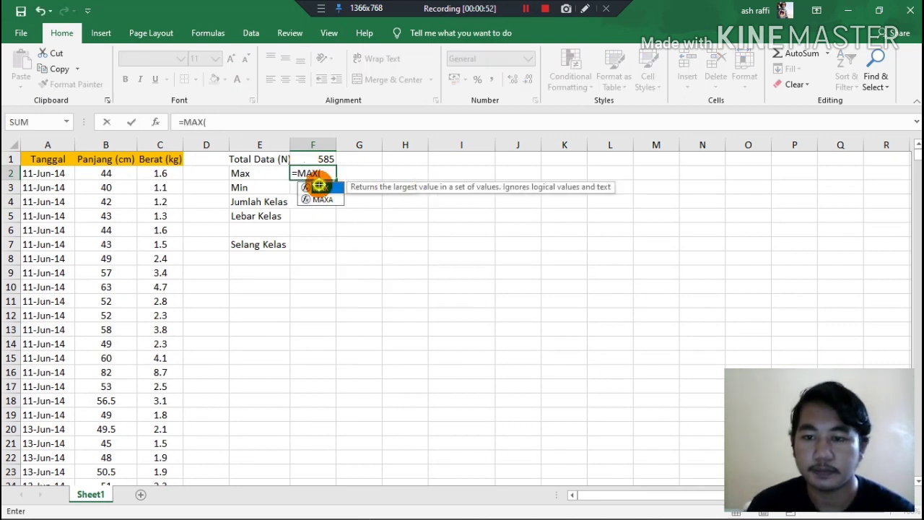
left_click(115, 177)
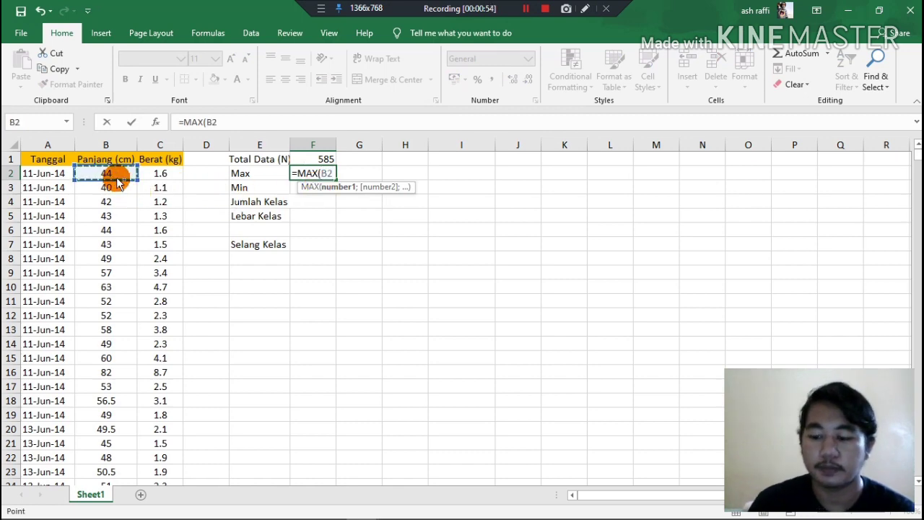
key("ctrl+shift+Down")
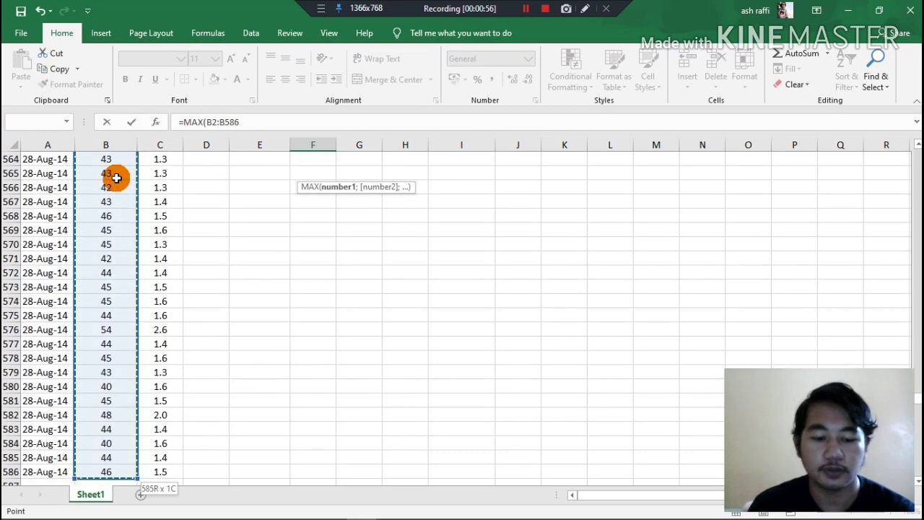
key("Return")
Calculate the minimum length in F3 with the MIN function over B2:B586.
scroll(312, 181, "up", 1)
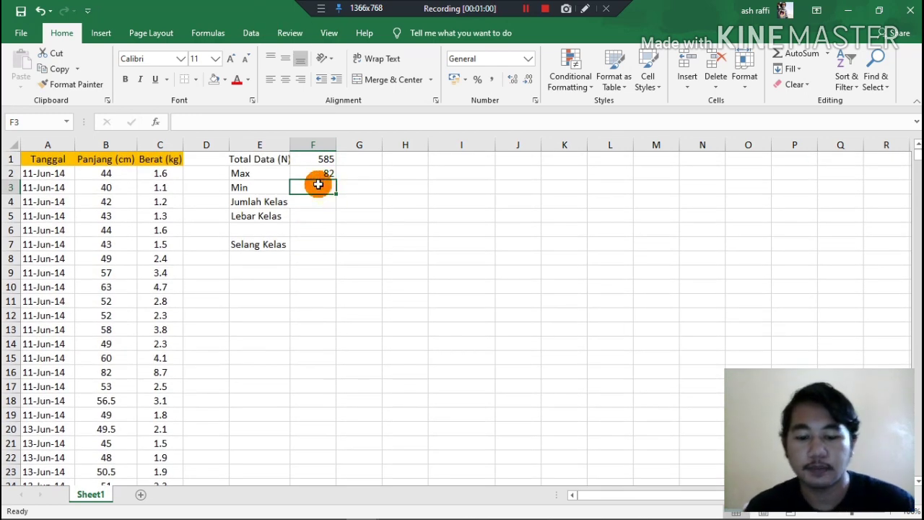
type("=min")
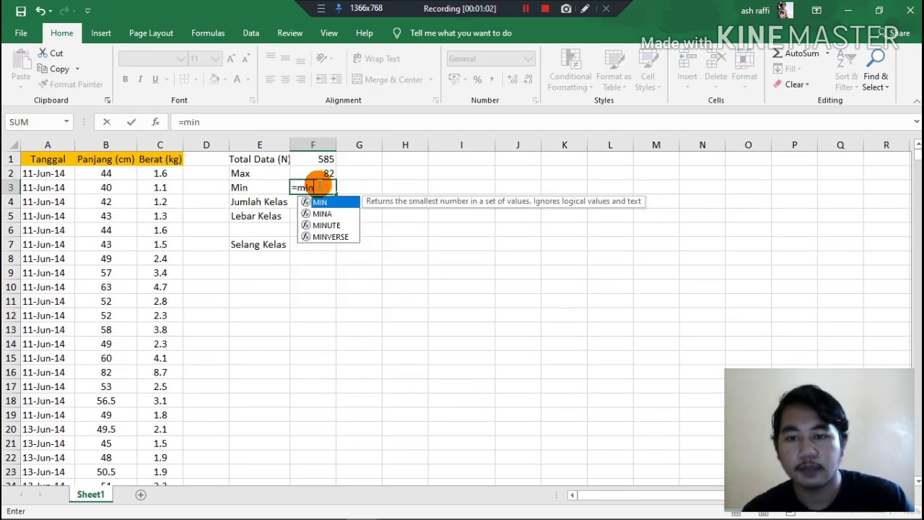
double_click(320, 203)
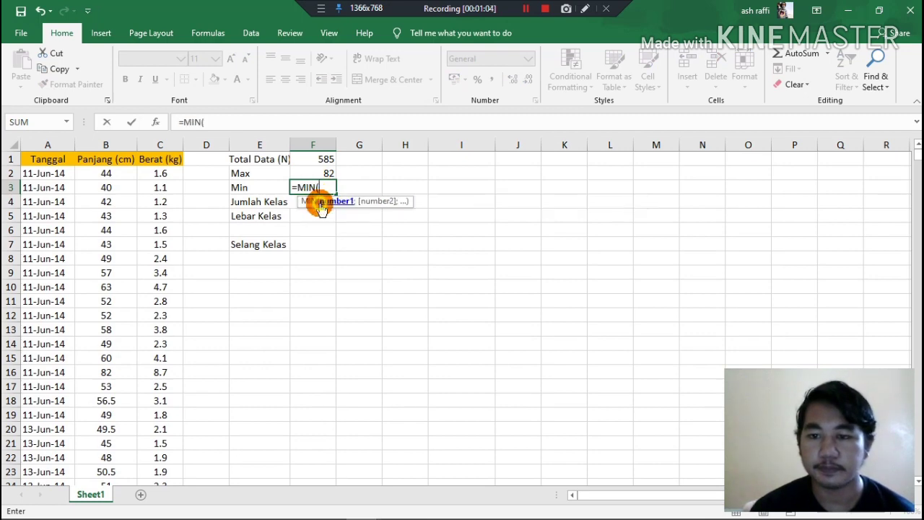
left_click(102, 172)
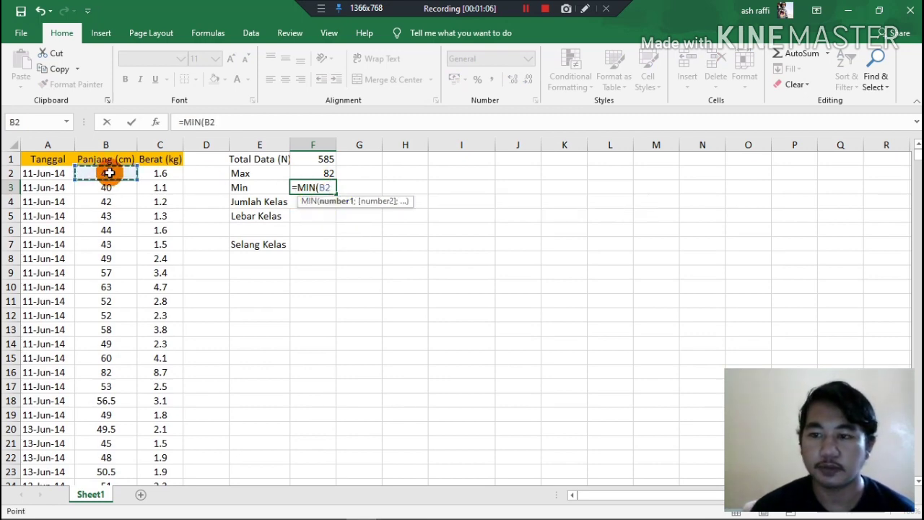
key("ctrl+shift+Down")
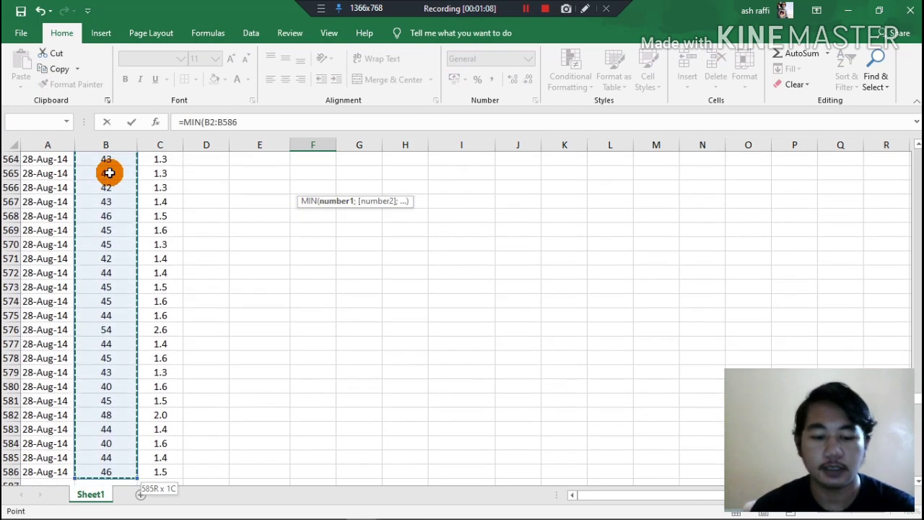
key("Return")
Calculate Jumlah Kelas in F4 with the formula =1+3.3*LOG(F1), accepting the suggested parenthesis correction.
scroll(442, 272, "up", 1)
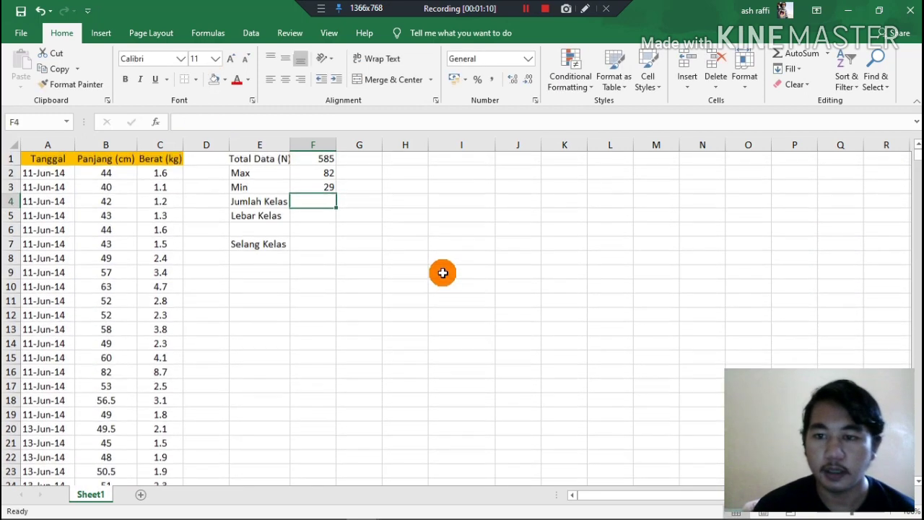
double_click(315, 203)
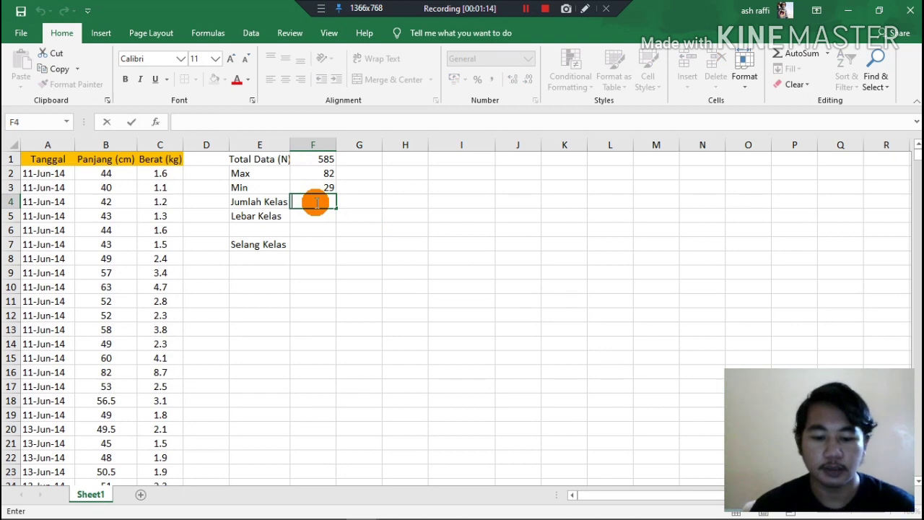
type("=1+3.3")
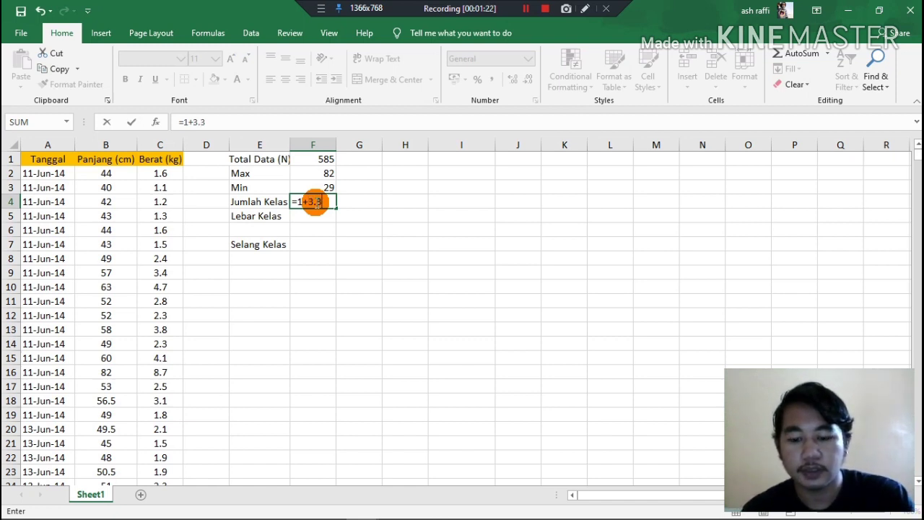
type("log")
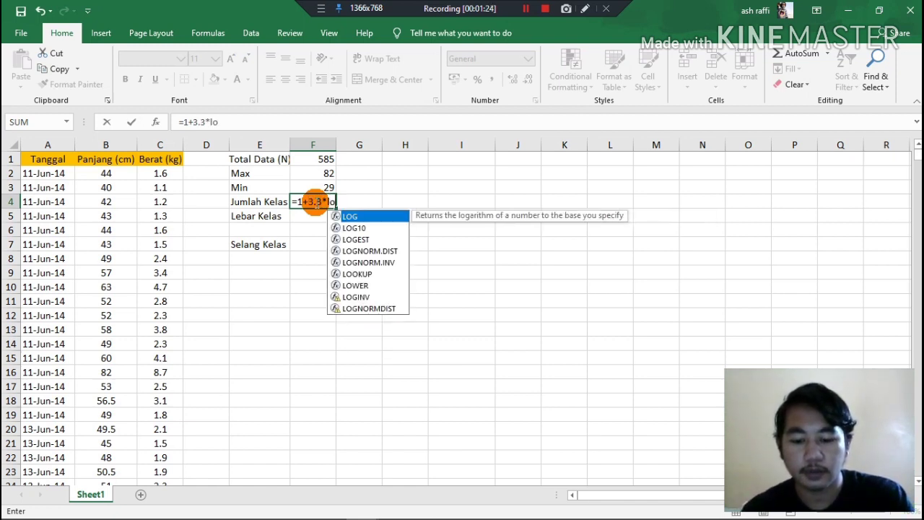
double_click(351, 215)
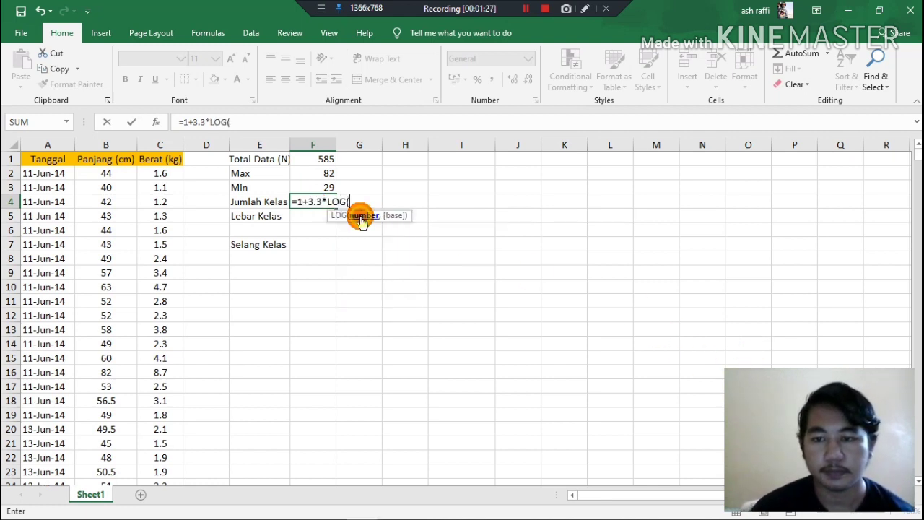
left_click(326, 160)
type("))")
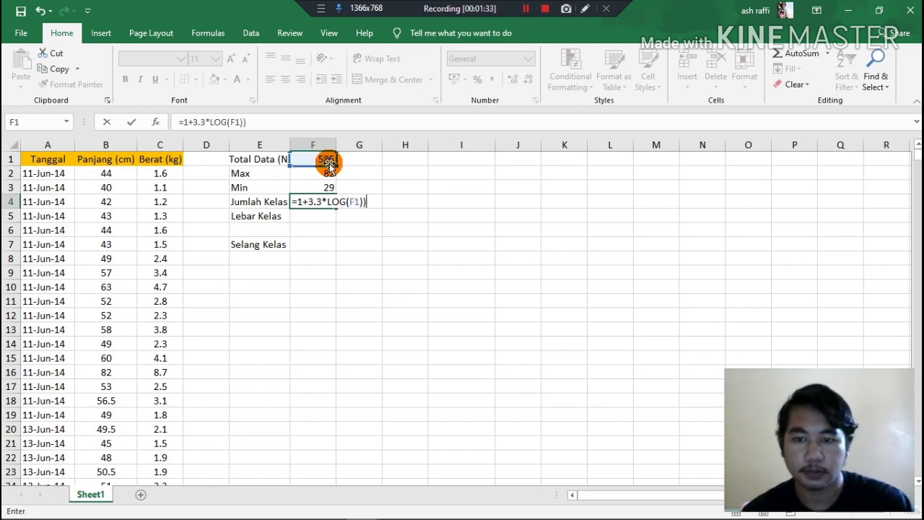
key("Return")
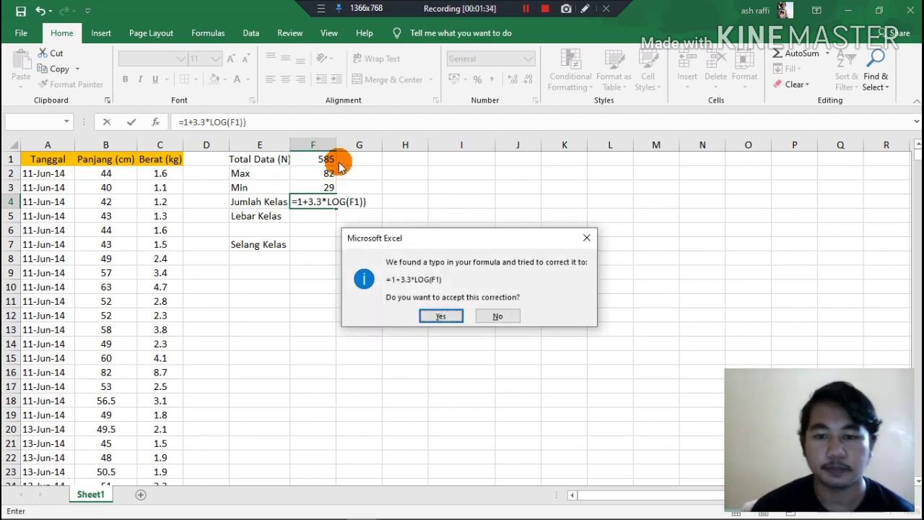
left_click(441, 316)
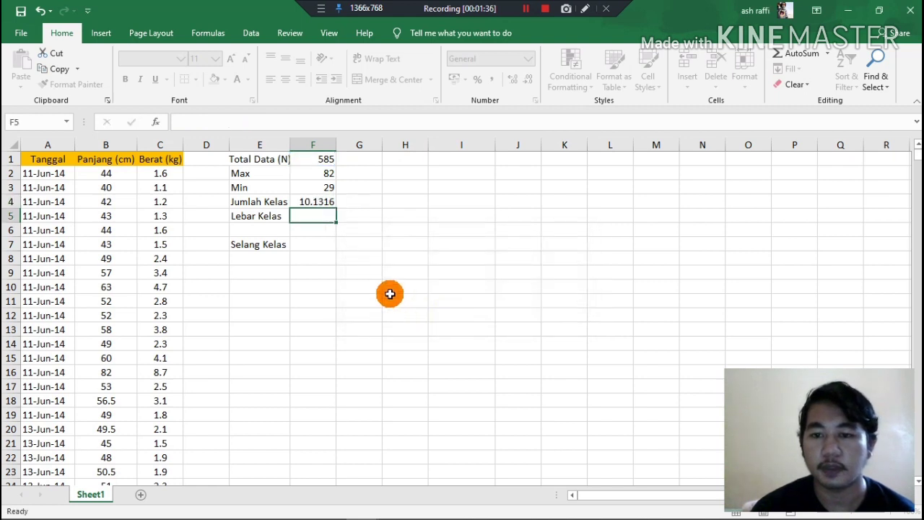
Enter the rounded class count 10 in G4, beside the Jumlah Kelas result.
left_click(333, 201)
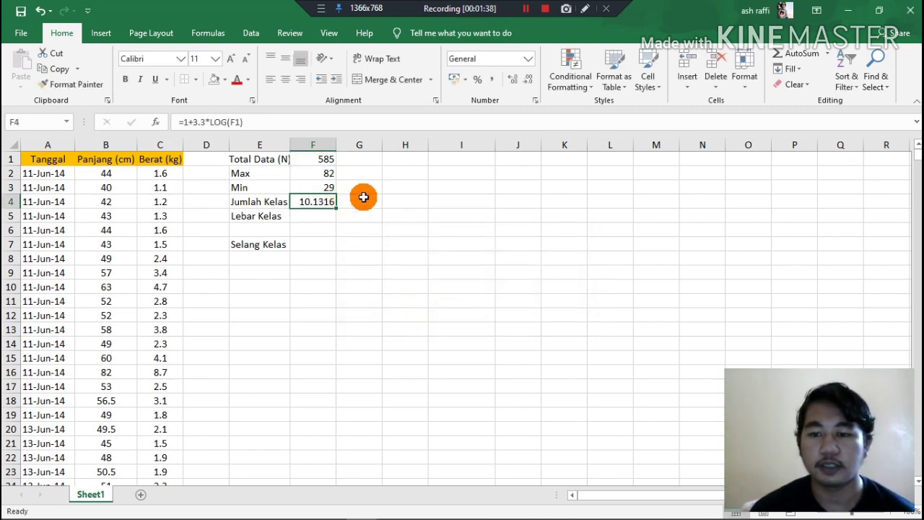
left_click(363, 197)
type("10")
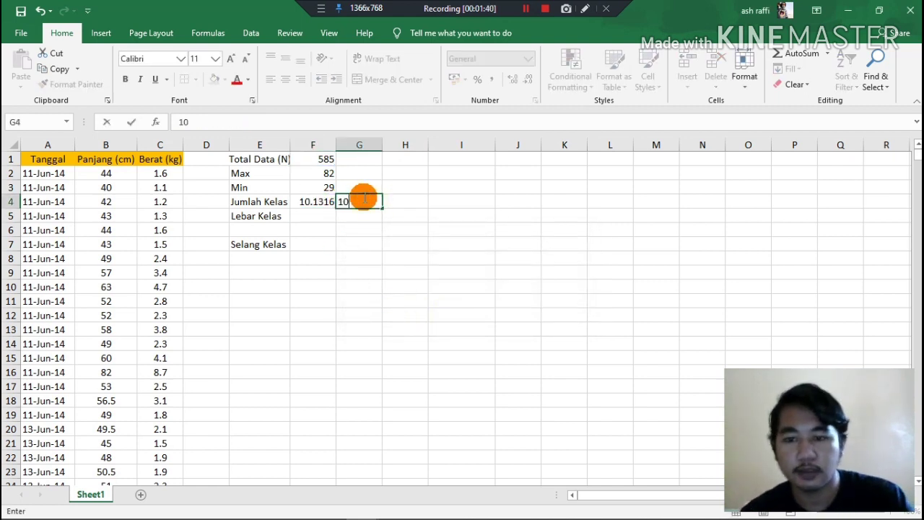
Calculate Lebar Kelas in F5 with the formula =(F2-F3)/G4.
left_click(317, 214)
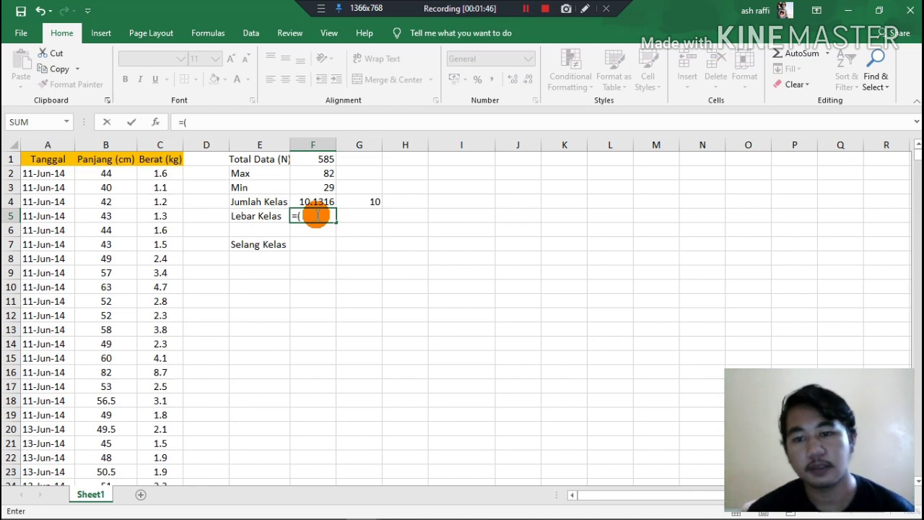
type("=(")
left_click(320, 173)
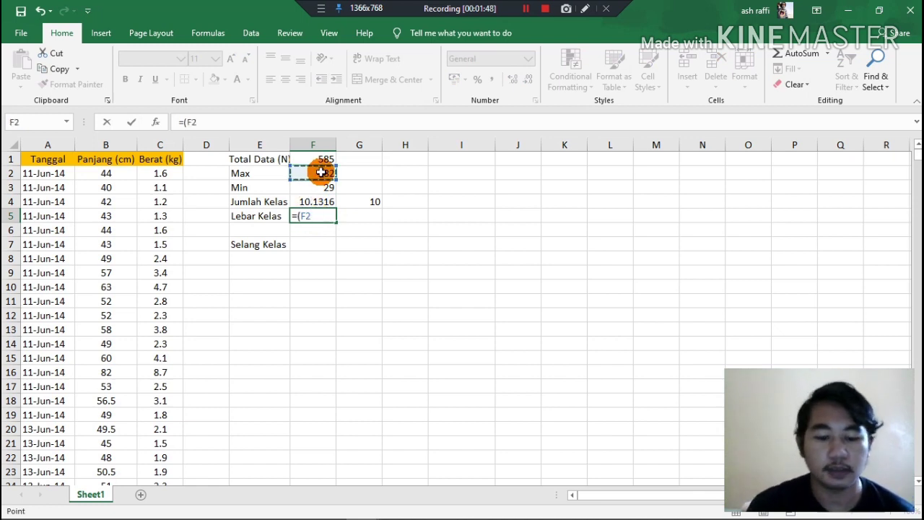
type("-")
left_click(324, 187)
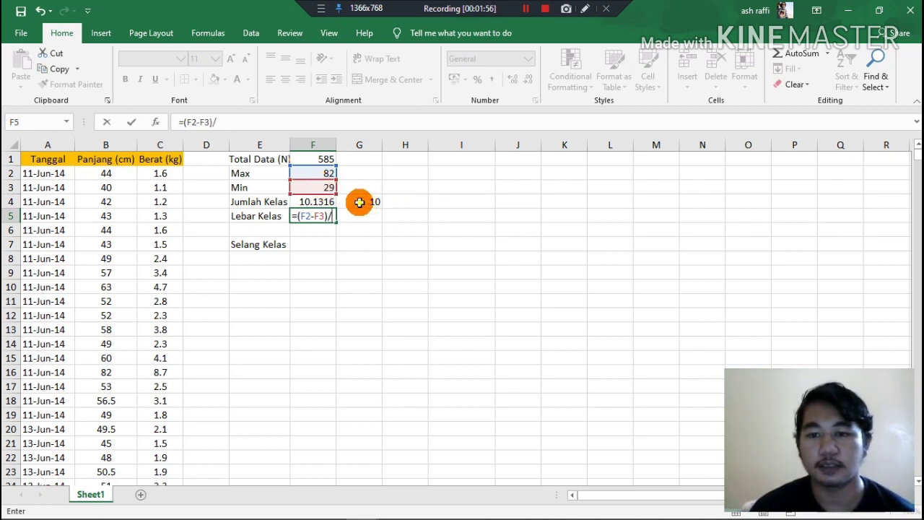
left_click(358, 202)
key("Return")
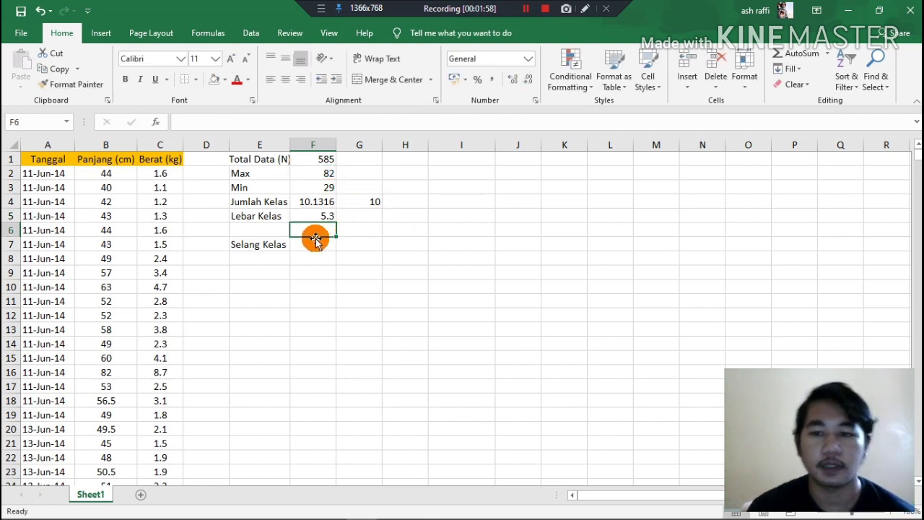
Enter the rounded class width 5 in G5 and the starting class limit 29 in E8 under Selang Kelas.
left_click(349, 216)
type("5")
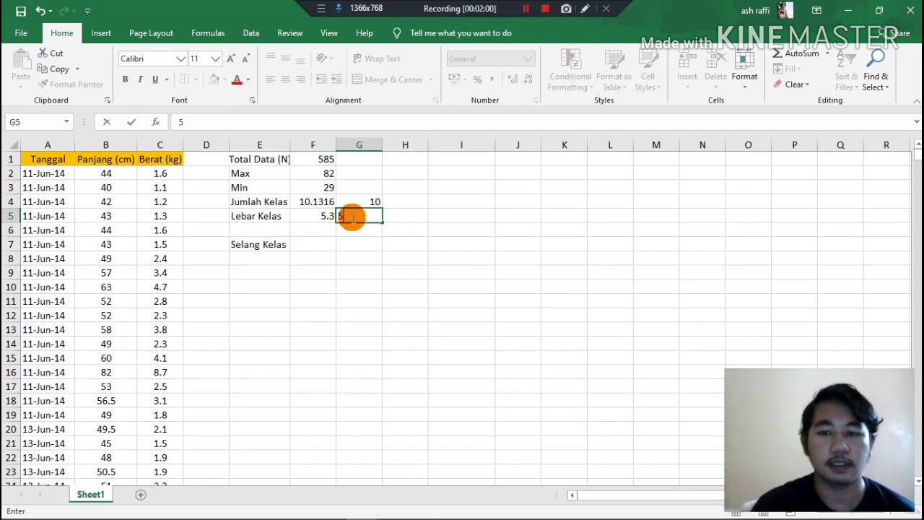
left_click(247, 259)
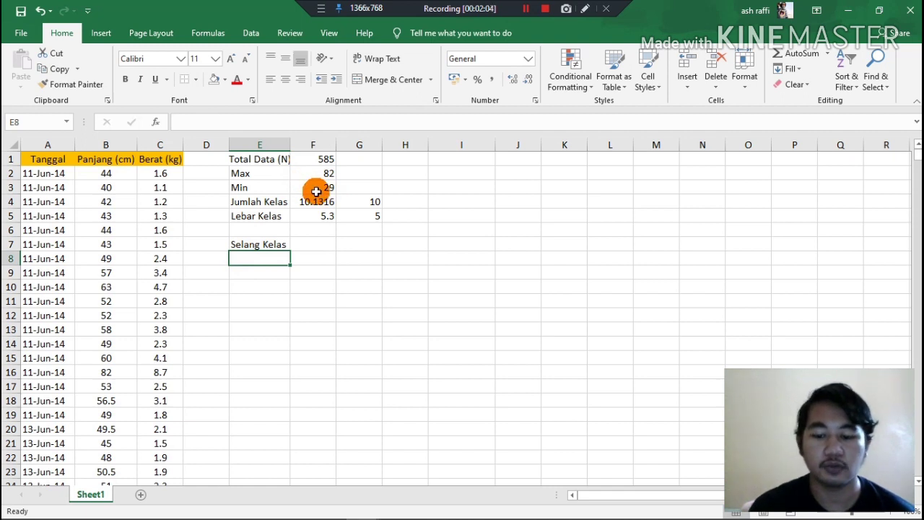
type("29")
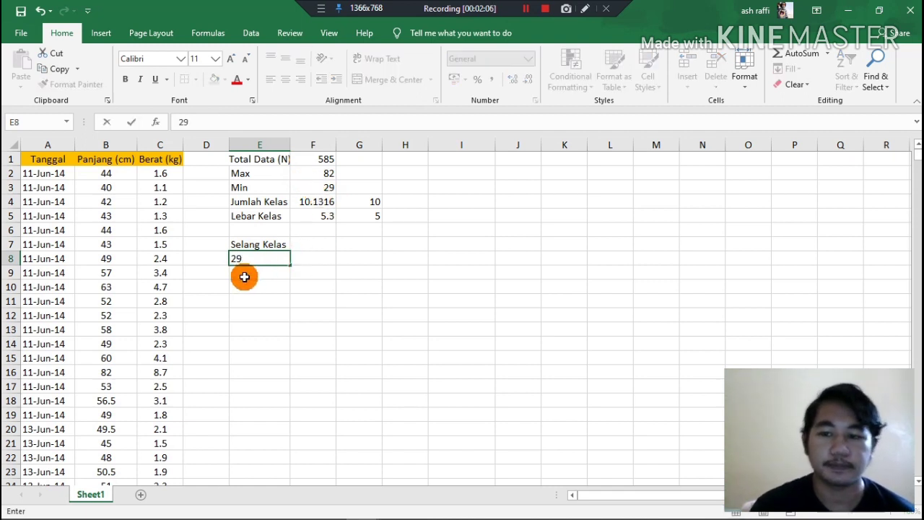
Calculate the next class limit in E9 with the formula =E8+$G$5, keeping the class width reference absolute.
left_click(244, 277)
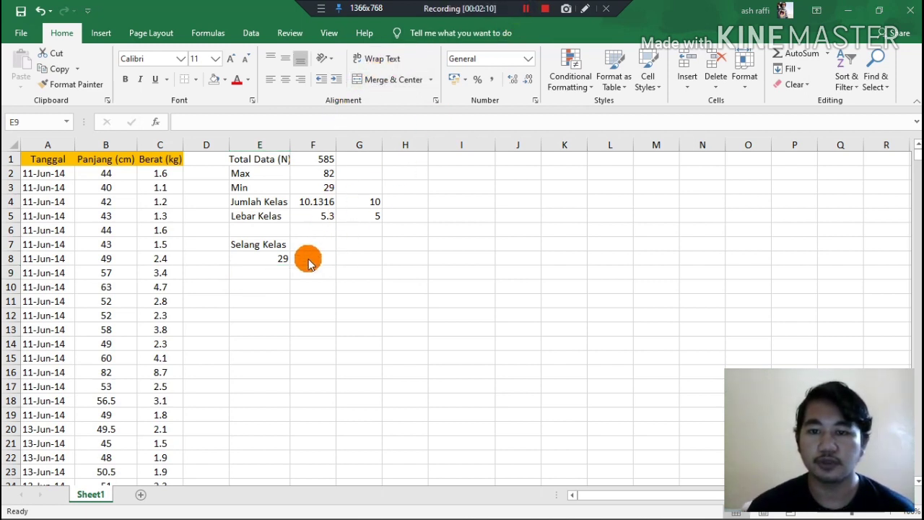
left_click(269, 272)
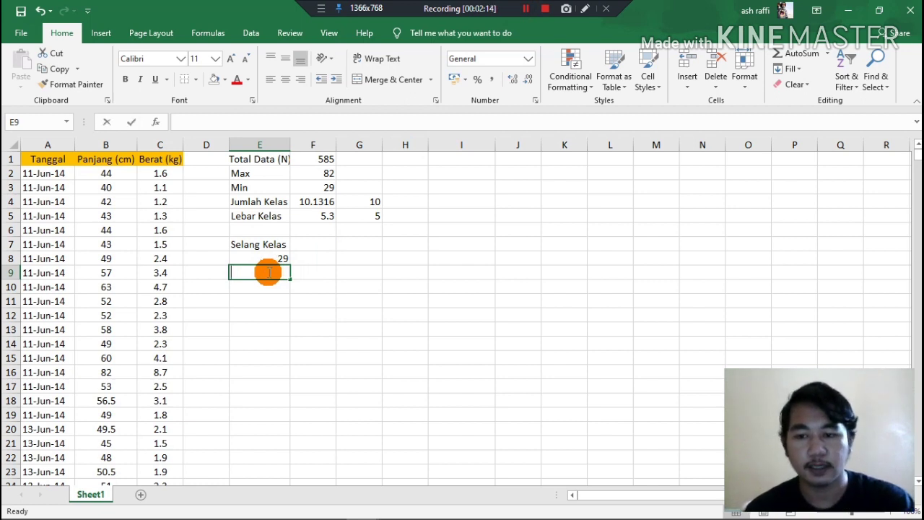
type("=")
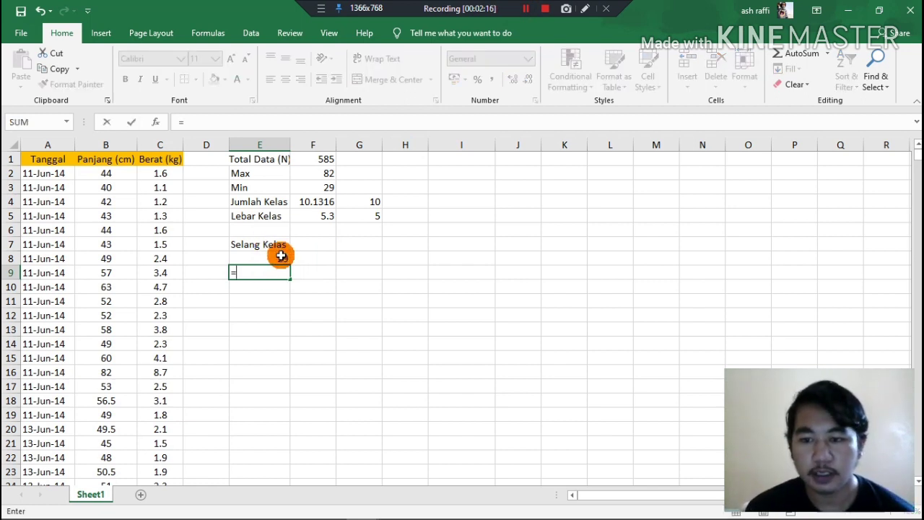
left_click(281, 257)
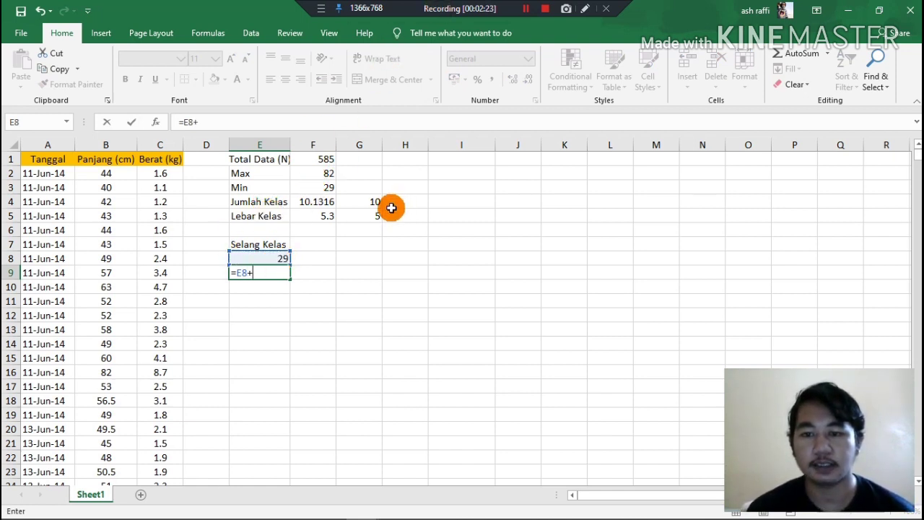
left_click(368, 216)
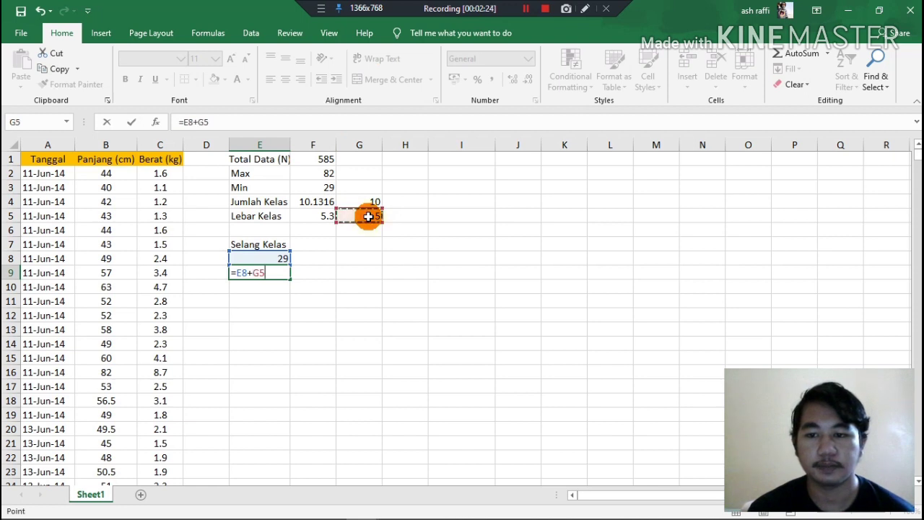
left_click(260, 273)
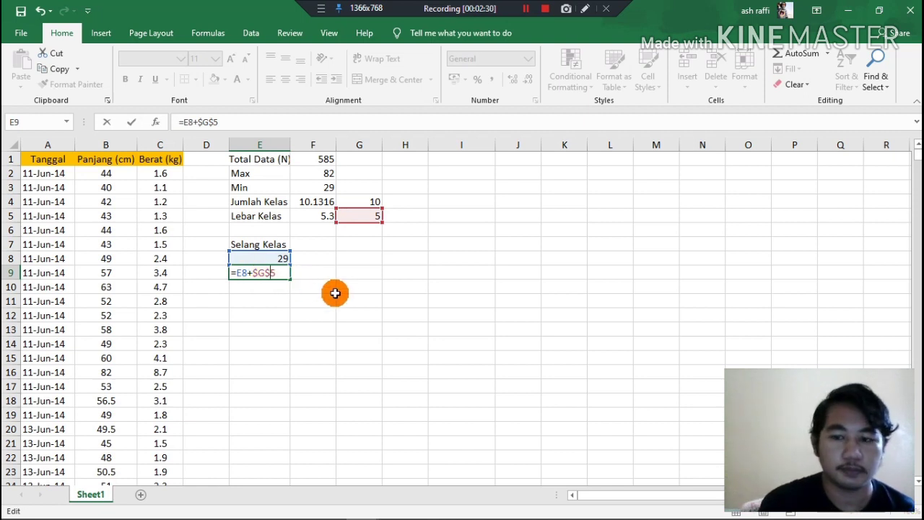
key("Return")
Fill the E9 formula down through E19 so the class limits extend past the maximum length.
left_click(286, 278)
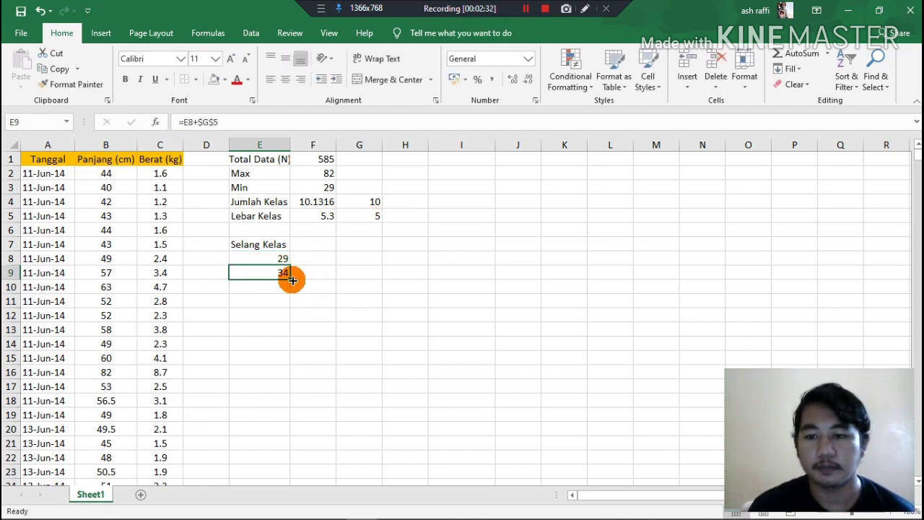
left_click_drag(289, 280, 295, 376)
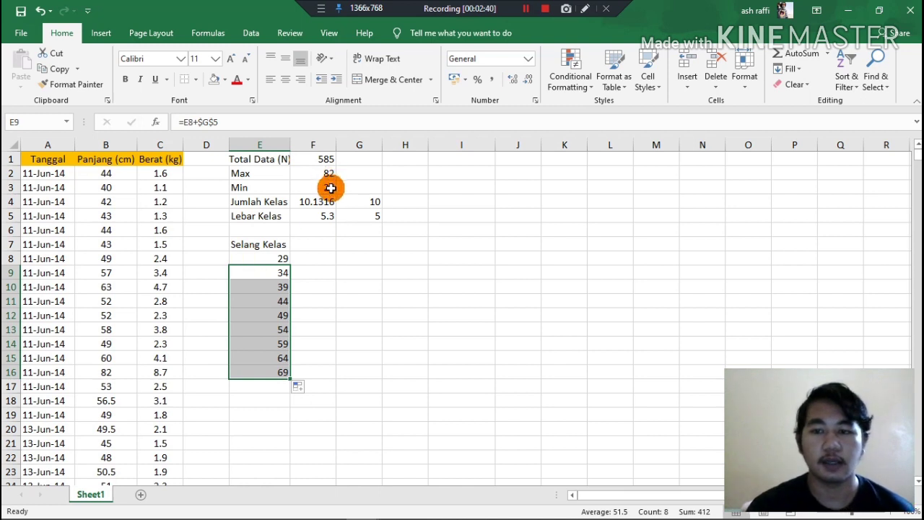
left_click_drag(288, 376, 289, 416)
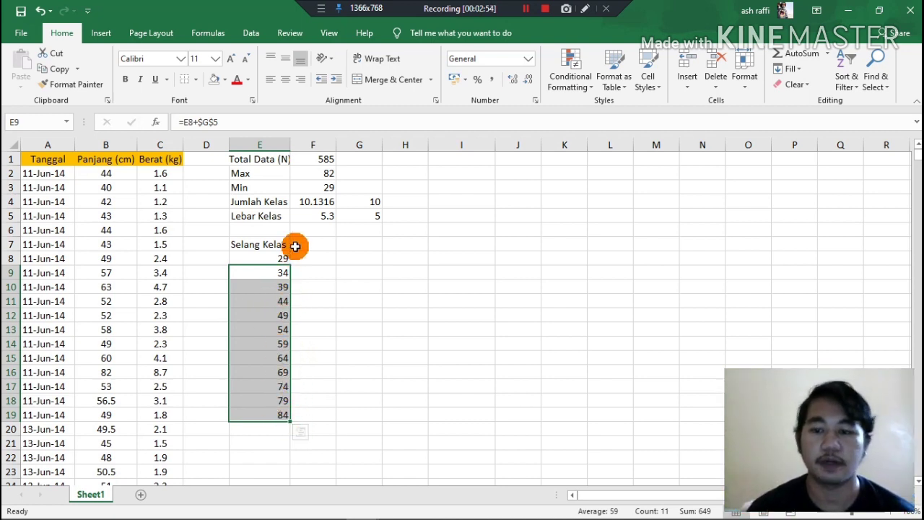
left_click(526, 9)
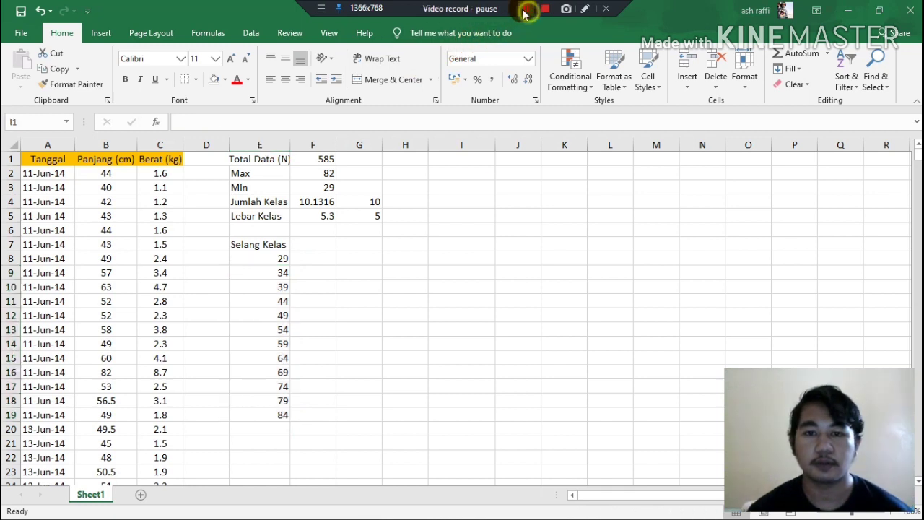
Enter the table headers Kelas Interval, SKA, SKB, BKA and BKB in I1 through M1.
left_click(465, 159)
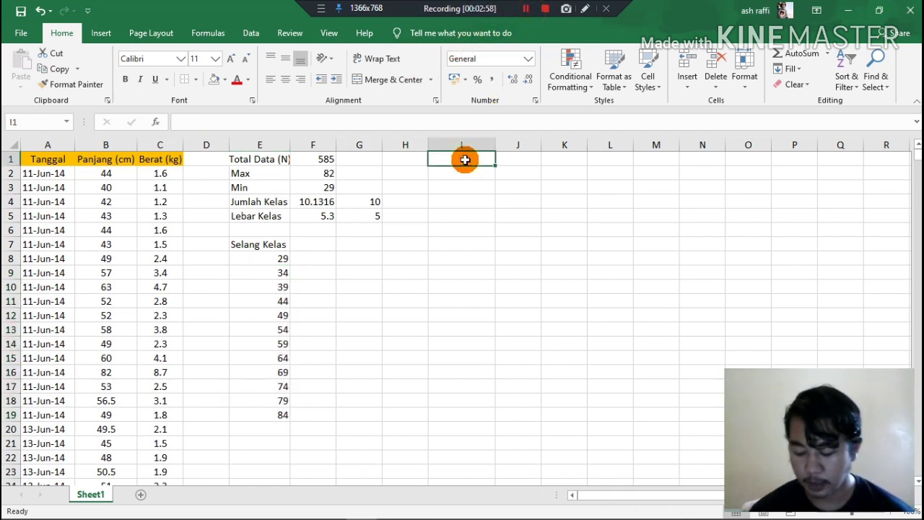
type("Kelas Interval")
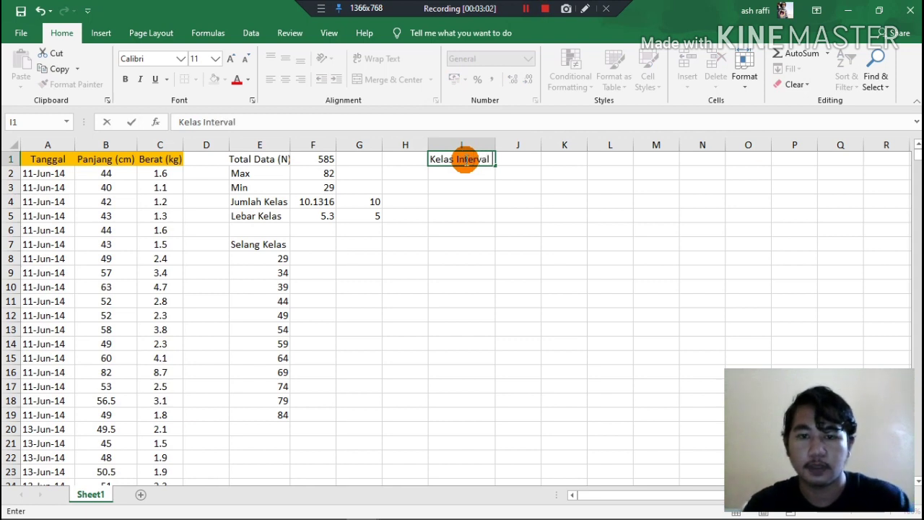
key("Tab")
type("SKA")
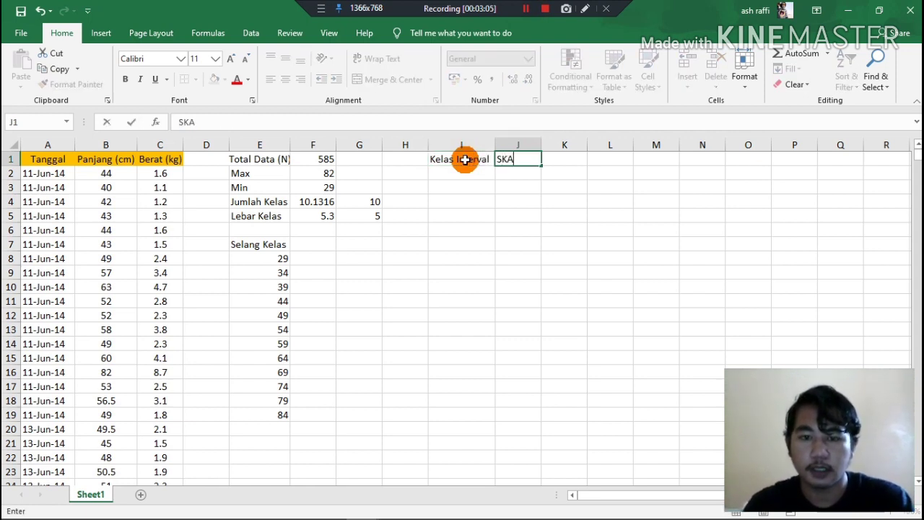
key("Tab")
type("SK")
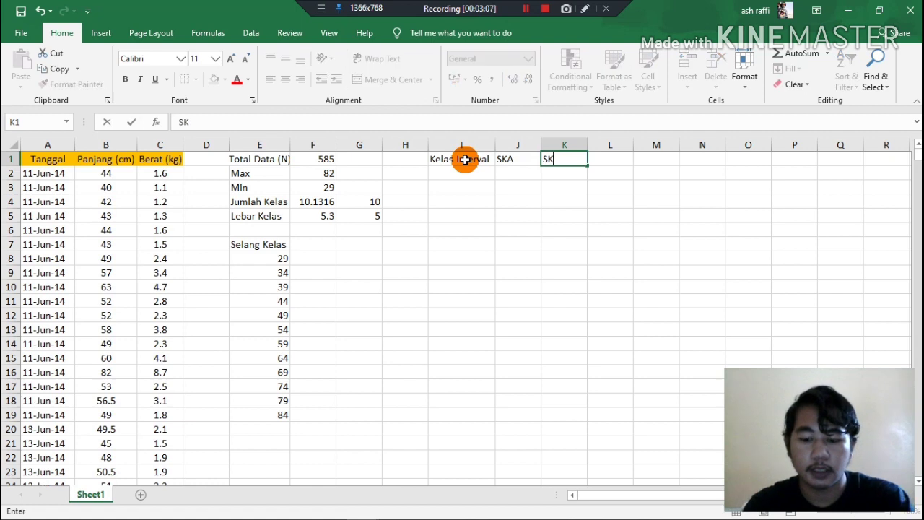
type("B")
key("Tab")
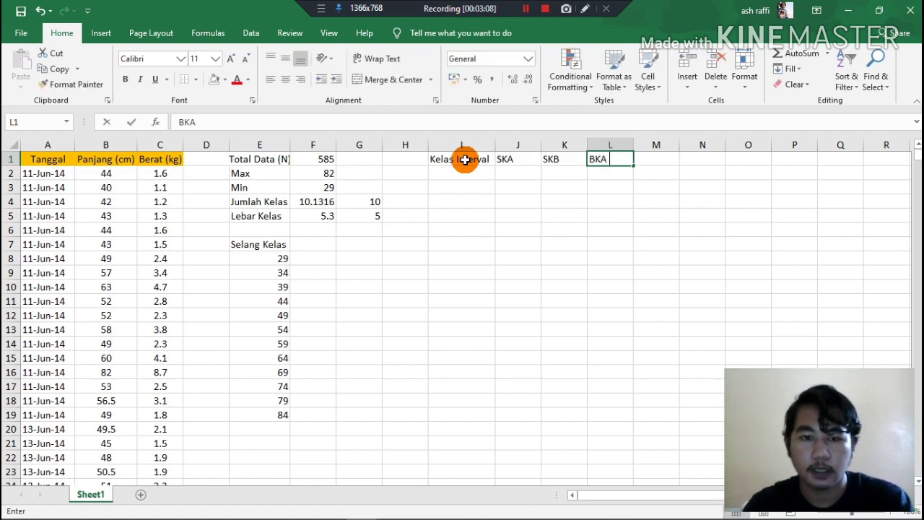
type("BKA")
key("Tab")
type("B")
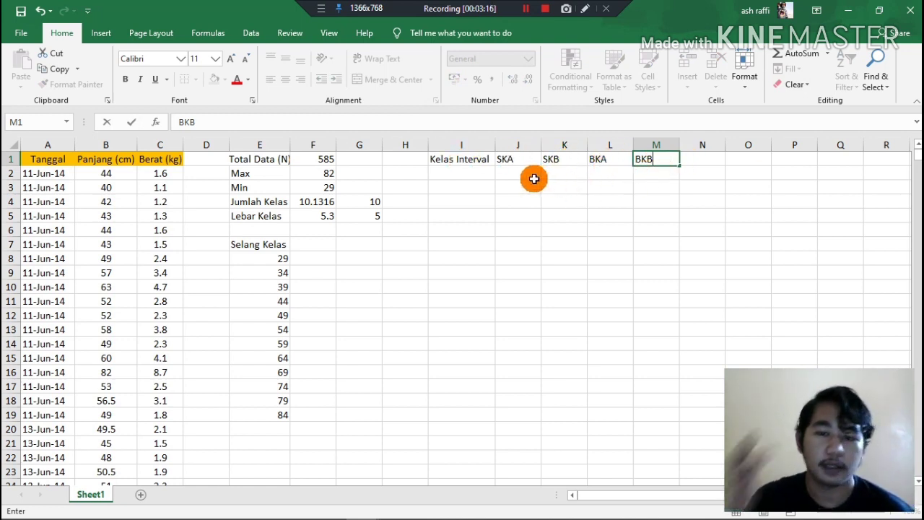
left_click(468, 178)
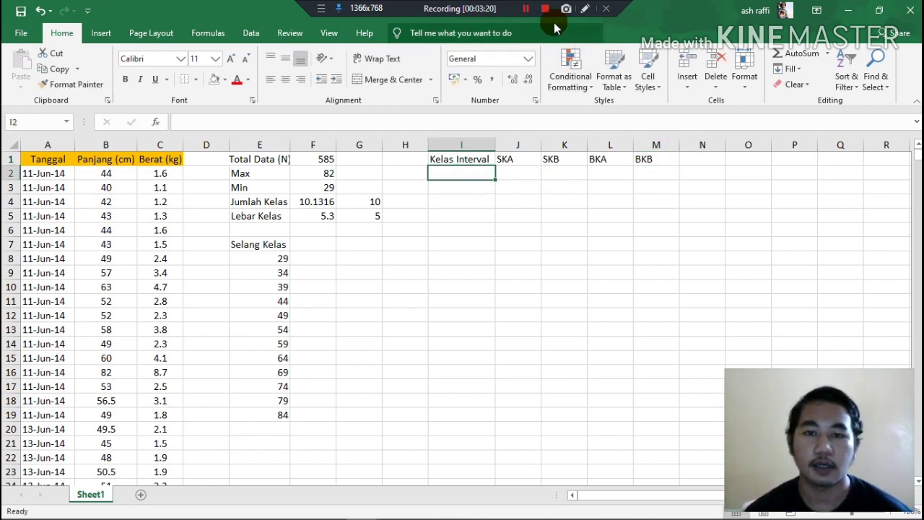
left_click(524, 10)
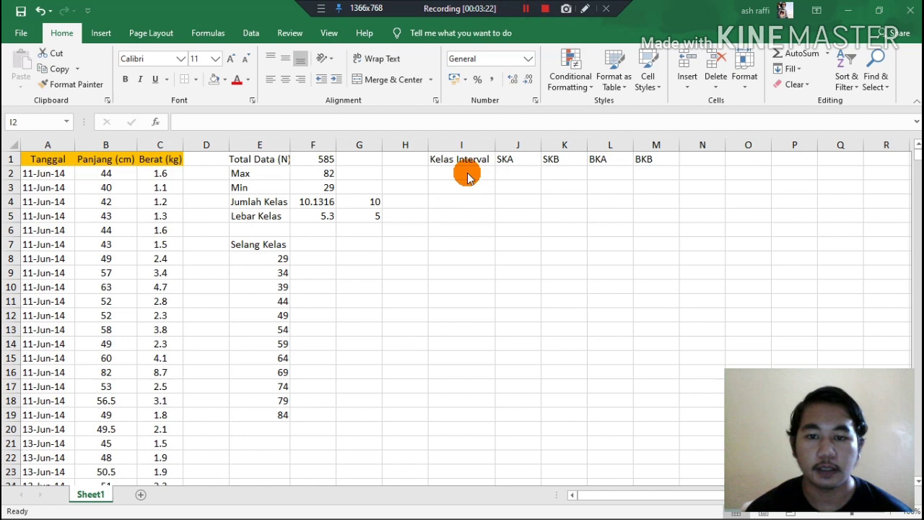
Enter the first two class intervals, 29-33 in I2 and 34-38 in I3, based on the Selang Kelas limits.
left_click(467, 179)
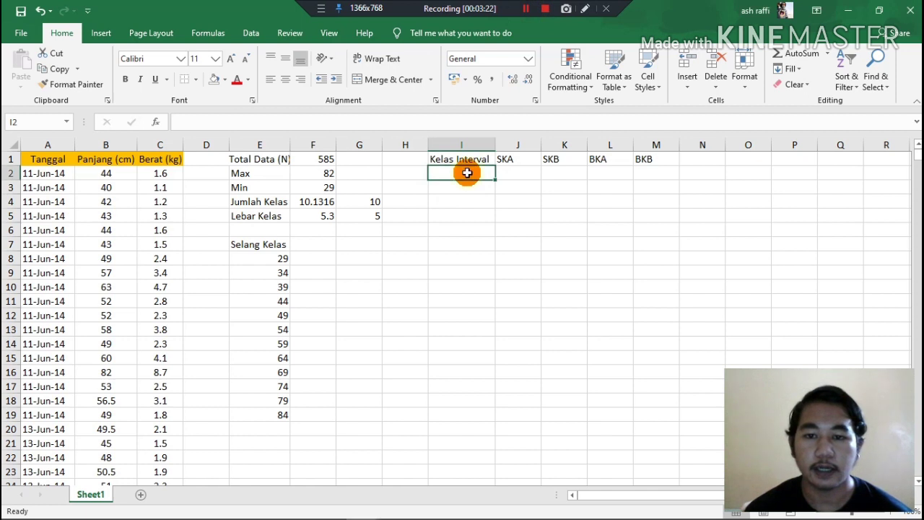
left_click(275, 259)
double_click(450, 177)
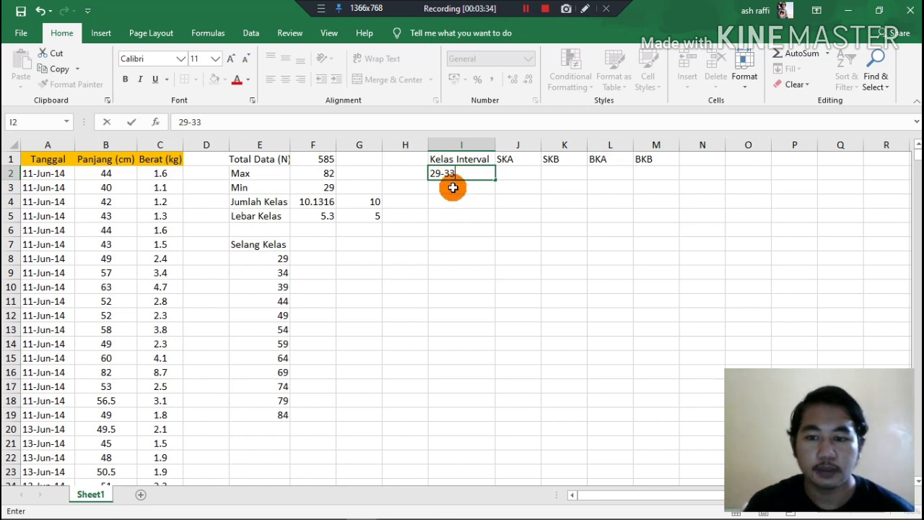
key("Return")
type("34-")
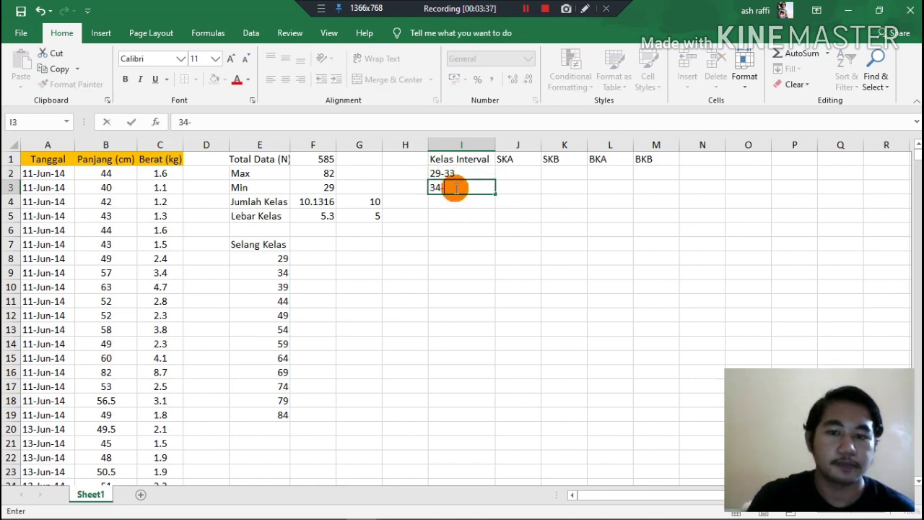
left_click(280, 272)
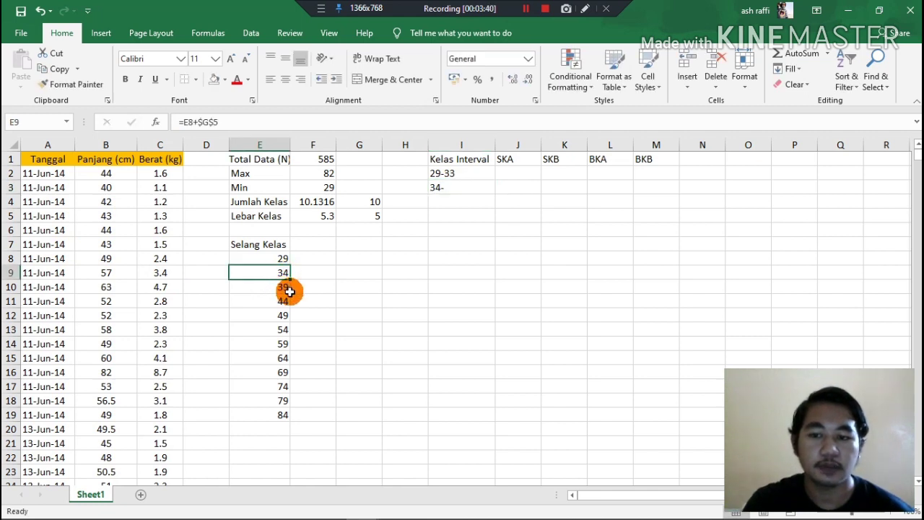
left_click(464, 189)
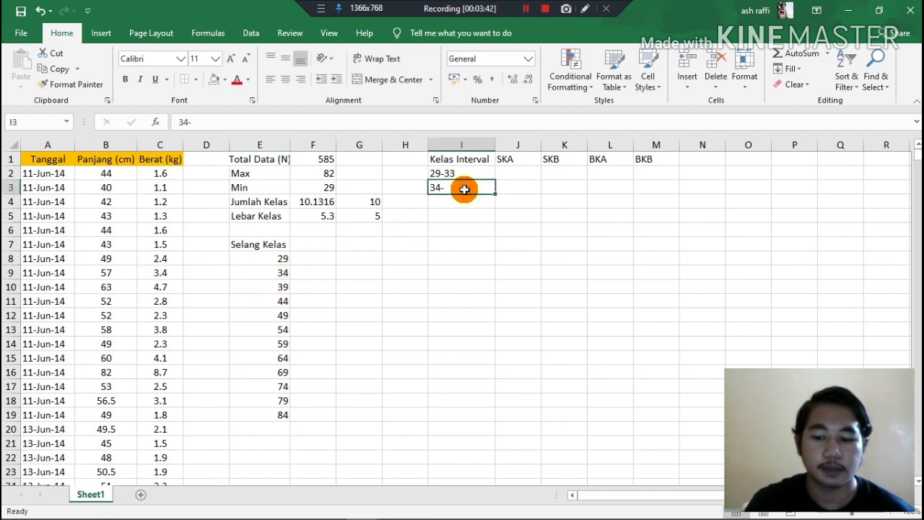
type("38")
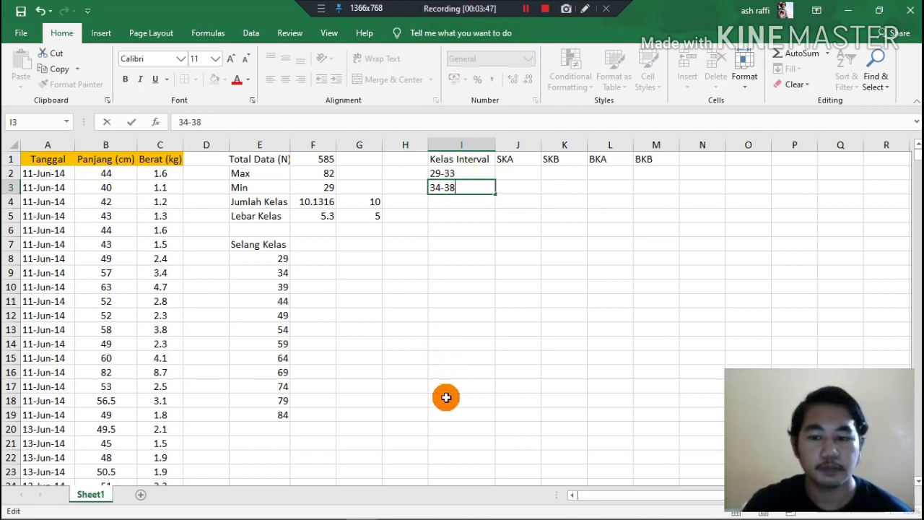
Fill in the remaining class intervals from 39-43 to 84-88 in I4 through I13.
left_click(525, 9)
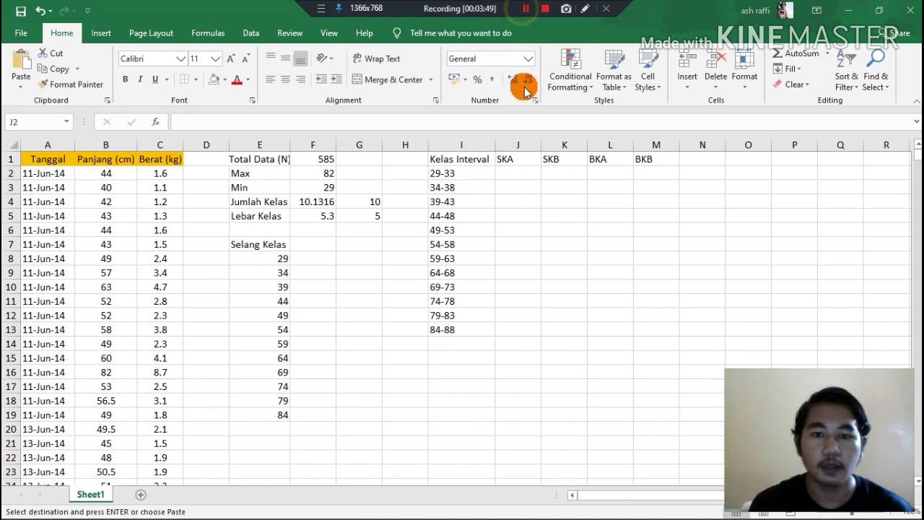
left_click(520, 167)
key("ctrl+v")
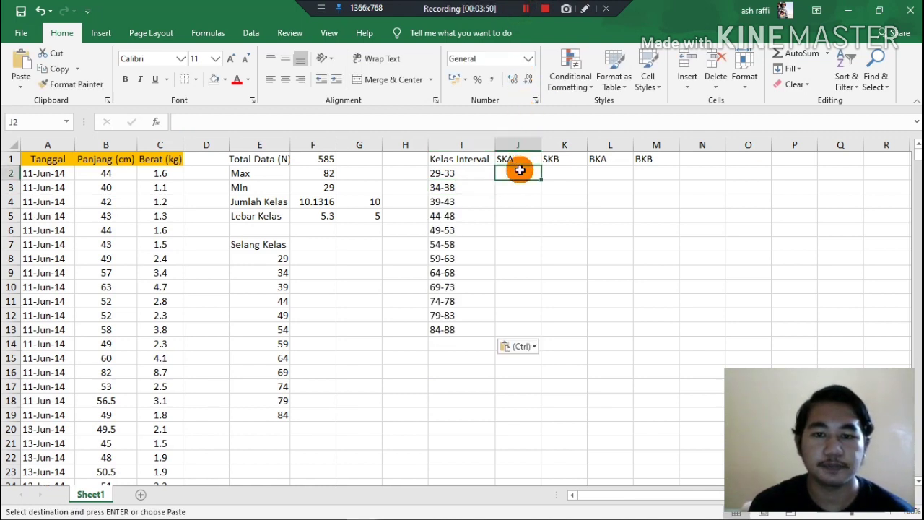
left_click(527, 8)
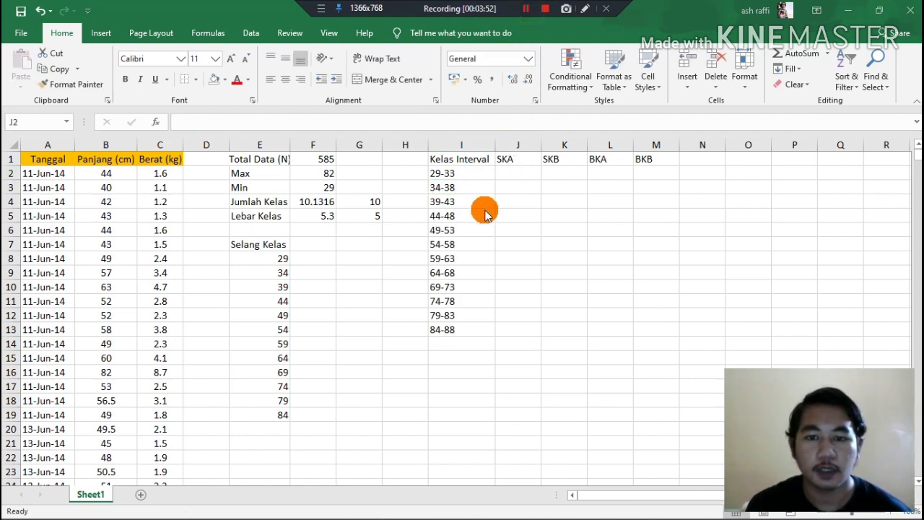
Enter each interval's upper limit in the SKA column, from 33 in J2 to 88 in J13 in increments of 5.
left_click(510, 168)
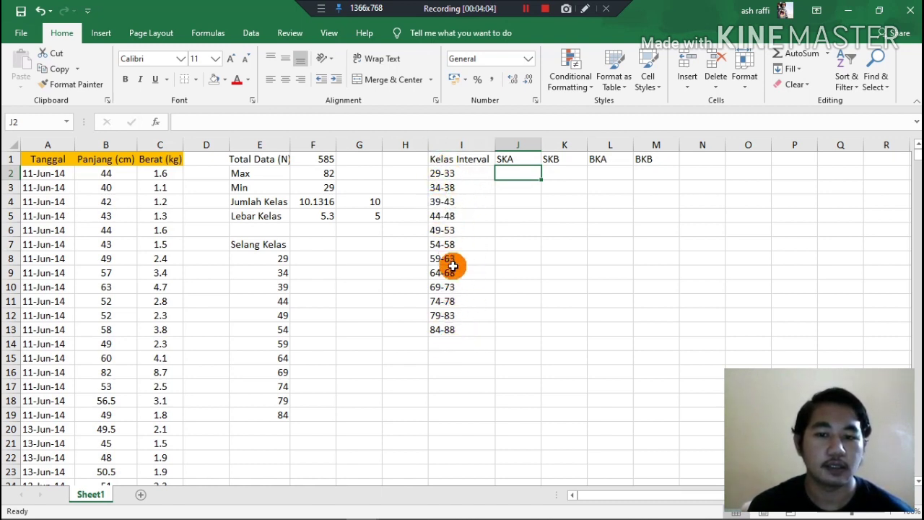
double_click(512, 175)
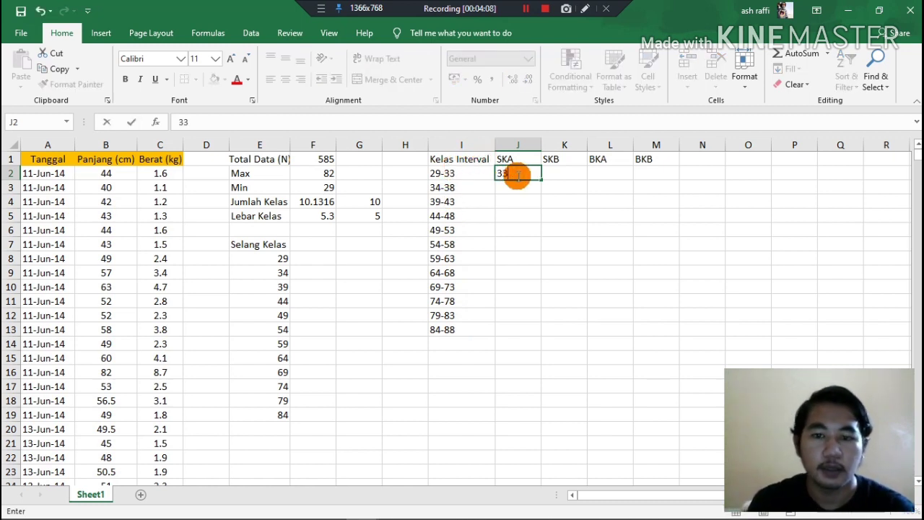
key("Return")
type("3")
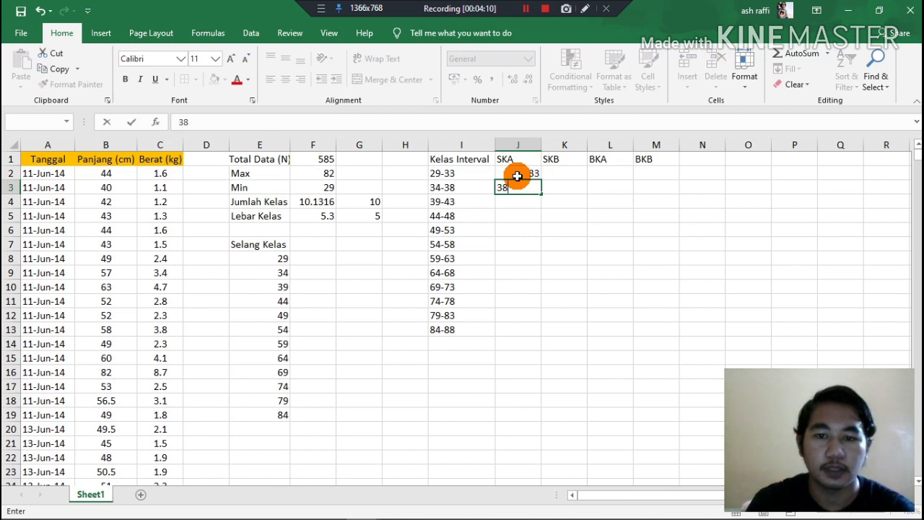
type("8")
key("Return")
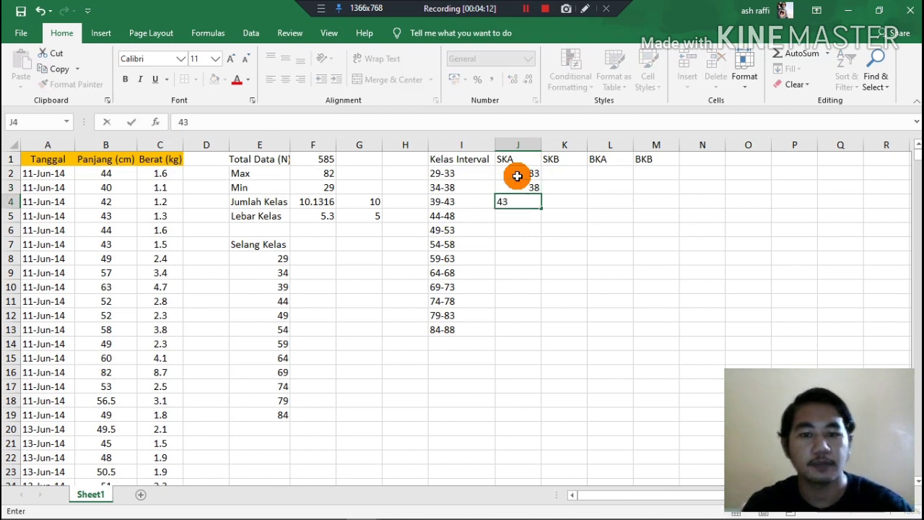
key("Return")
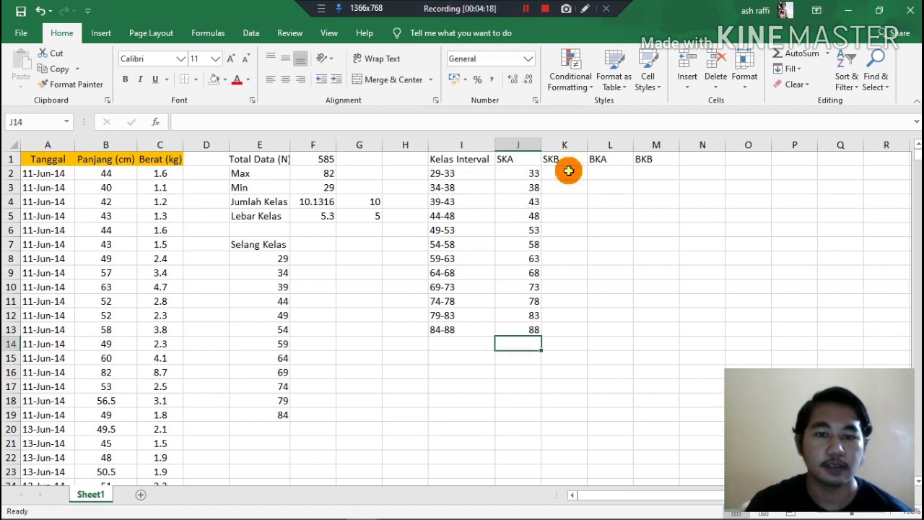
Enter each interval's lower limit in the SKB column, from 29 in K2 to 84 in K13 in increments of 5.
left_click(568, 173)
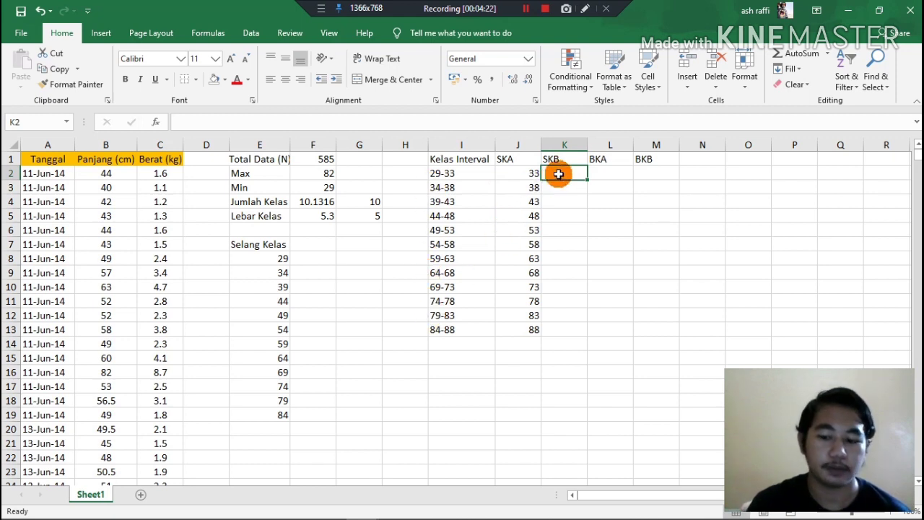
type("29")
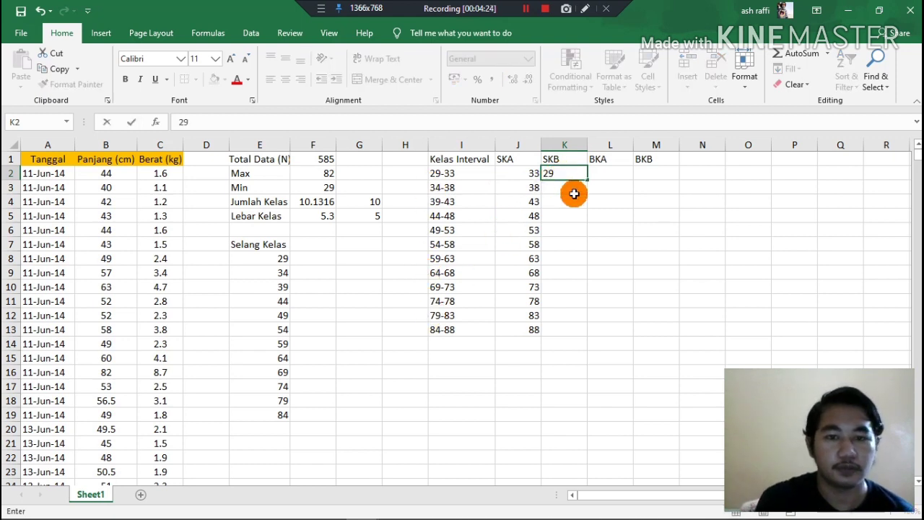
left_click(574, 190)
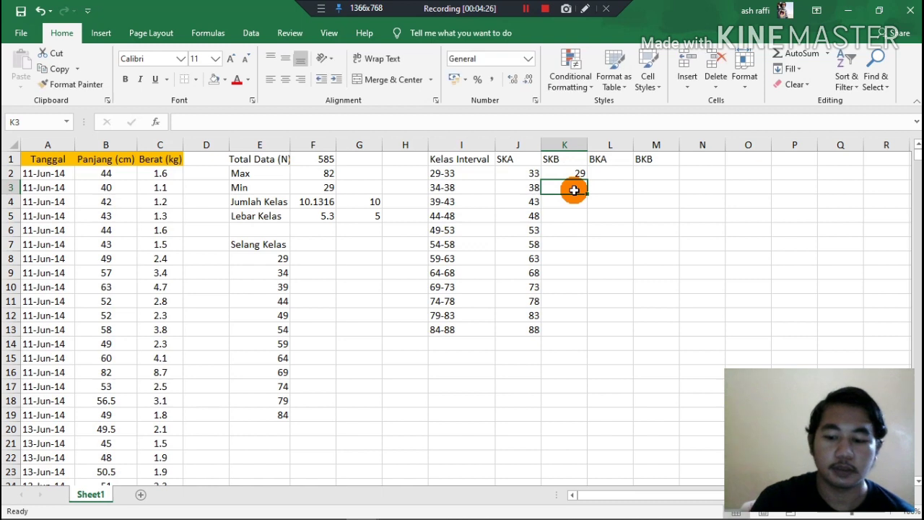
type("34")
left_click(571, 204)
type("39")
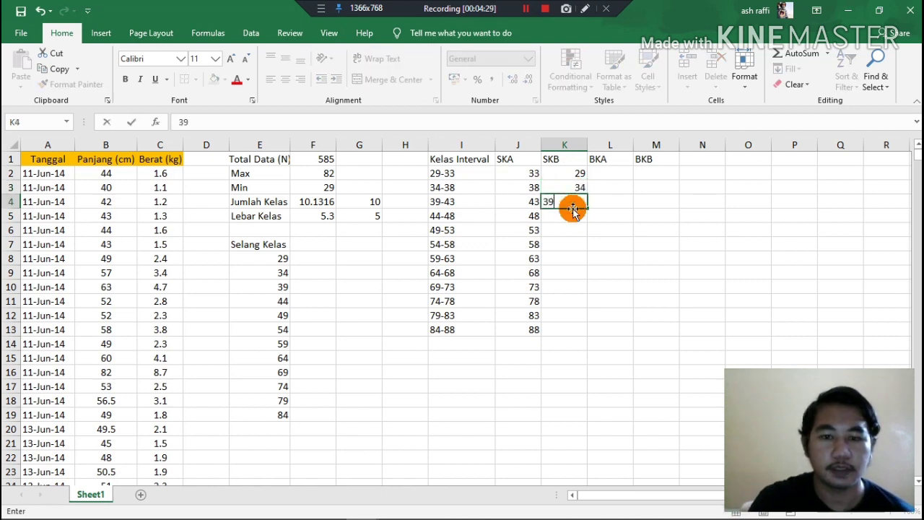
left_click(576, 221)
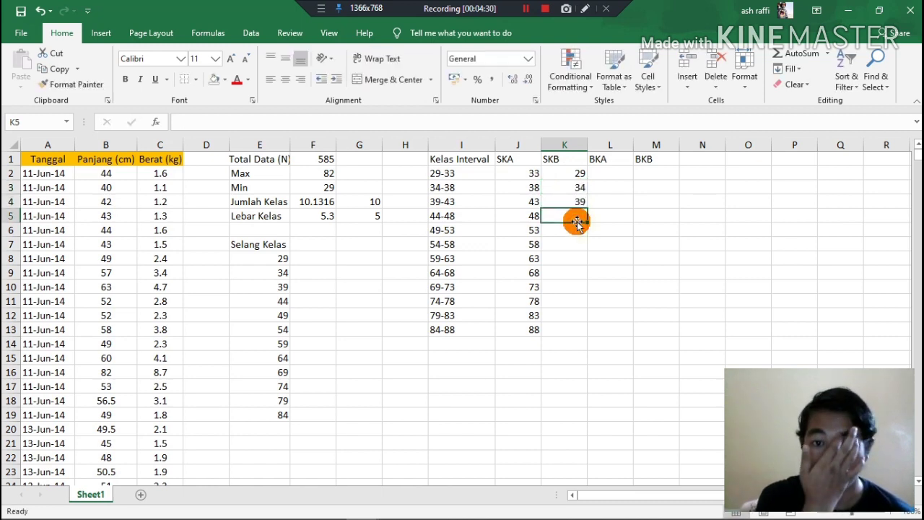
left_click(526, 8)
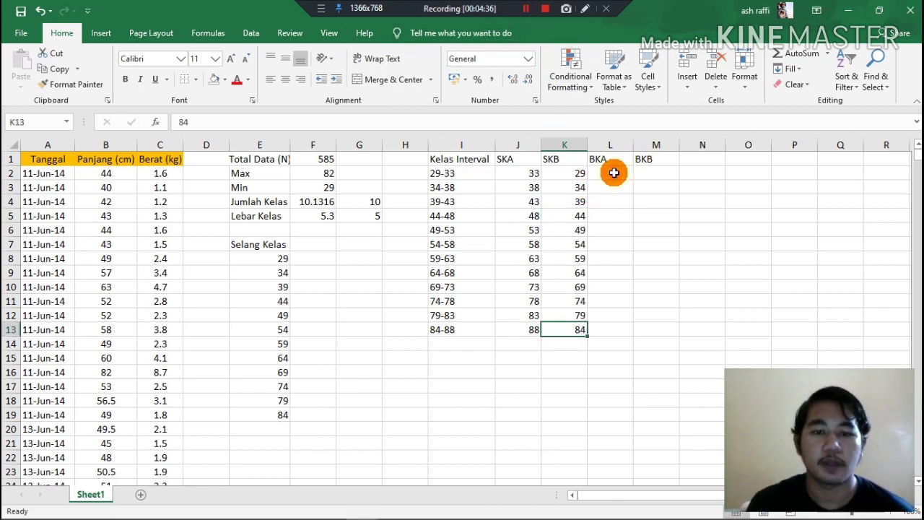
left_click(613, 173)
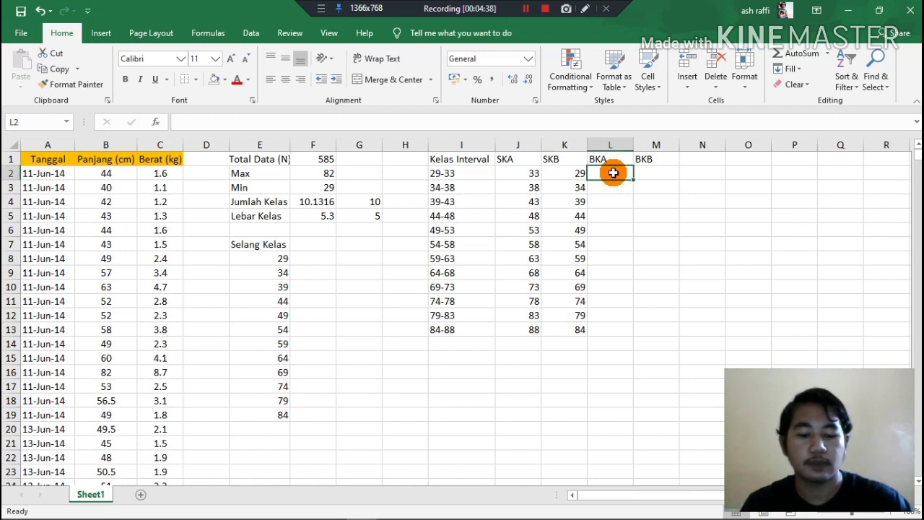
type("=")
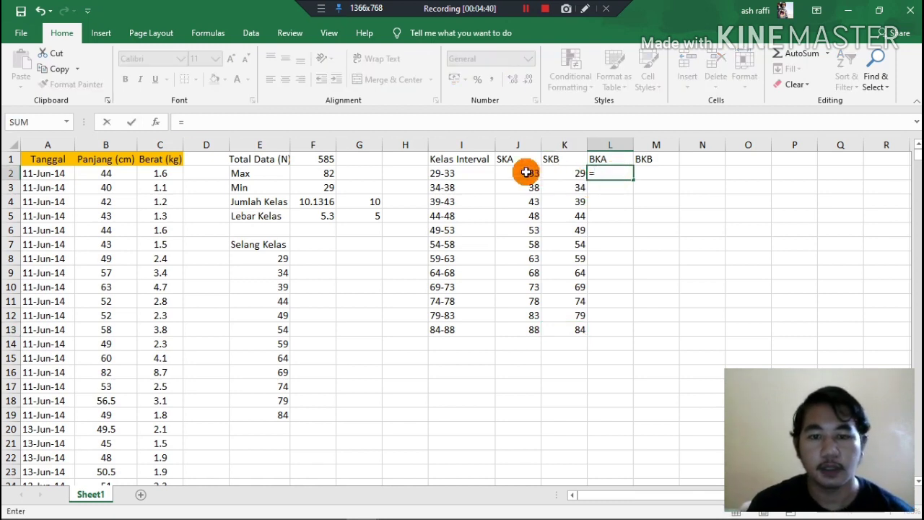
left_click(529, 173)
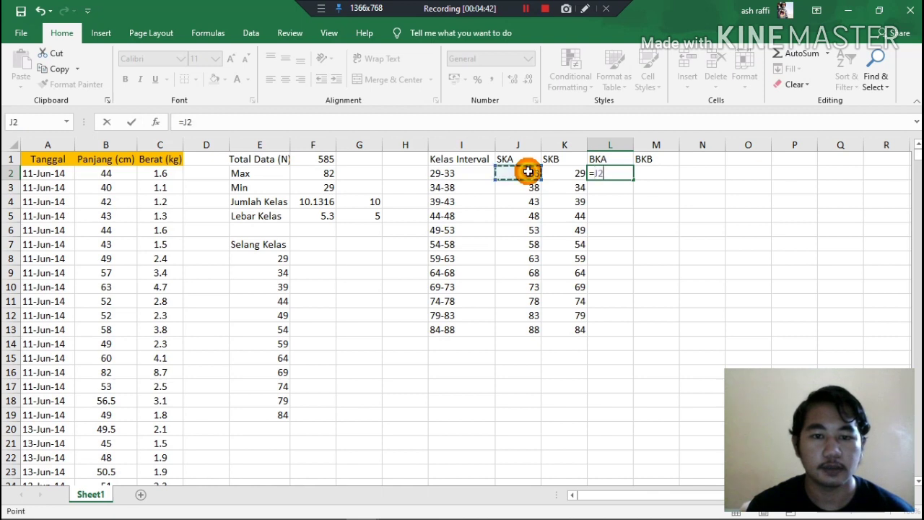
key("Escape")
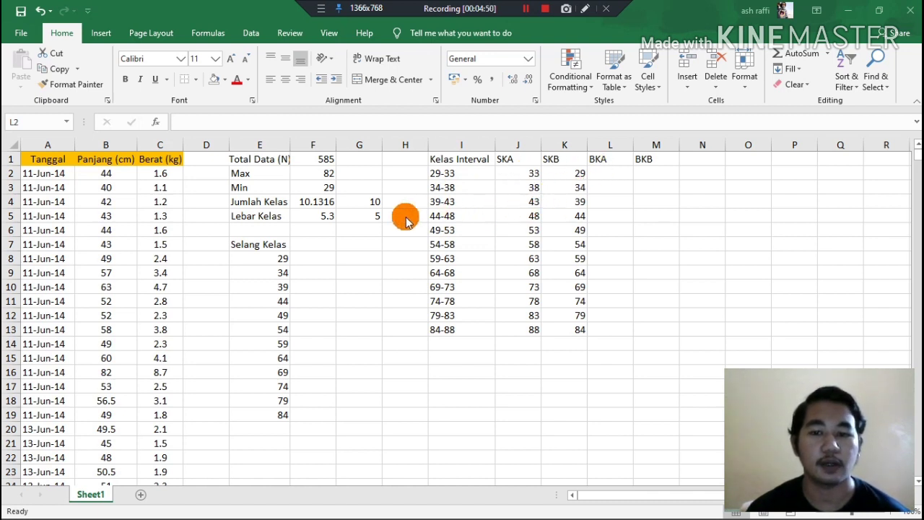
Enter the class boundary correction 0.5 in G6, below the rounded Lebar Kelas value.
double_click(369, 231)
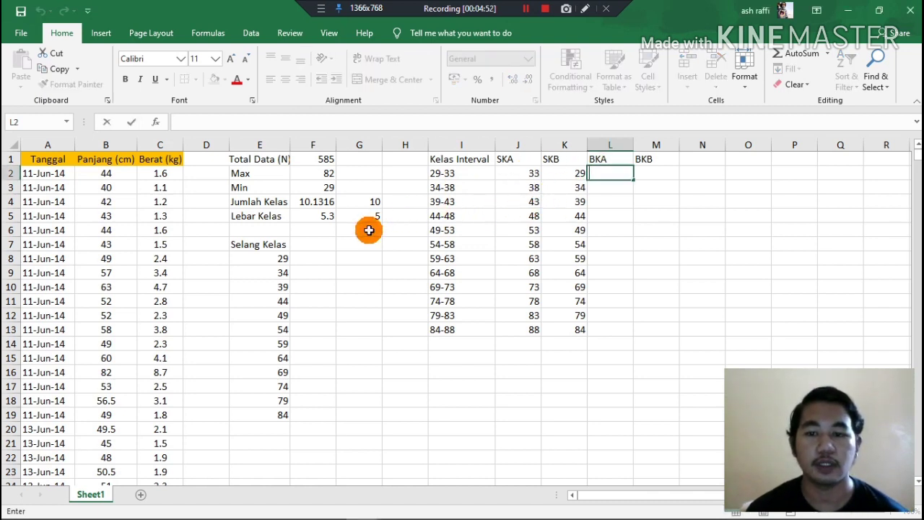
left_click(369, 230)
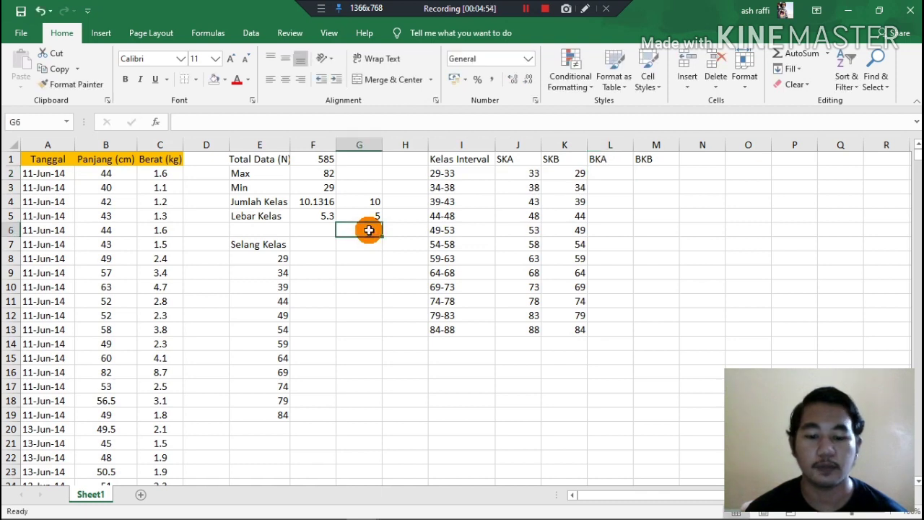
type("0")
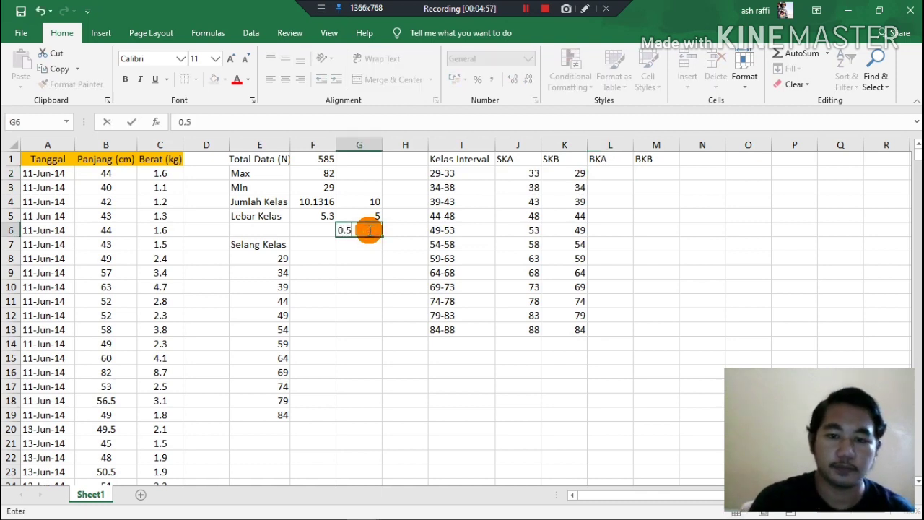
type(".5")
Calculate the BKA boundary in L2 with =J2-$G$6 and fill the formula down to L13.
left_click(599, 172)
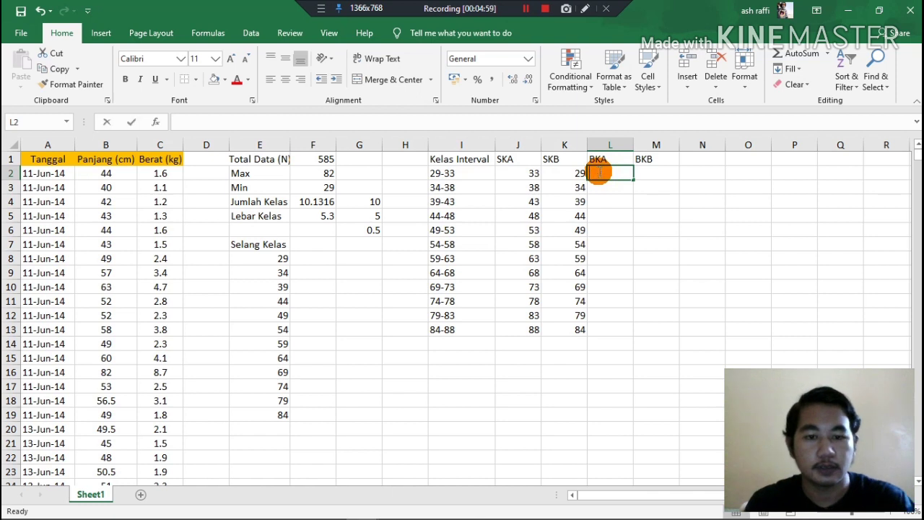
type("=")
left_click(518, 171)
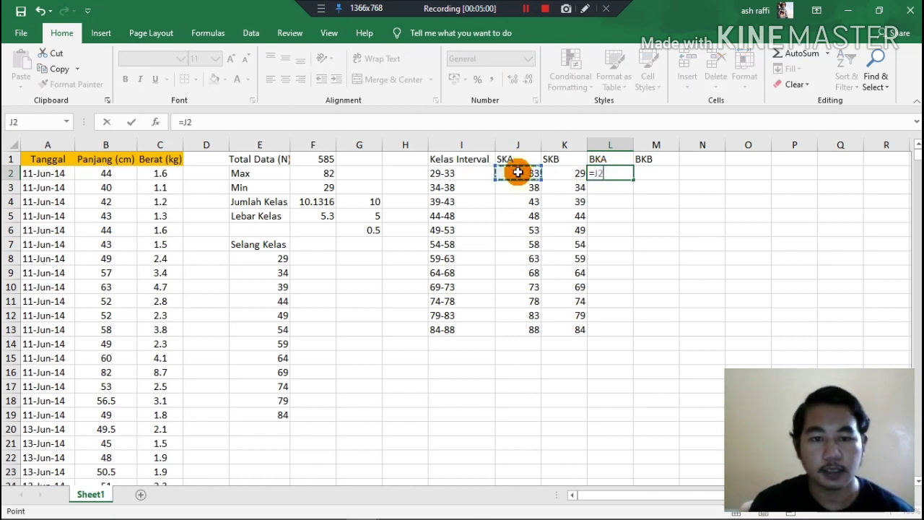
type("-")
left_click(364, 229)
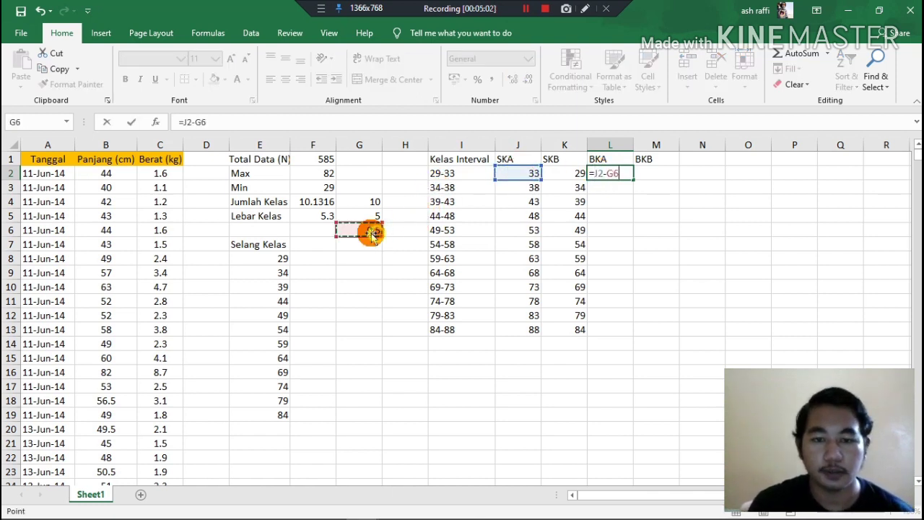
left_click(626, 176)
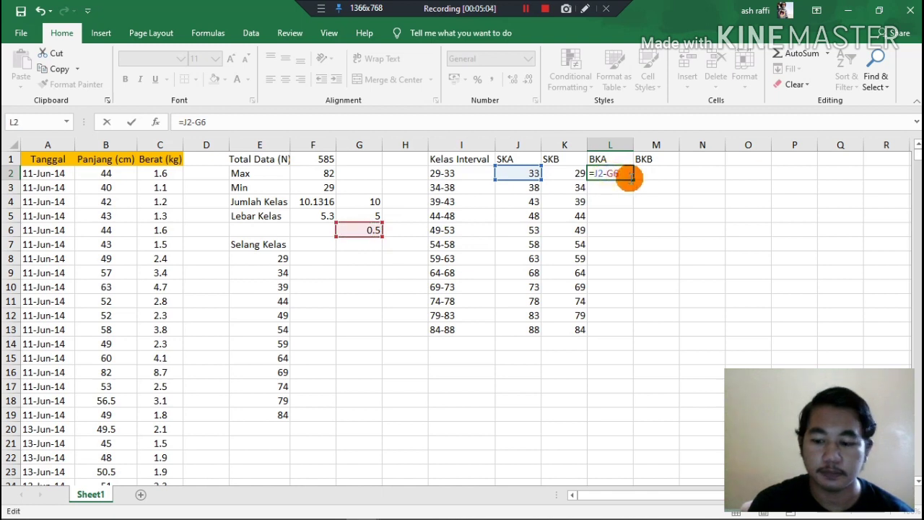
type("$G$")
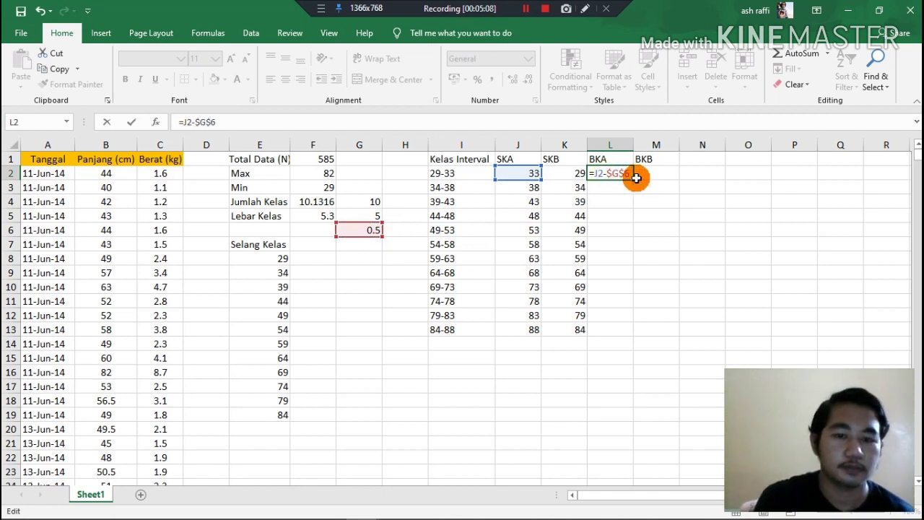
key("Return")
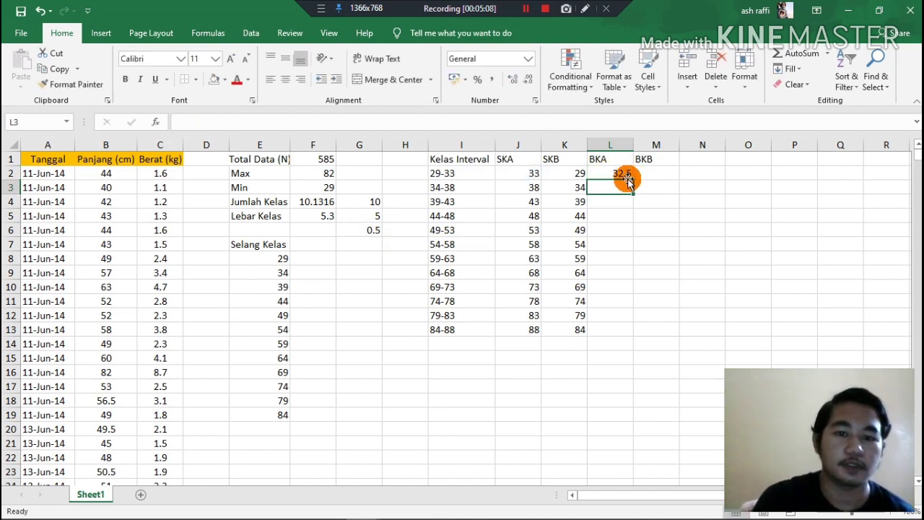
left_click(624, 176)
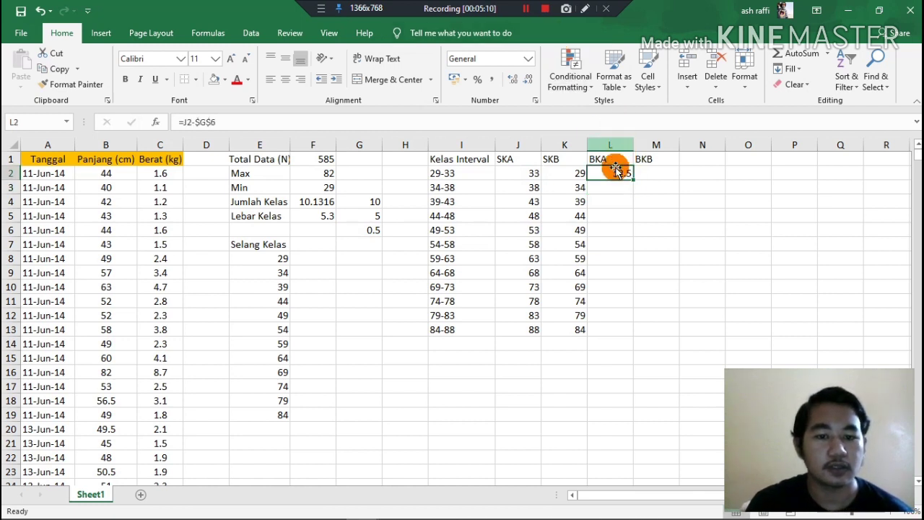
double_click(634, 179)
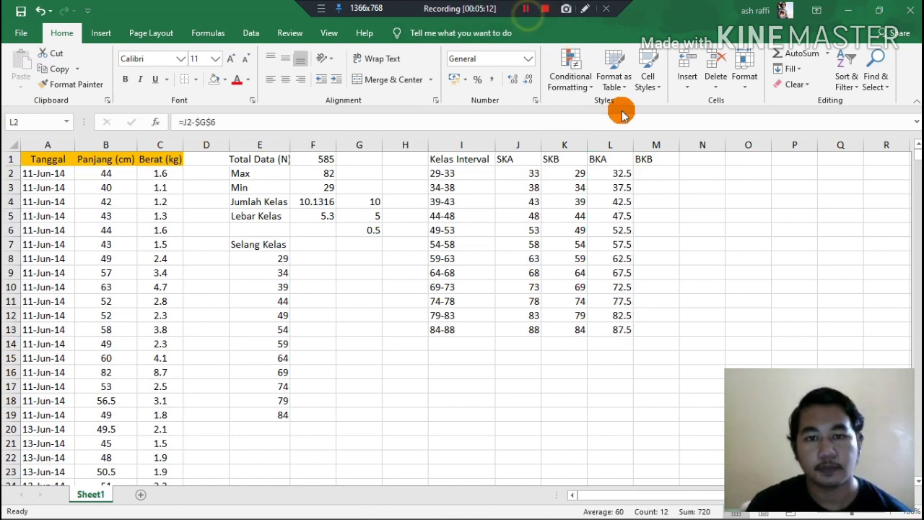
Calculate the BKB boundary in M2 with =K2-$G$6 and fill the formula down to M13.
key("F2")
left_click(645, 177)
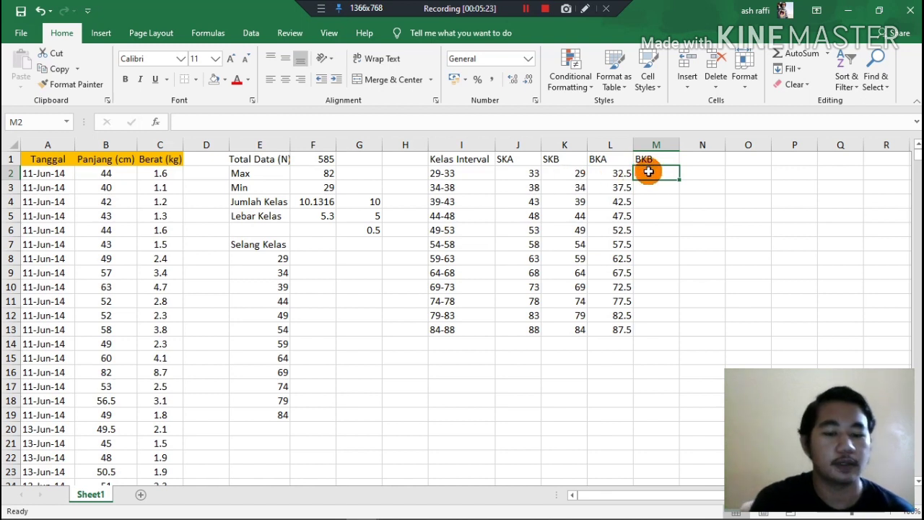
type("=")
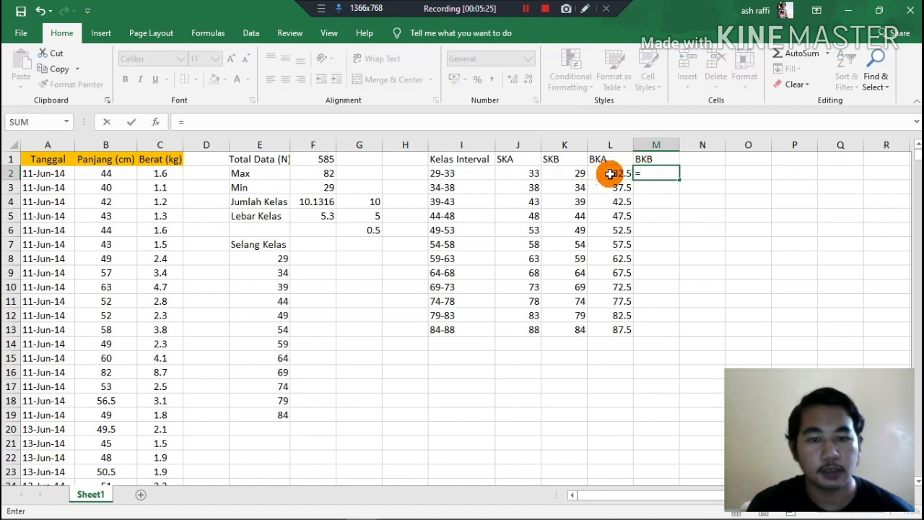
left_click(571, 175)
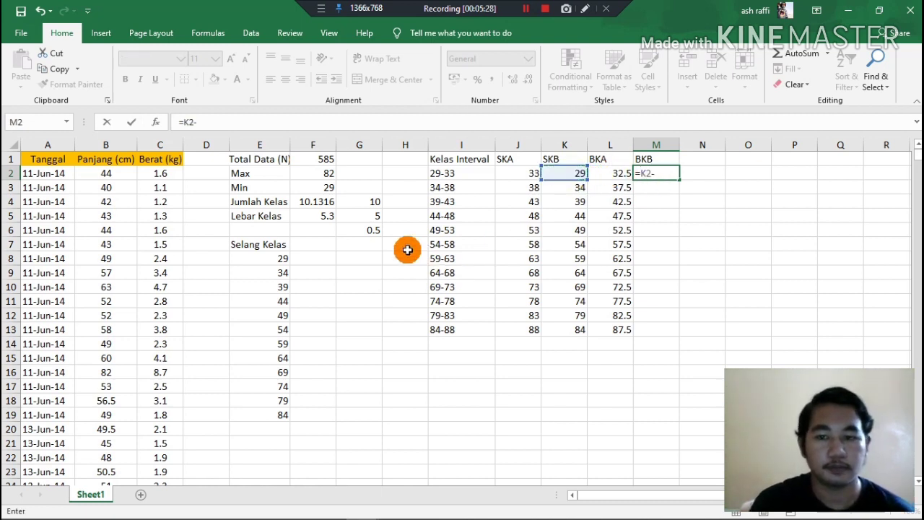
left_click(365, 229)
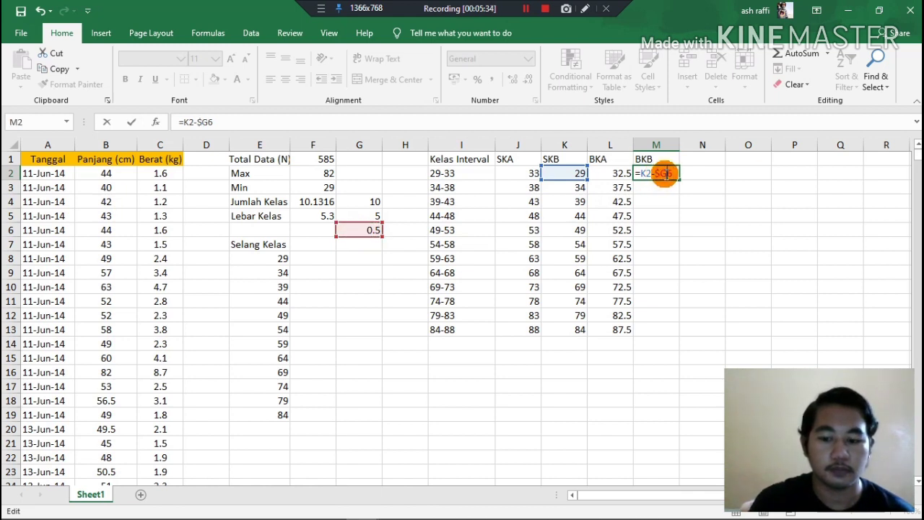
key("Return")
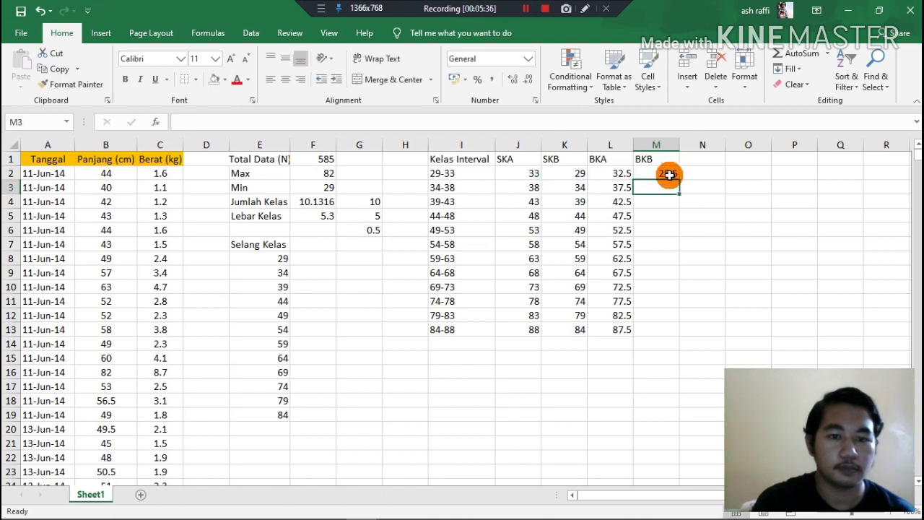
left_click(667, 174)
left_click_drag(679, 181, 665, 334)
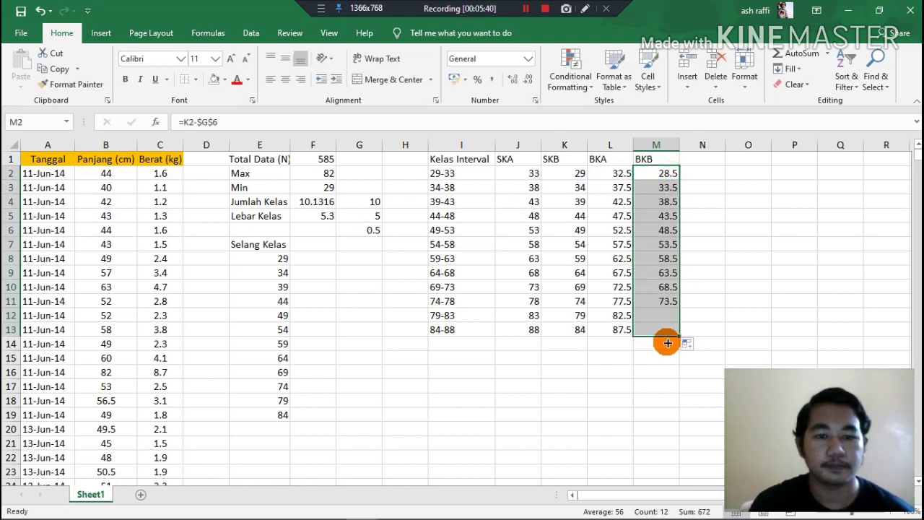
left_click(526, 10)
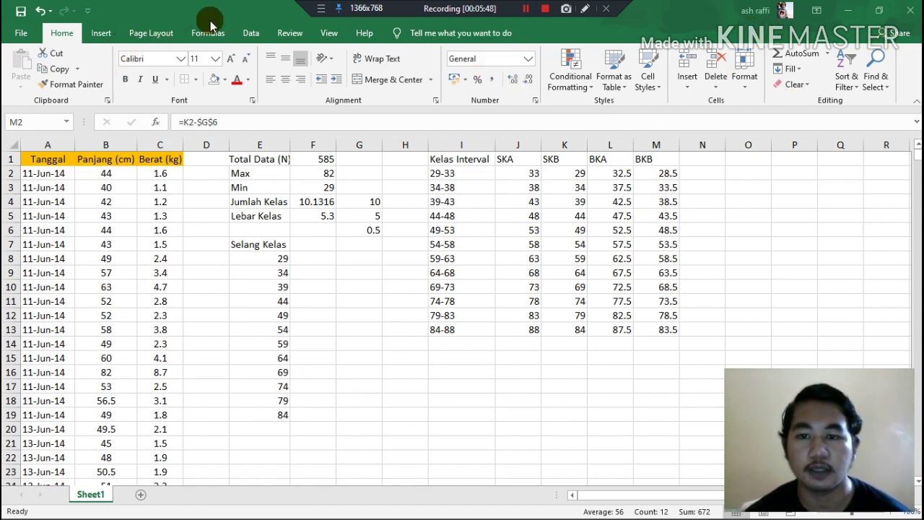
left_click(525, 9)
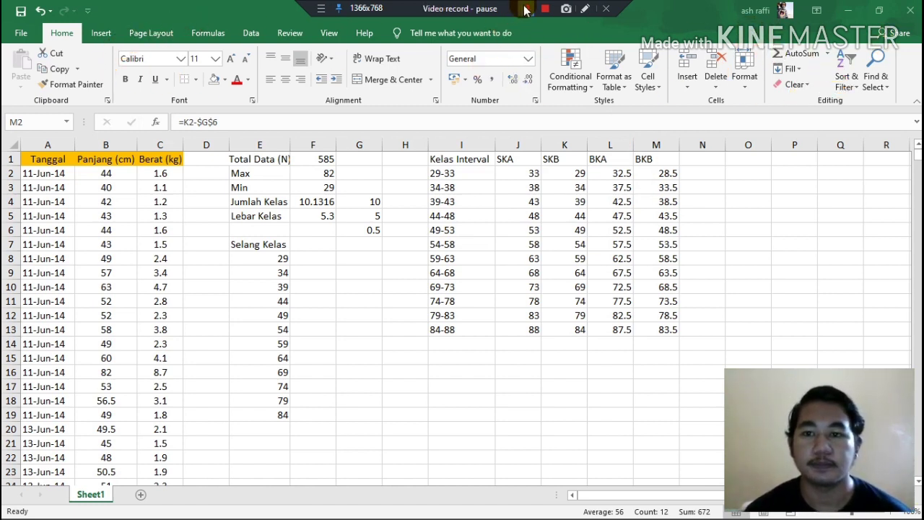
left_click(526, 9)
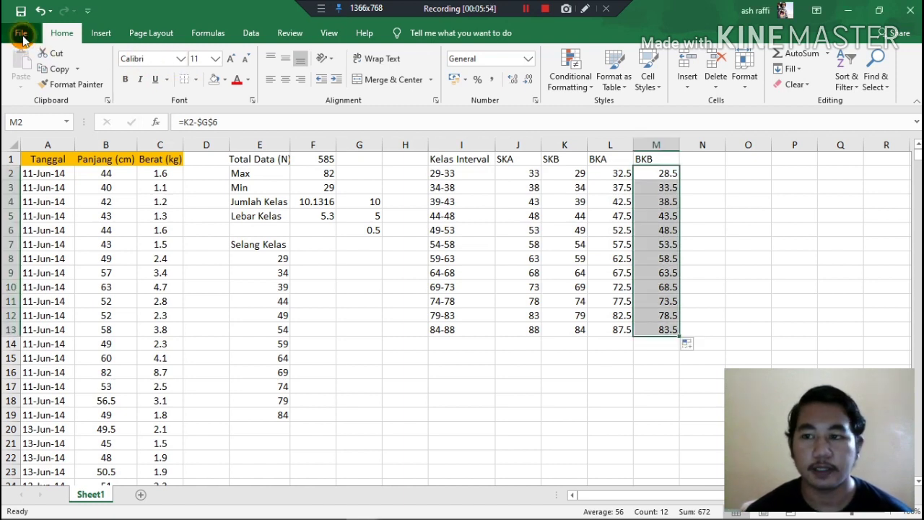
Open the Excel Options dialog.
key("alt+f")
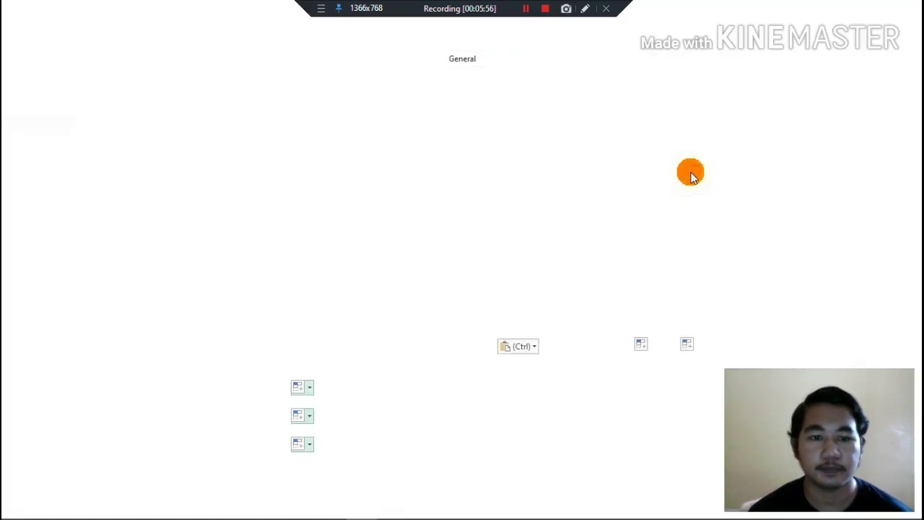
left_click(698, 141)
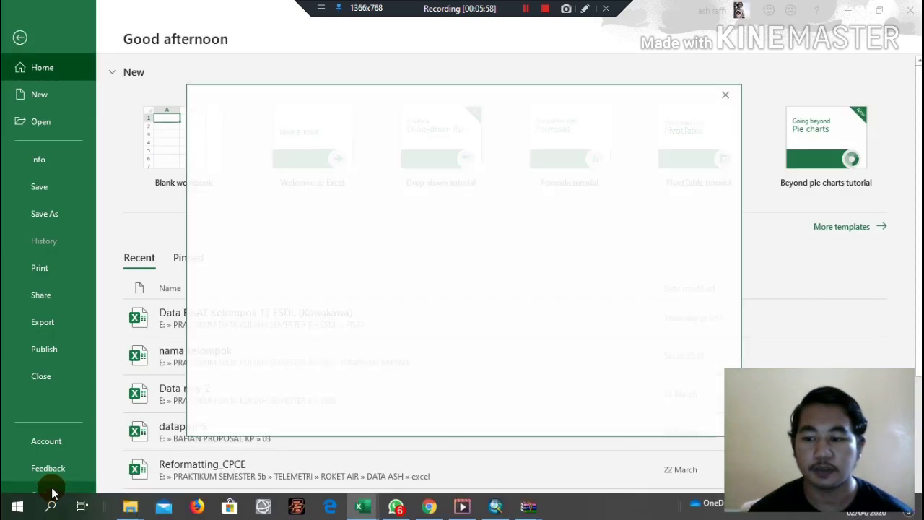
left_click(546, 233)
left_click(730, 93)
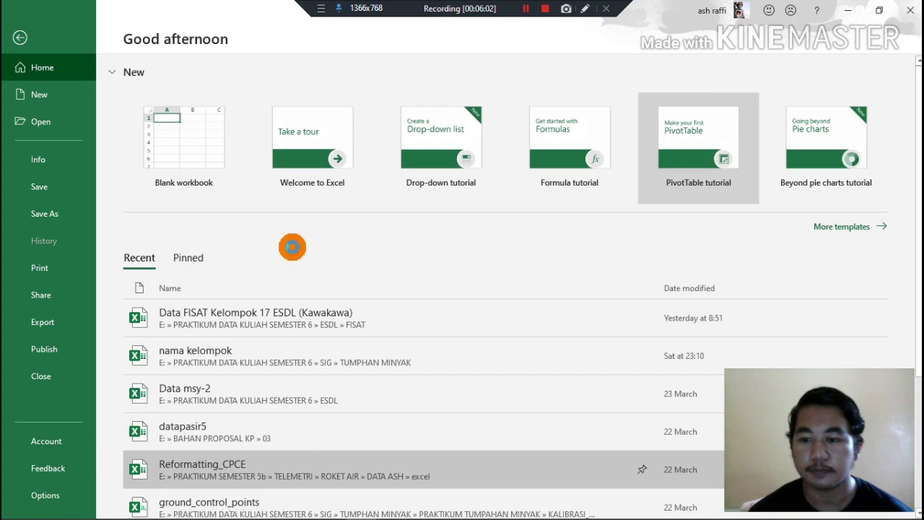
left_click(40, 496)
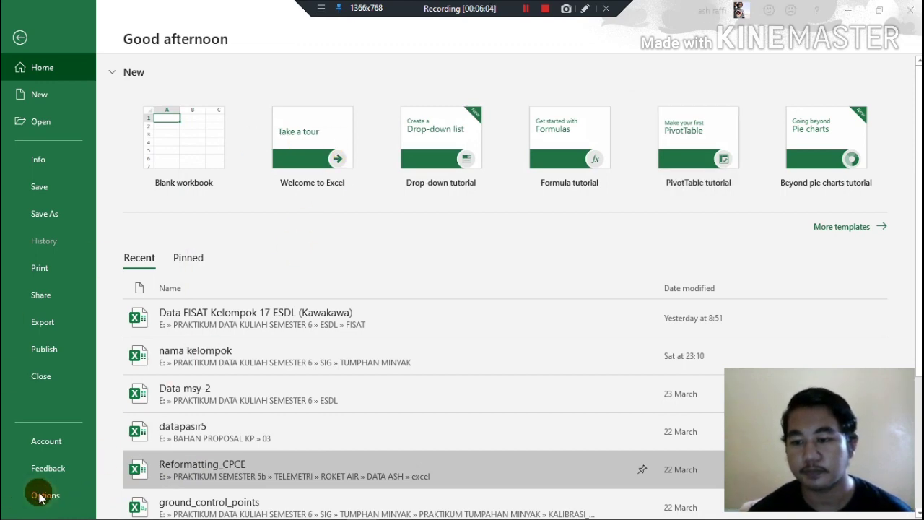
left_click(525, 9)
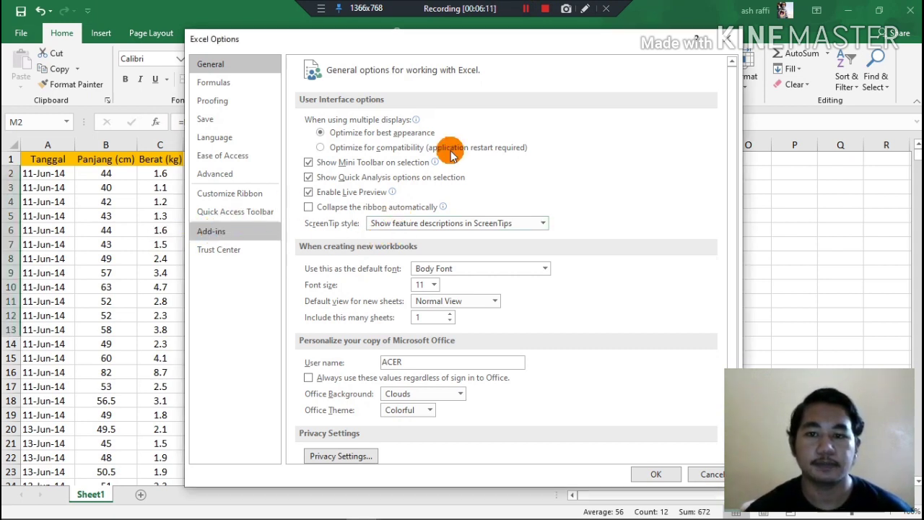
Enable the Analysis ToolPak add-in through the Excel add-ins manager.
left_click(245, 231)
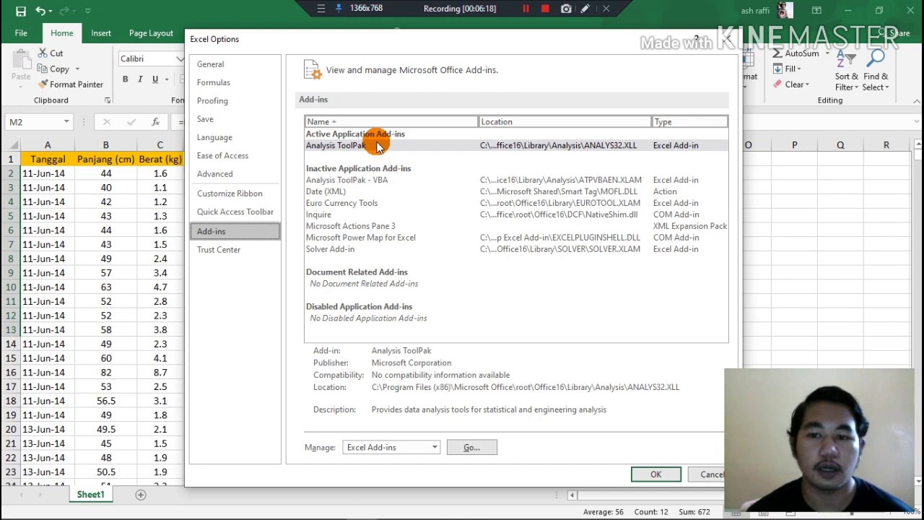
left_click(377, 147)
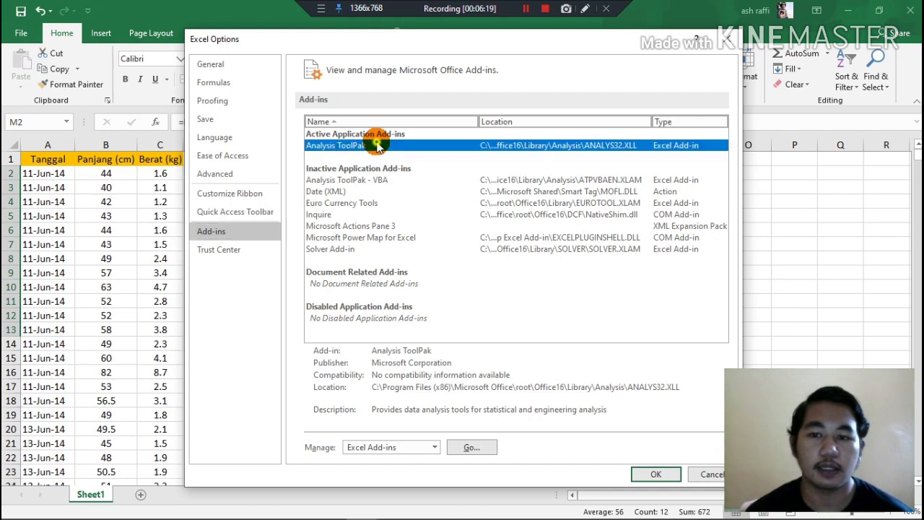
left_click(474, 446)
left_click(704, 171)
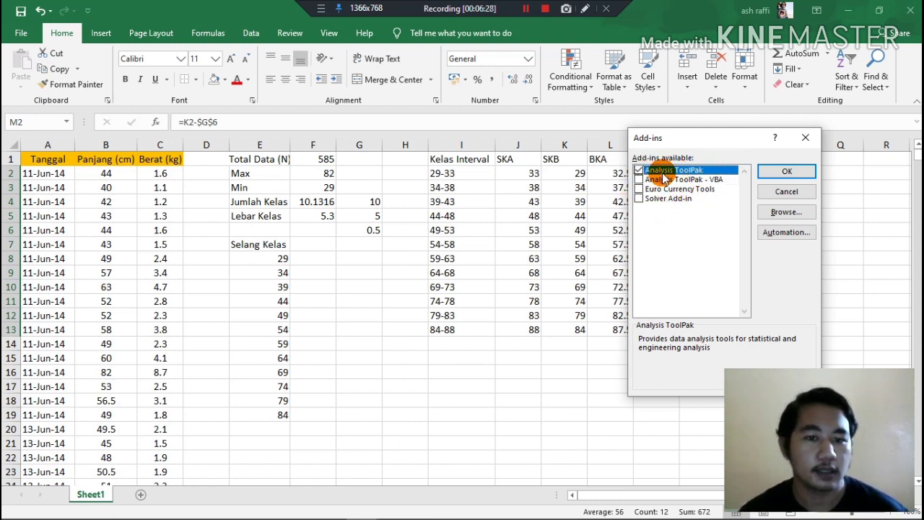
left_click(776, 171)
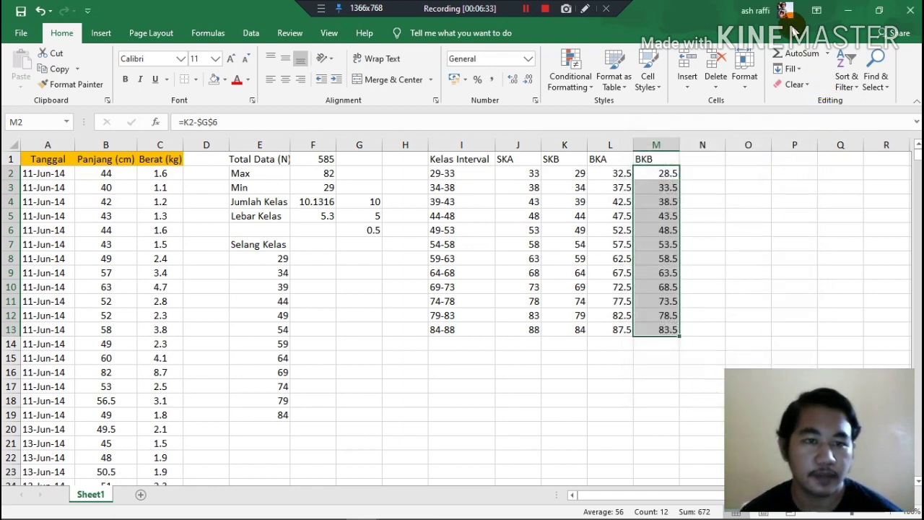
Start a Histogram data analysis and set its input range to all fish lengths, $B$2:$B$586.
left_click(526, 10)
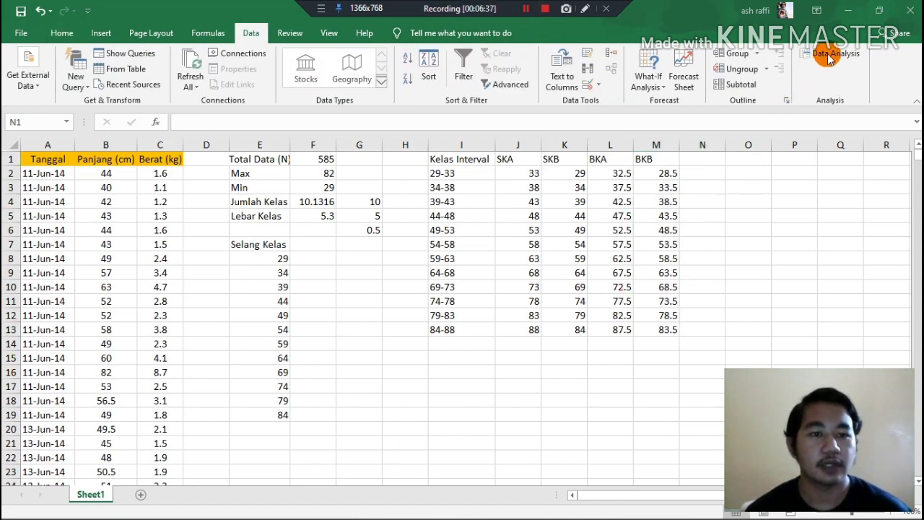
left_click(829, 60)
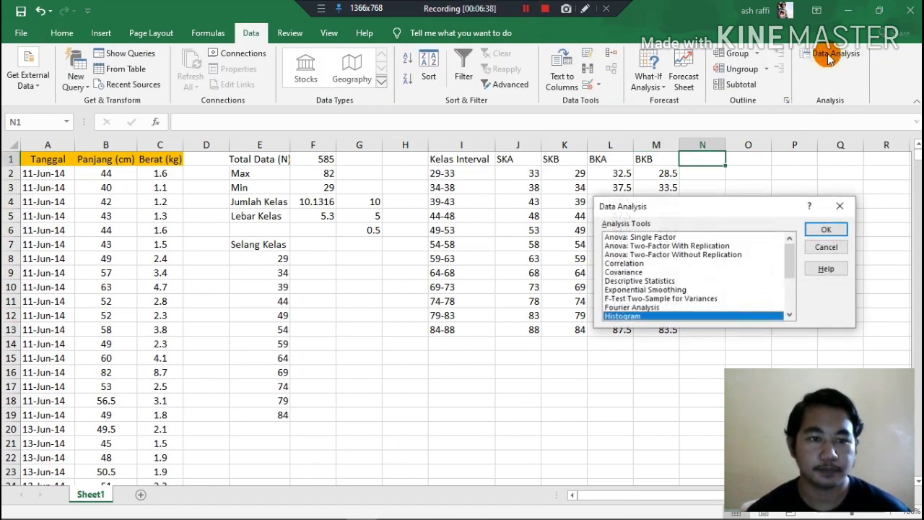
left_click(829, 229)
left_click(525, 9)
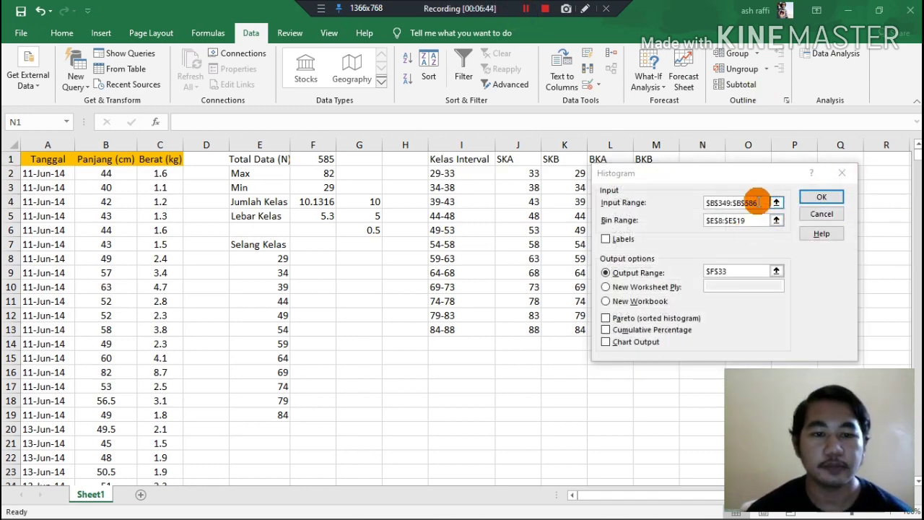
left_click_drag(760, 205, 698, 199)
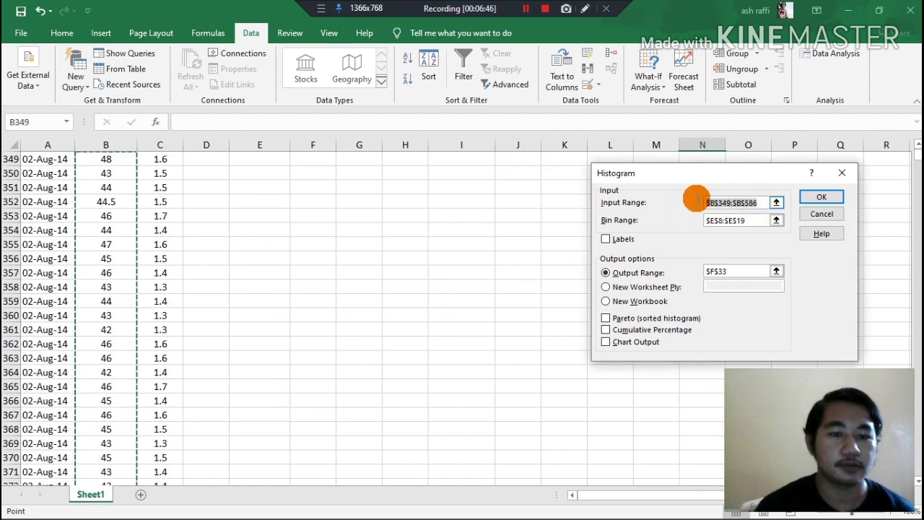
key("BackSpace")
scroll(221, 235, "up", 11)
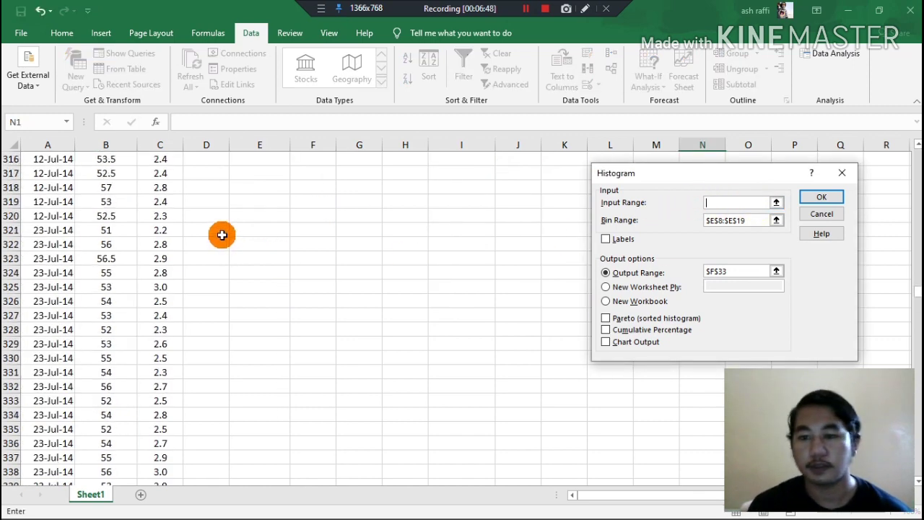
scroll(222, 234, "up", 16)
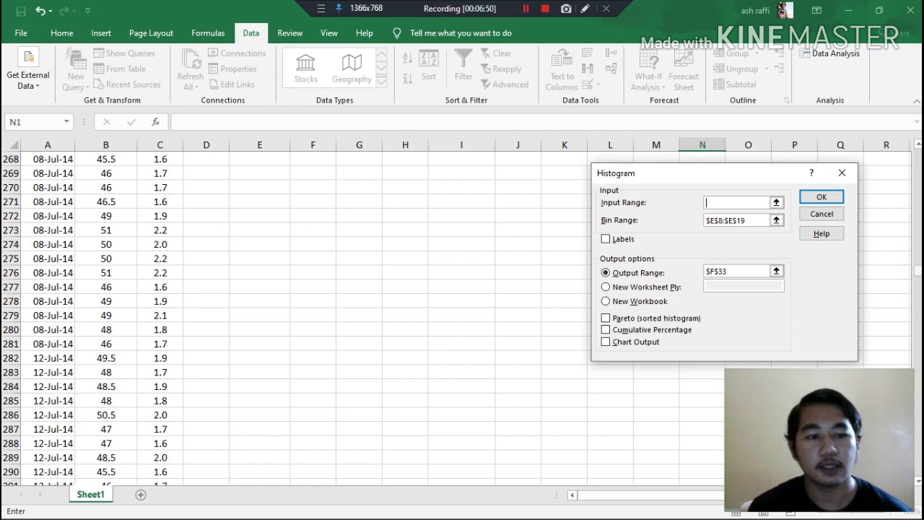
left_click_drag(917, 272, 916, 148)
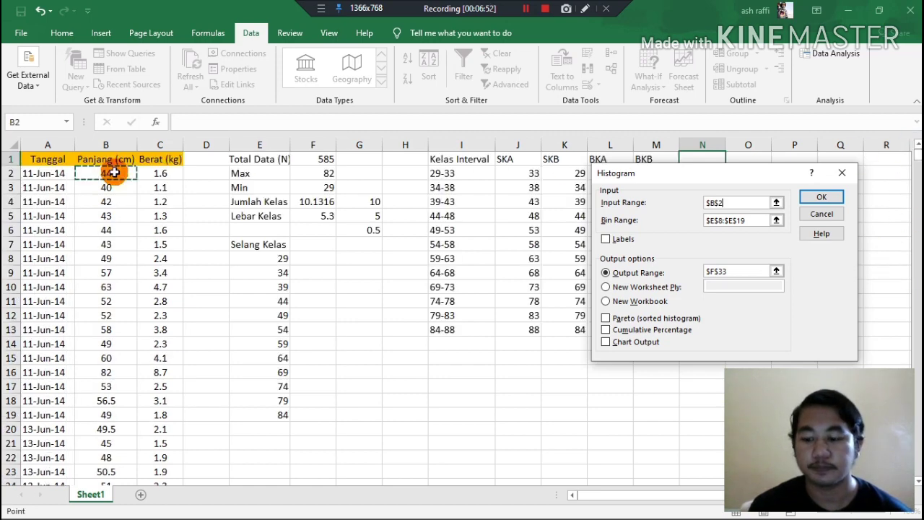
key("ctrl+shift+Down")
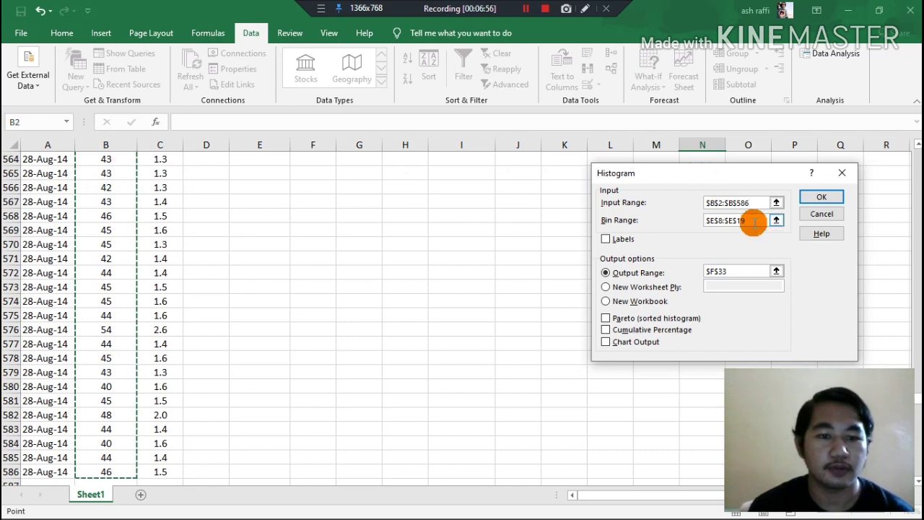
Set the histogram's bin range to $E$8:$E$19 and output range to $I$24, and generate the frequency table.
left_click_drag(754, 223, 688, 226)
scroll(368, 254, "up", 3)
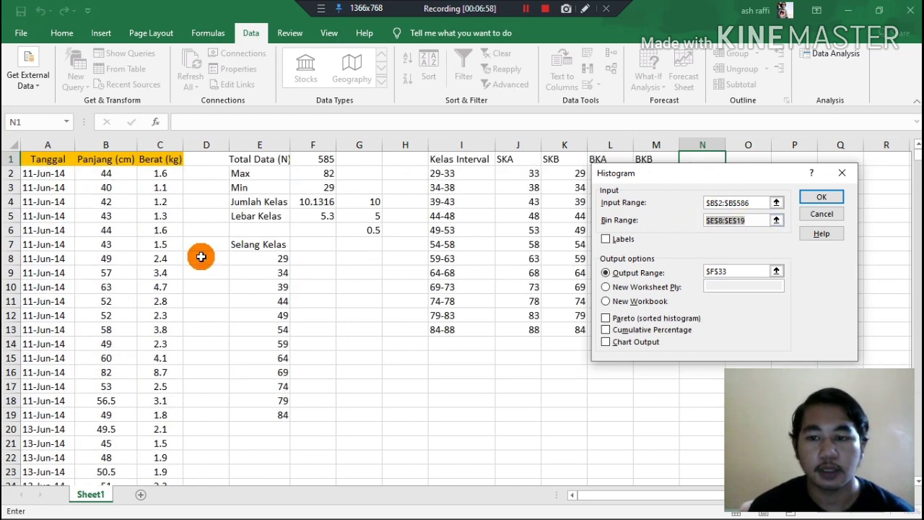
left_click_drag(258, 258, 264, 417)
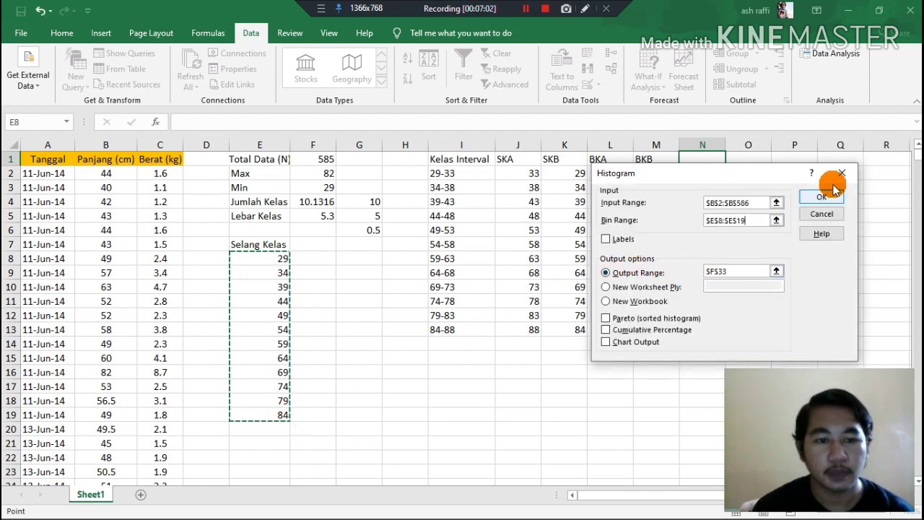
left_click_drag(738, 270, 685, 272)
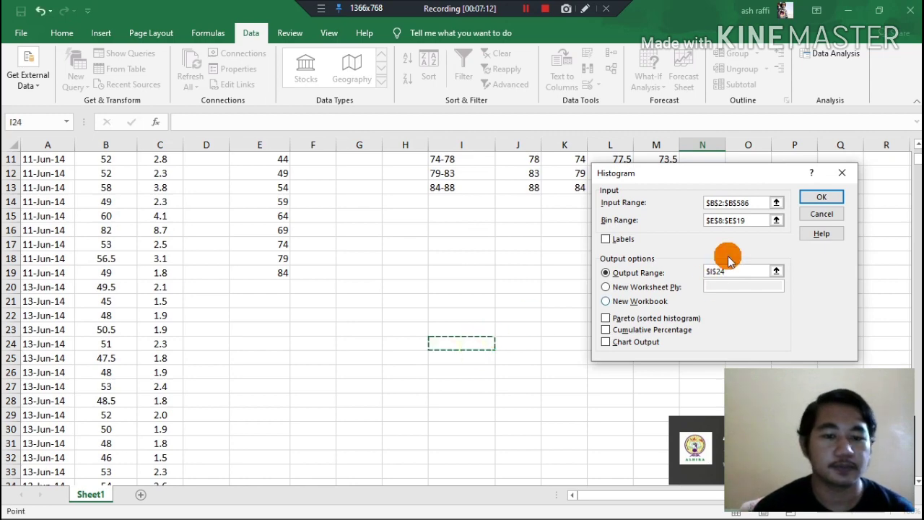
left_click(810, 199)
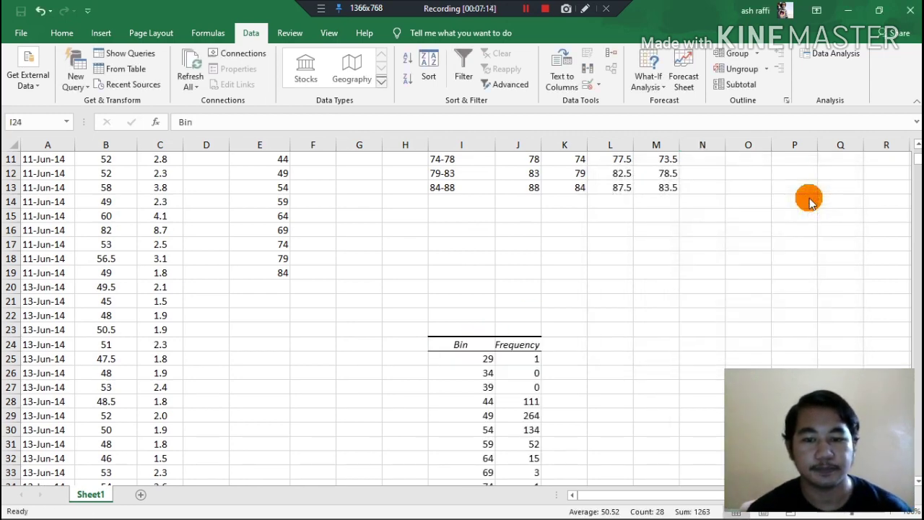
Move the Bin and Frequency table beside the class boundaries so that it starts in O1.
scroll(508, 363, "down", 3)
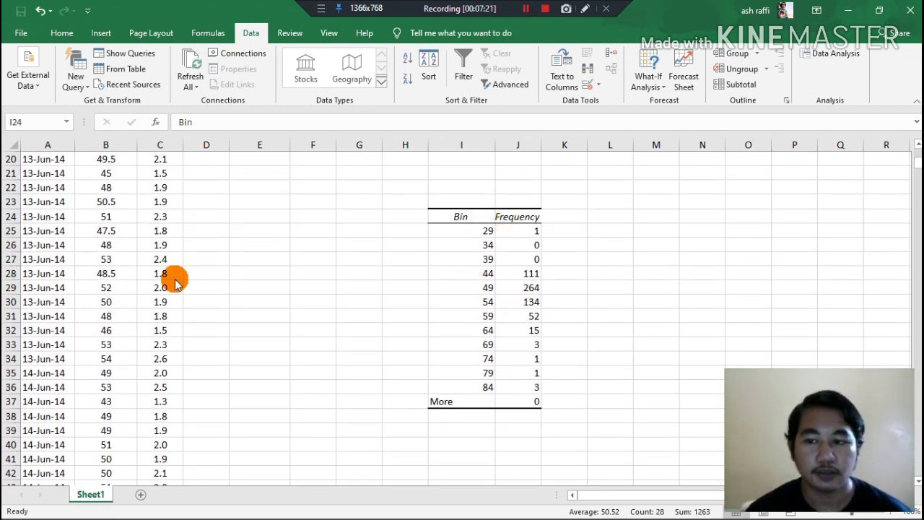
scroll(108, 252, "up", 6)
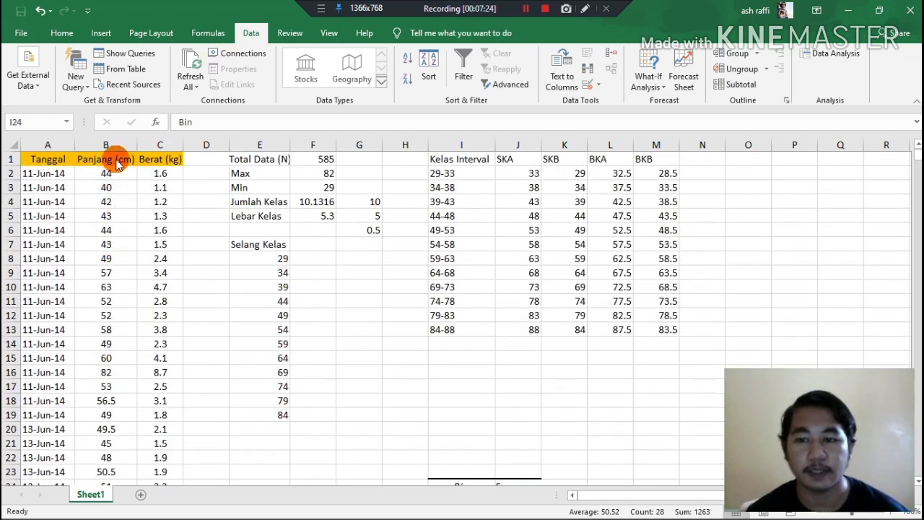
scroll(264, 231, "down", 3)
scroll(495, 348, "down", 1)
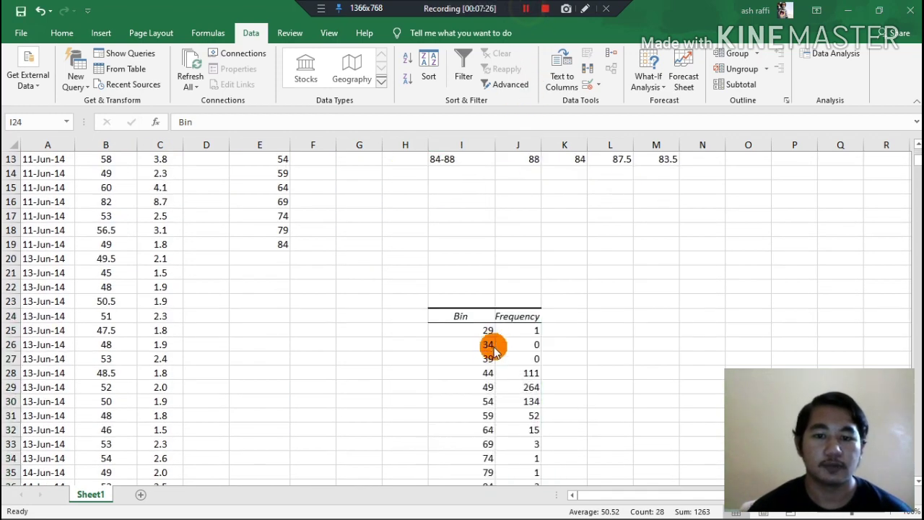
left_click_drag(533, 309, 780, 148)
left_click(708, 267)
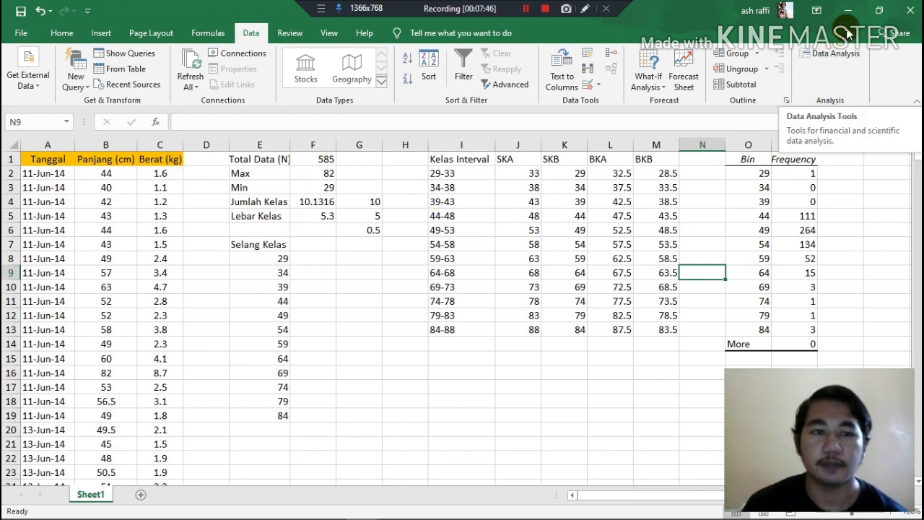
Enter the month headings Juni, Juli and Agustus in H18, I18 and J18.
left_click(358, 361)
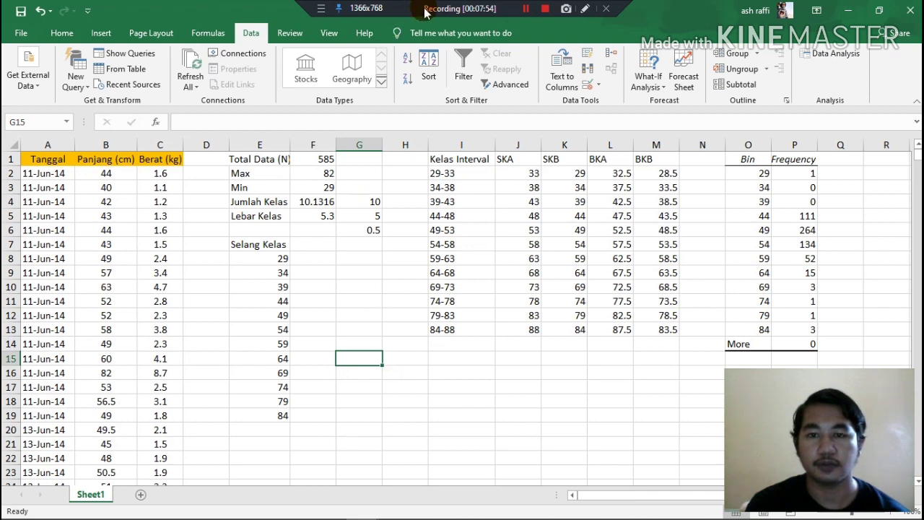
left_click(521, 9)
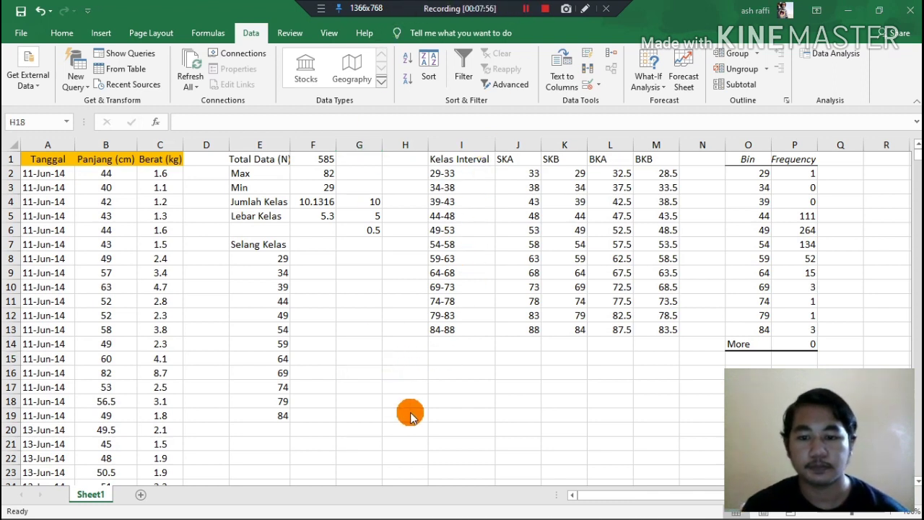
left_click(384, 394)
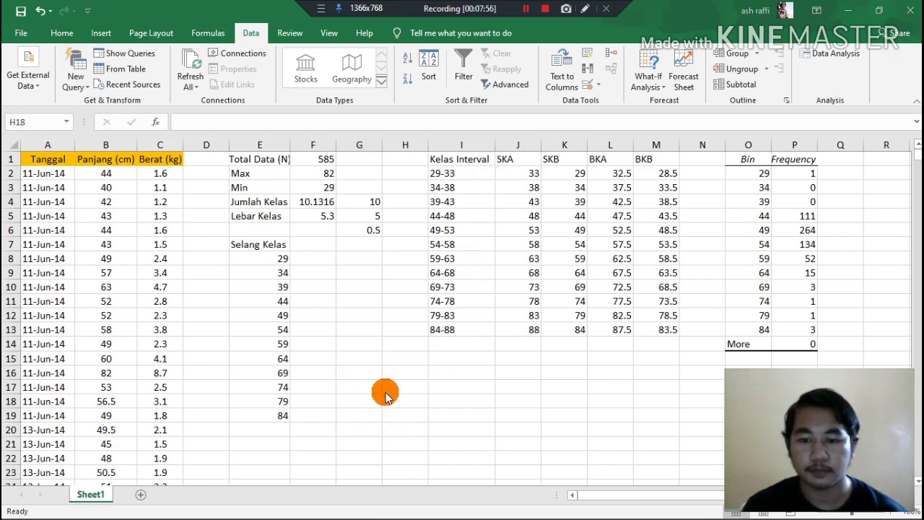
type("J")
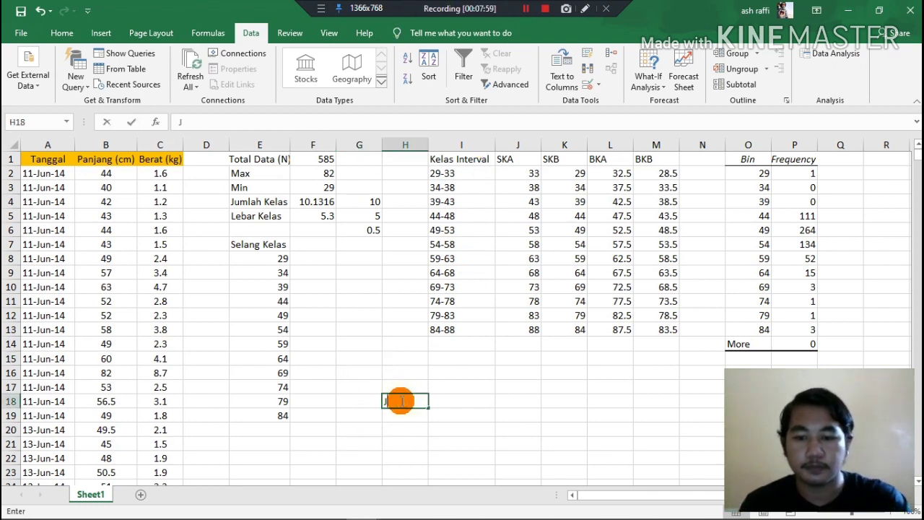
type("u")
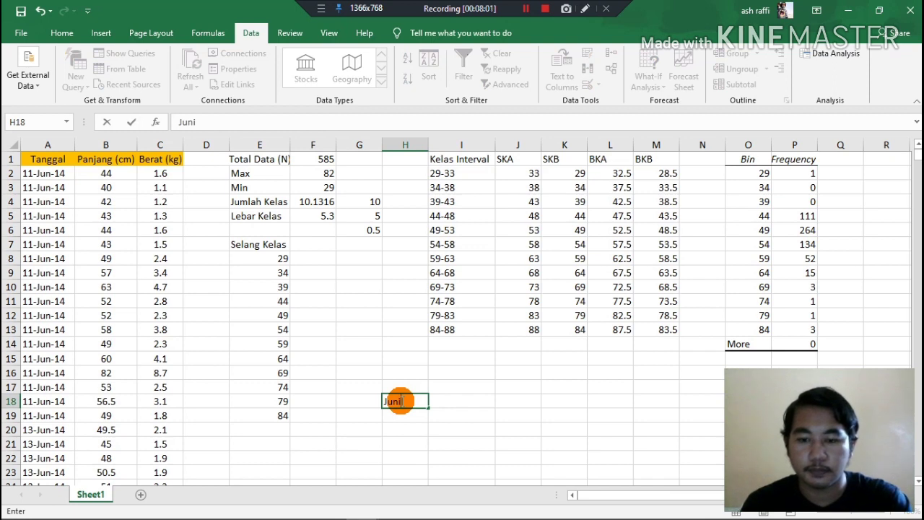
type("ni")
key("Tab")
type("JU")
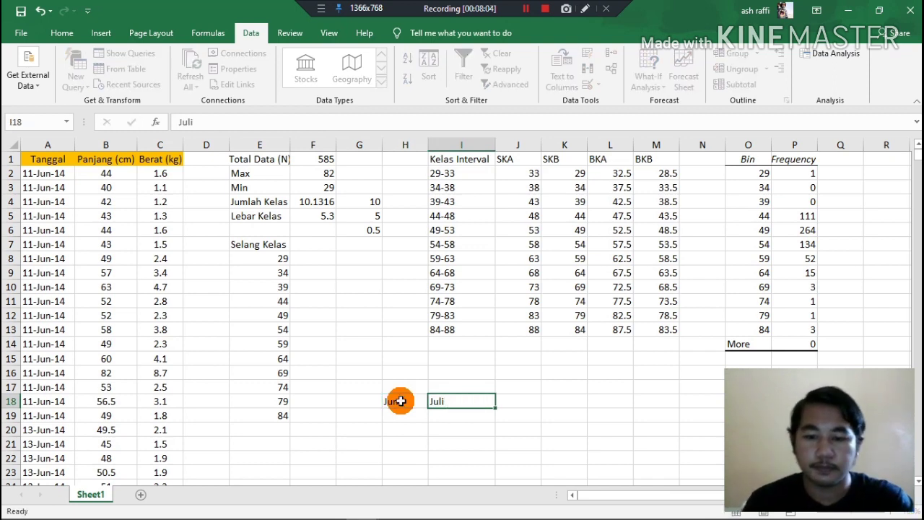
key("Tab")
type("A")
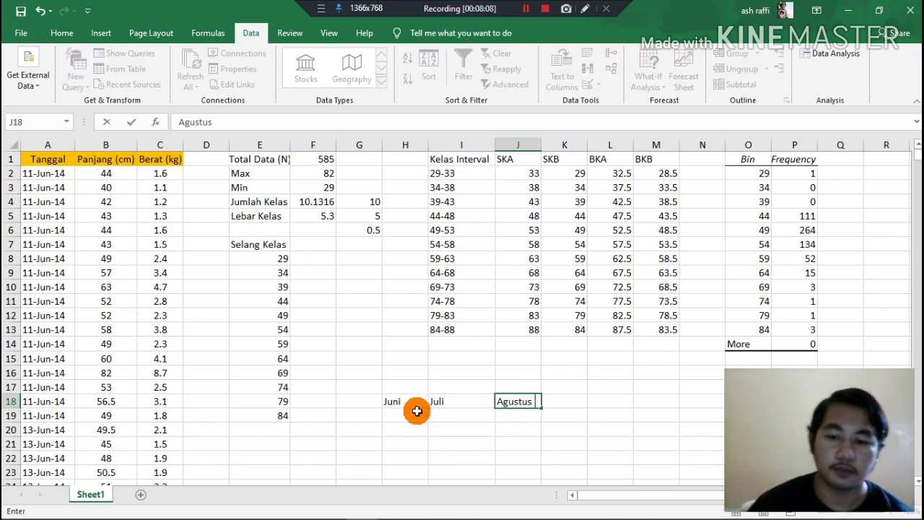
left_click(411, 415)
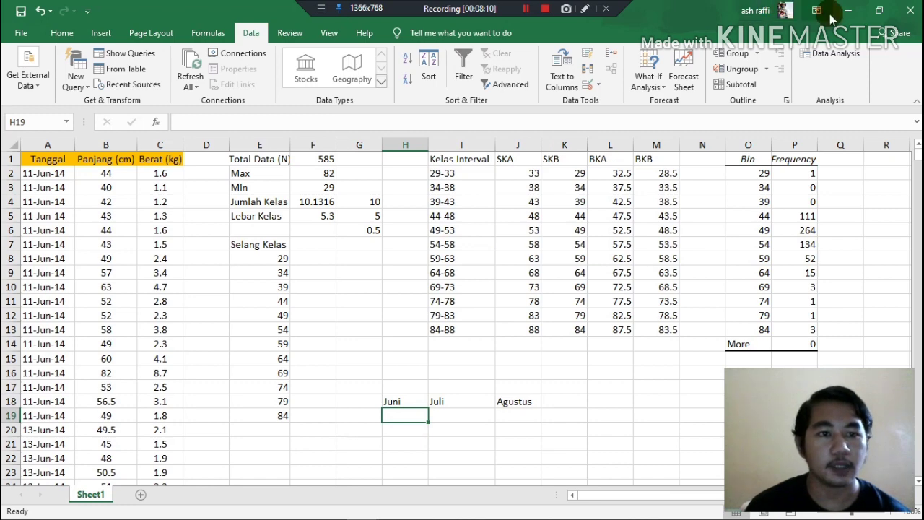
Start another Histogram analysis and set its input range to the June lengths, $B$2:$B$232.
left_click(835, 54)
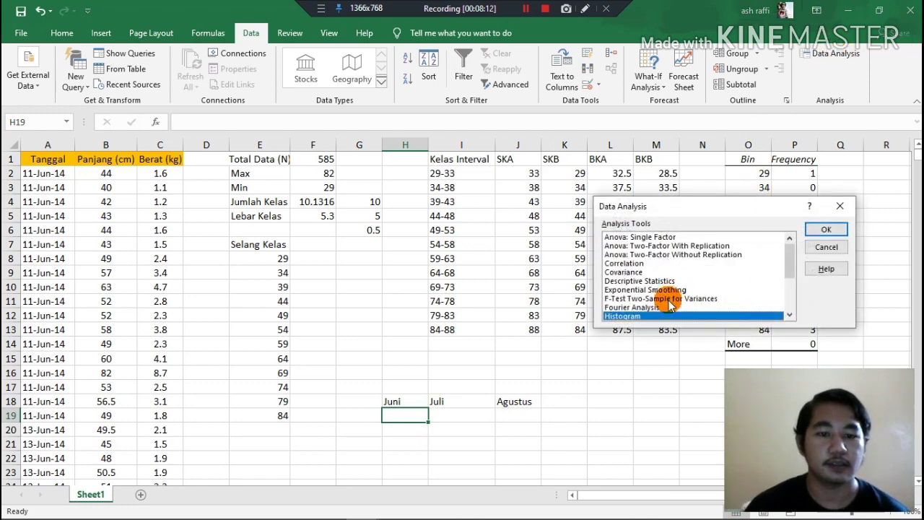
left_click(829, 226)
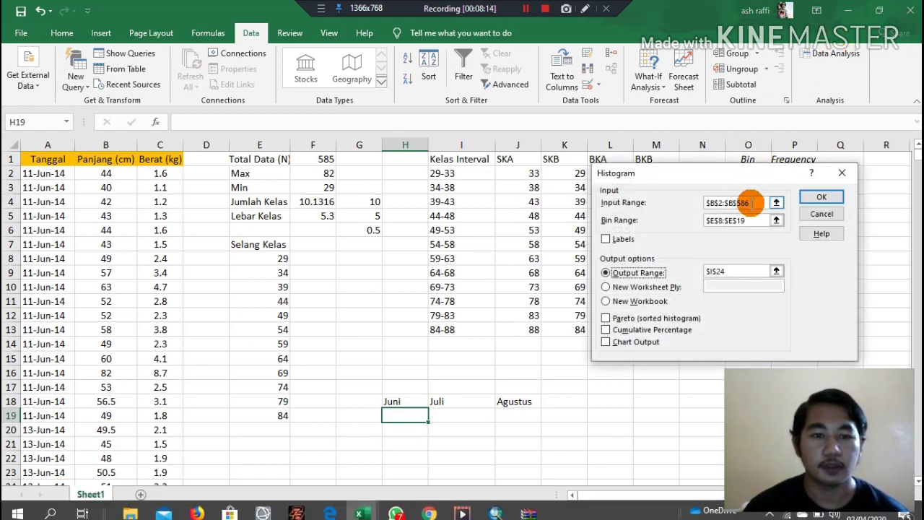
key("BackSpace")
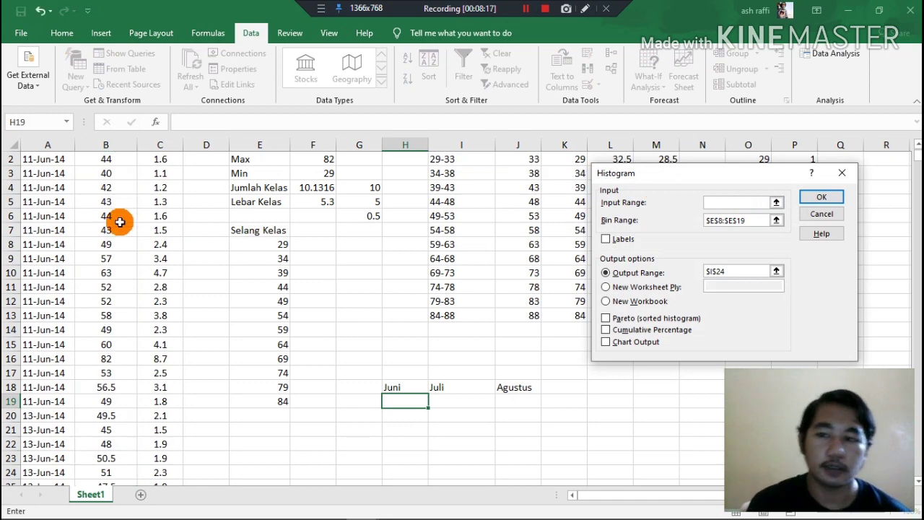
scroll(29, 173, "up", 1)
left_click_drag(103, 174, 126, 202)
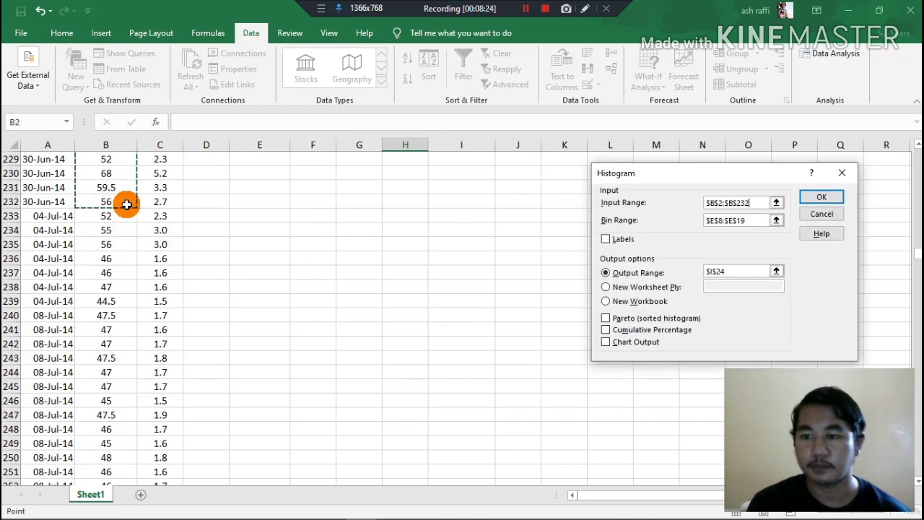
Set the June histogram's bin range to $E$8:$E$19 and its output range to $K$18.
left_click(749, 219)
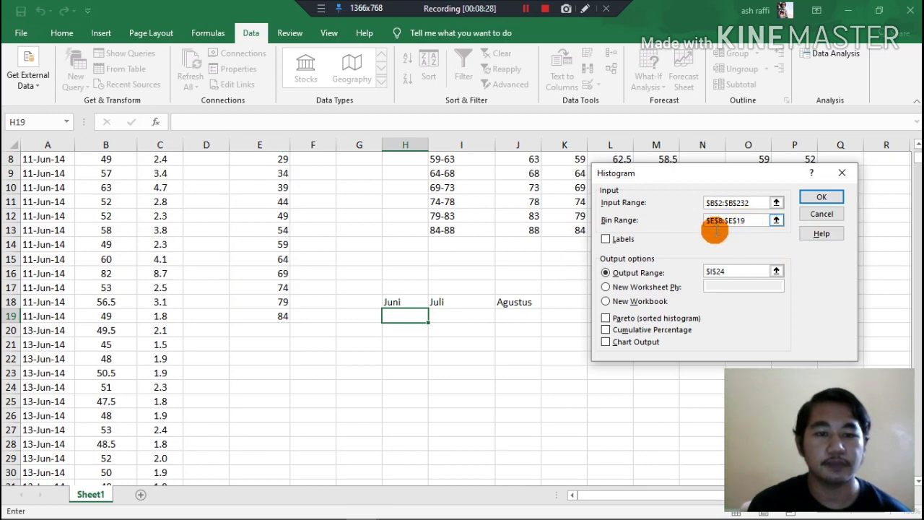
key("BackSpace")
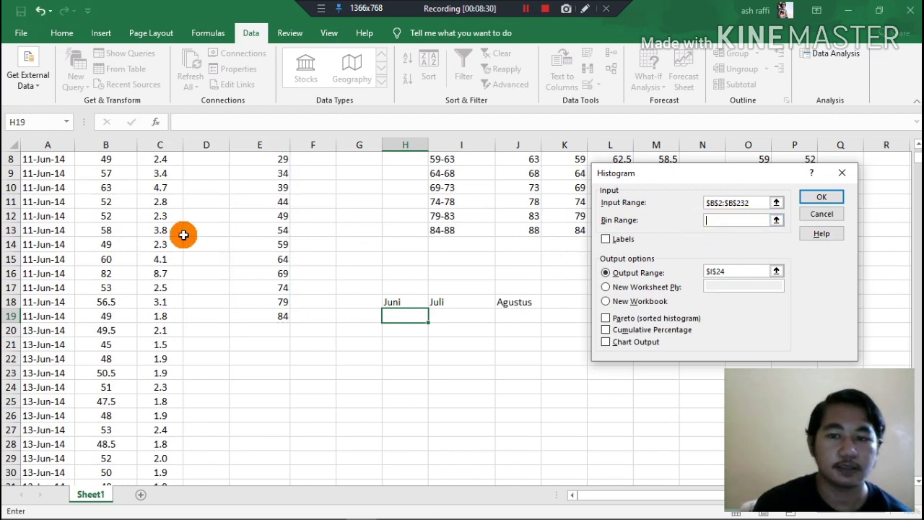
scroll(271, 243, "up", 3)
left_click_drag(258, 258, 270, 409)
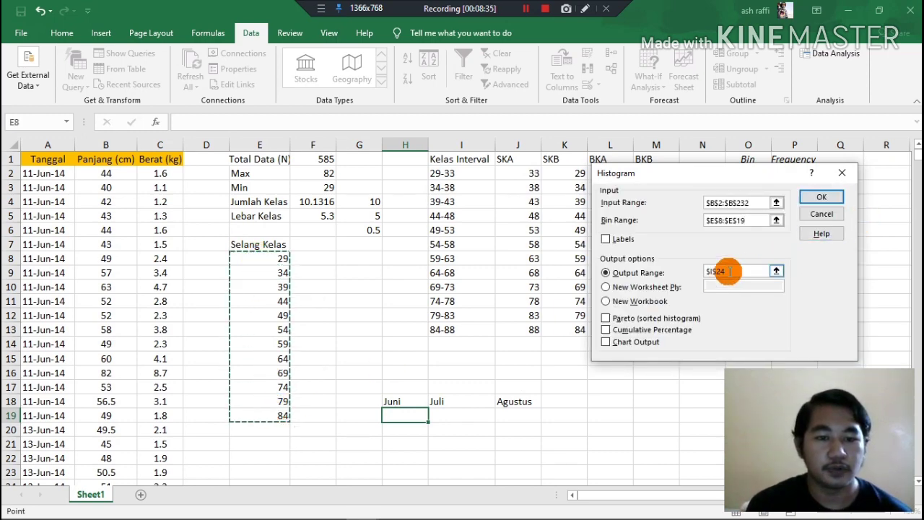
left_click_drag(729, 272, 699, 278)
key("BackSpace")
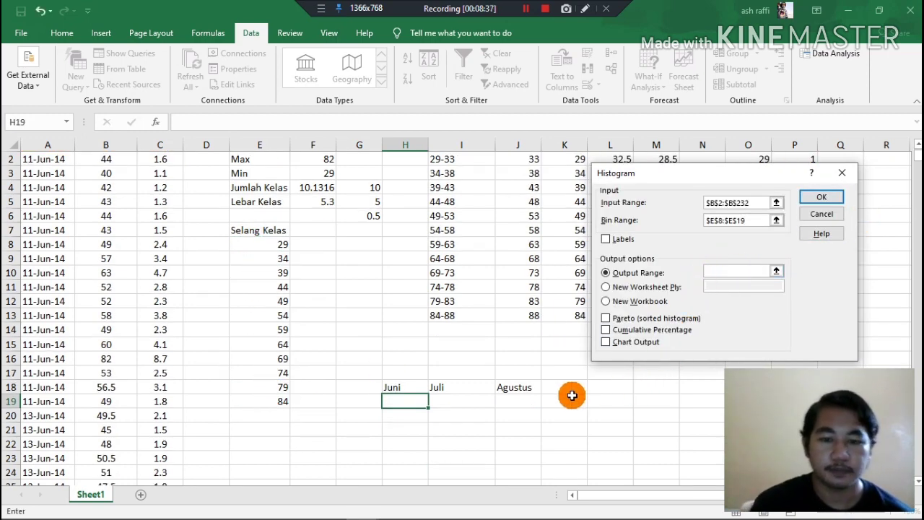
Run the June histogram and copy its frequency counts, including the More row, into the Juni column starting at H19.
left_click(823, 199)
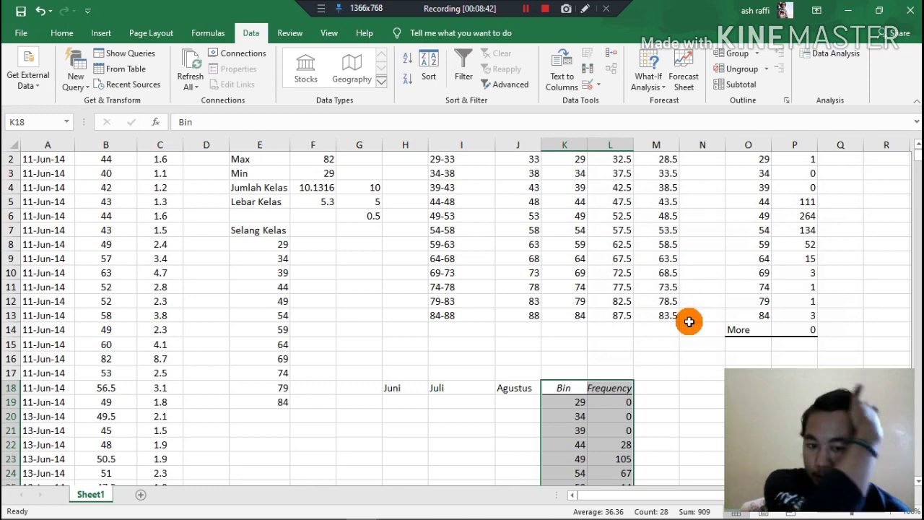
scroll(690, 322, "down", 2)
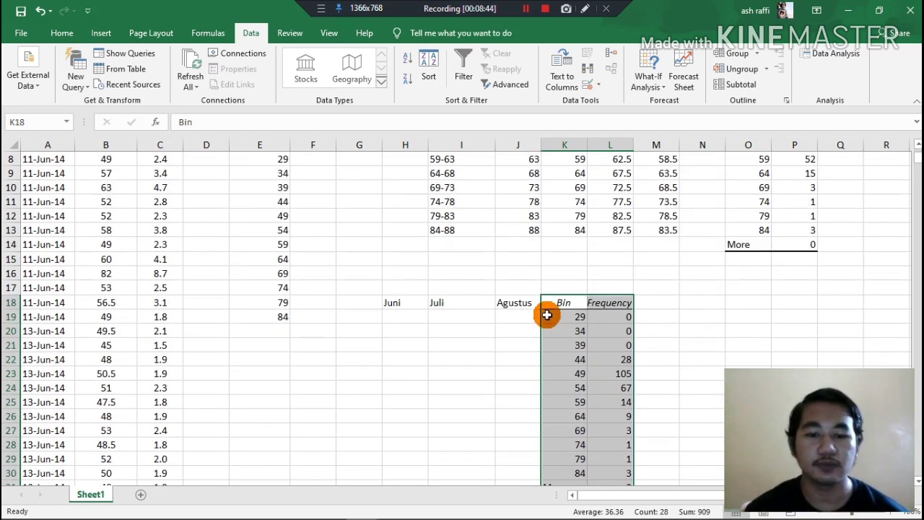
left_click_drag(610, 317, 628, 453)
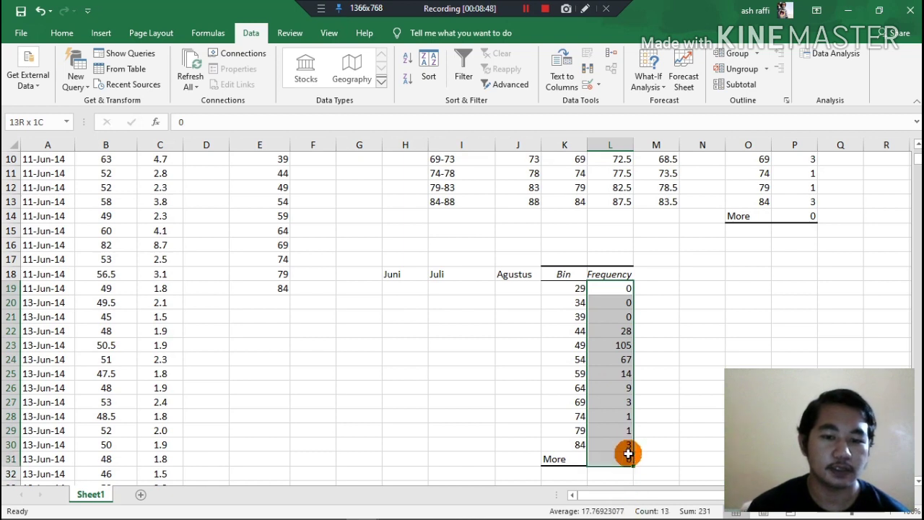
key("ctrl+c")
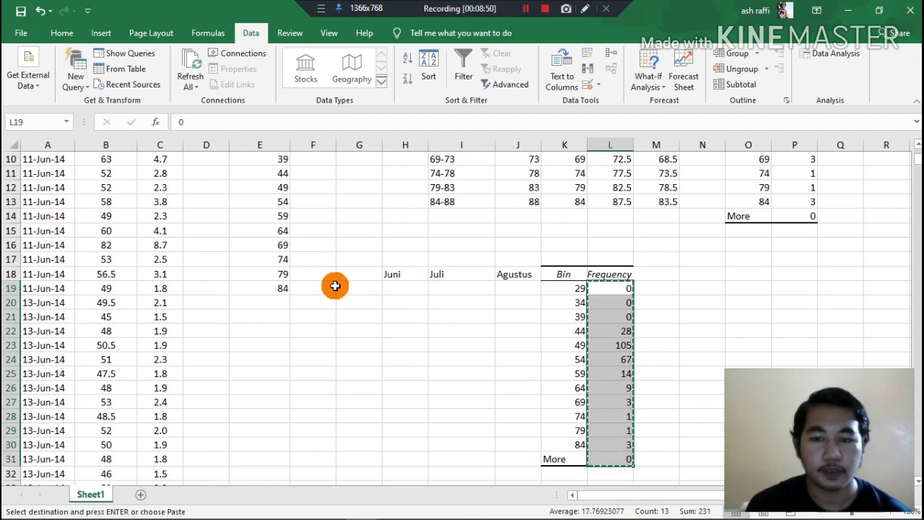
left_click(405, 289)
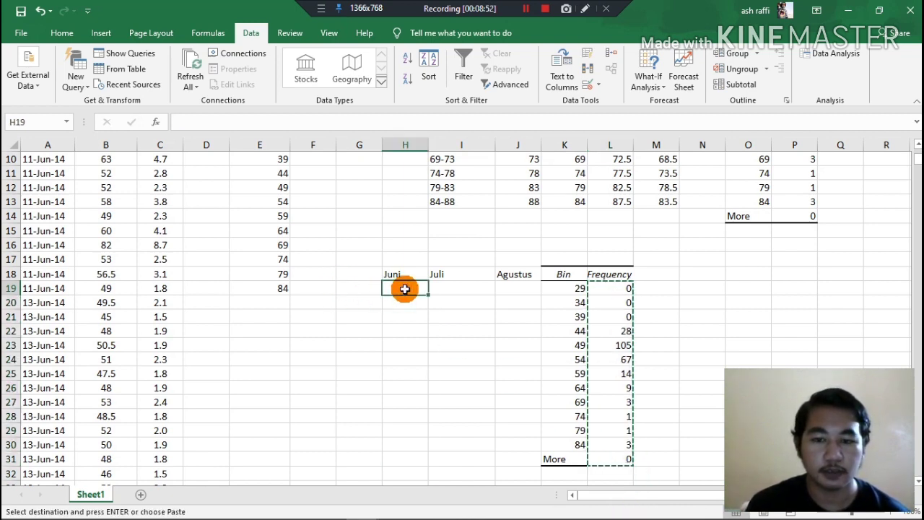
key("ctrl+v")
Clear the June Bin and Frequency output table from K18:L32.
left_click(625, 272)
left_click_drag(570, 273, 626, 477)
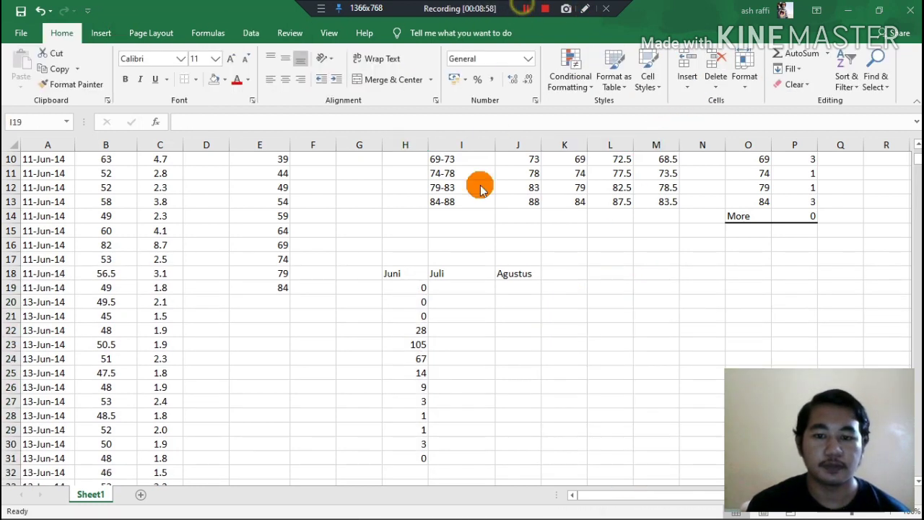
left_click(426, 306)
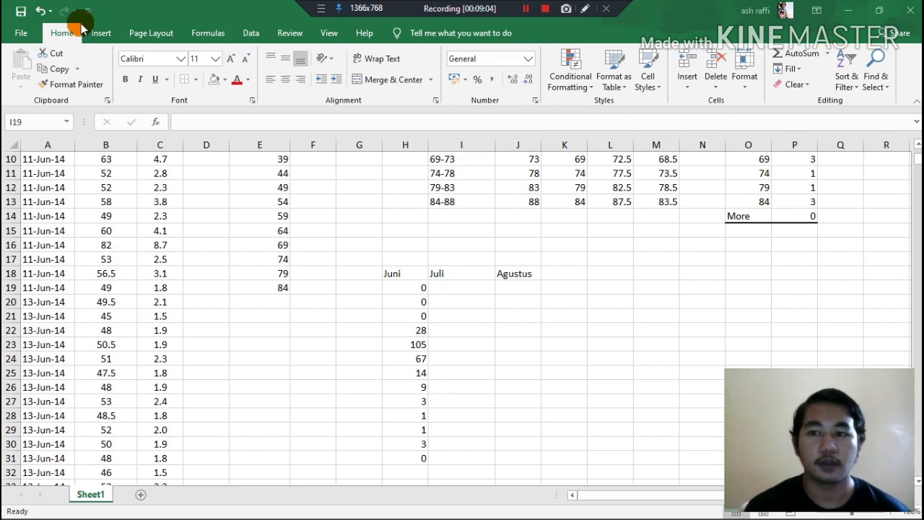
Start another Histogram analysis and set its input range to the July lengths, $B$233:$B$348, with bin range $E$8:$E$19.
left_click(257, 33)
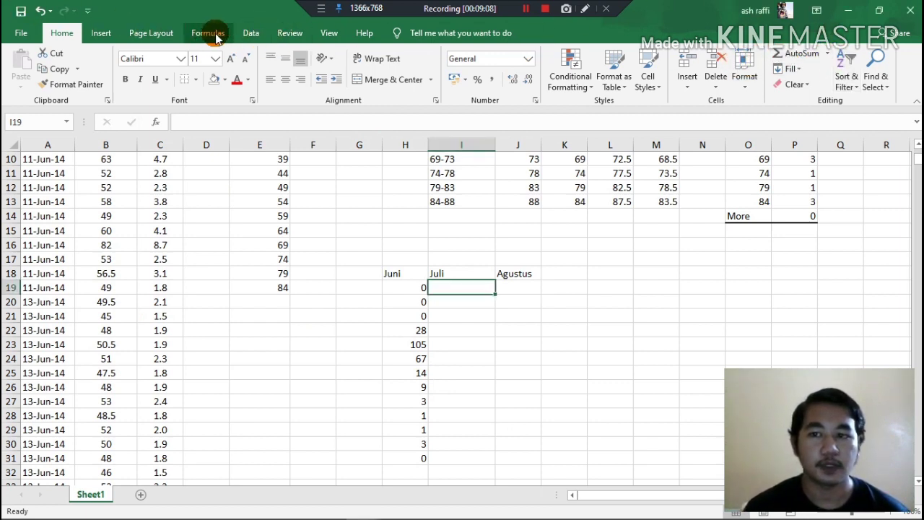
left_click(249, 33)
left_click(833, 54)
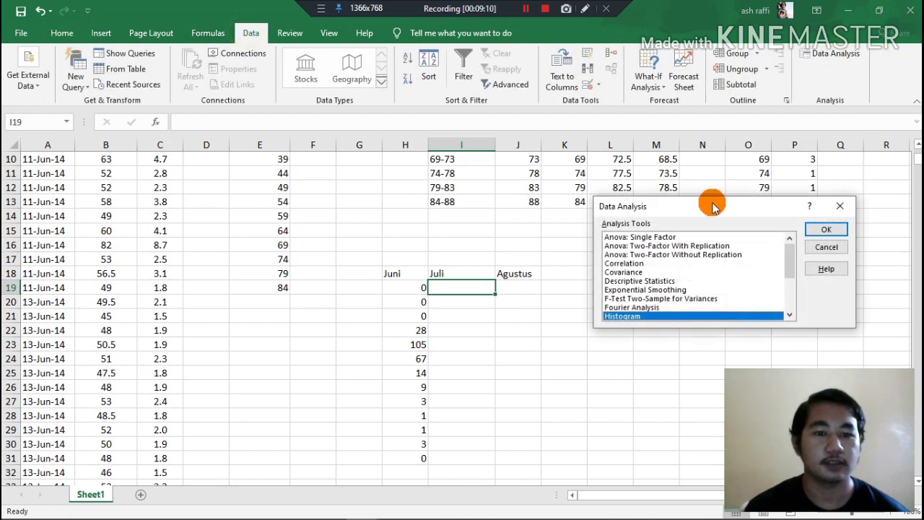
left_click(826, 229)
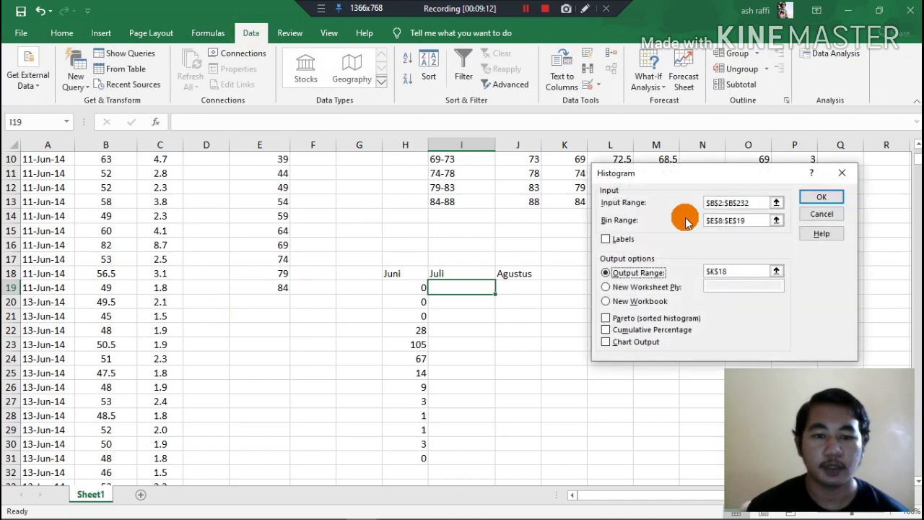
left_click(722, 203)
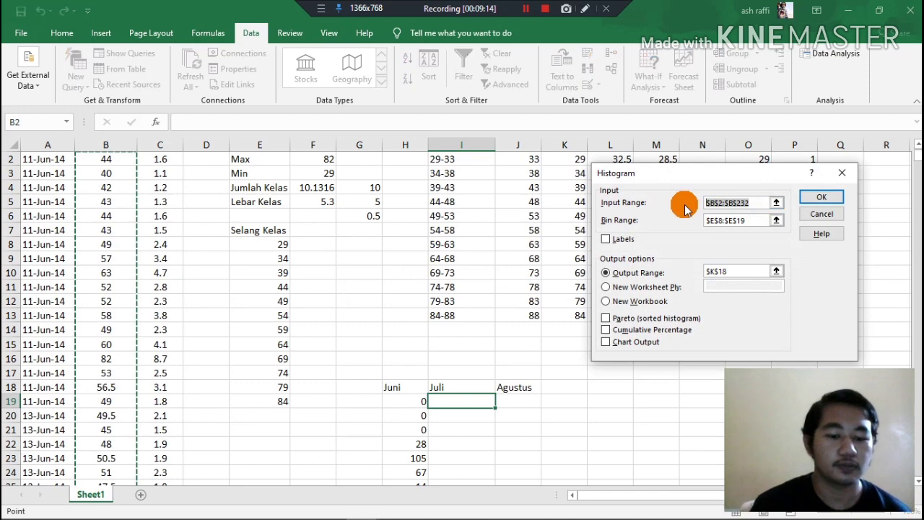
key("BackSpace")
scroll(117, 274, "down", 19)
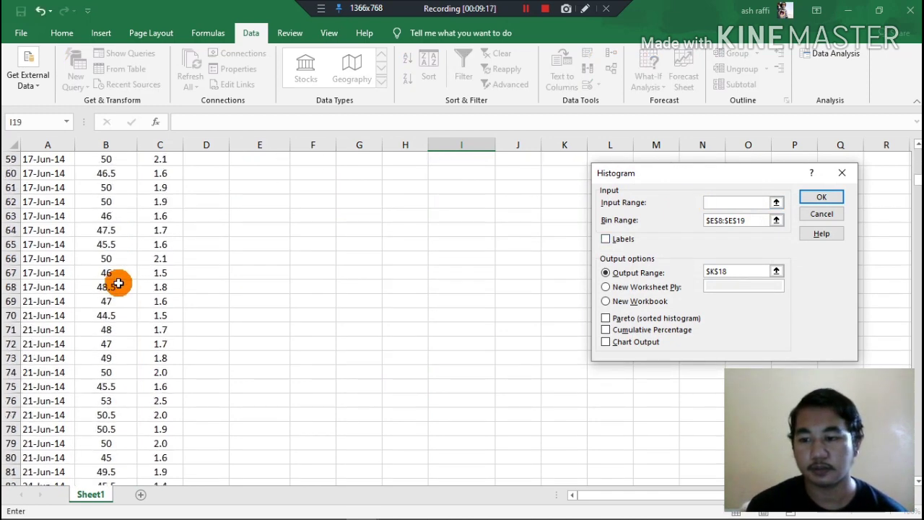
scroll(118, 283, "down", 20)
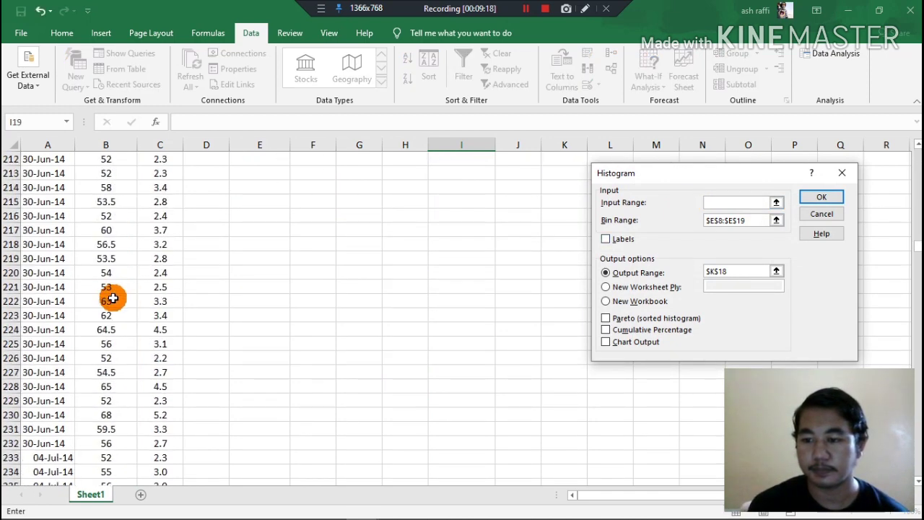
scroll(112, 297, "down", 7)
scroll(98, 216, "up", 2)
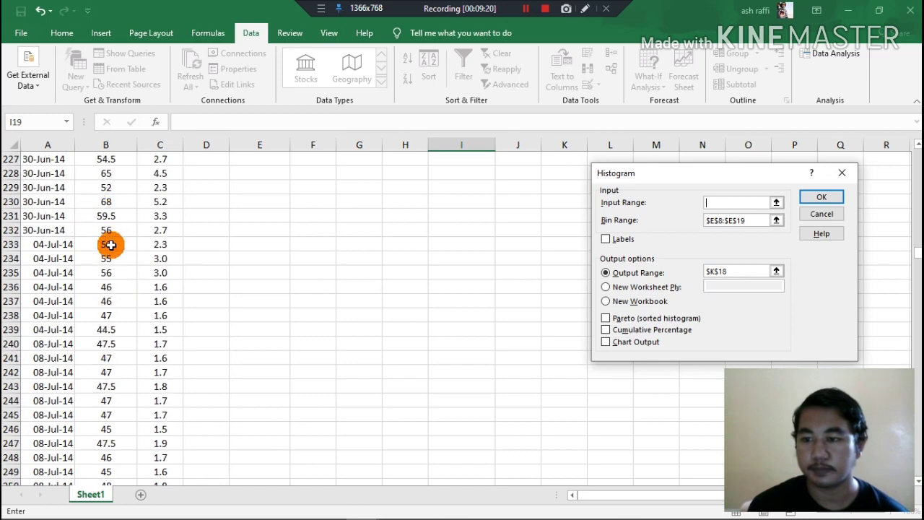
left_click_drag(107, 246, 126, 312)
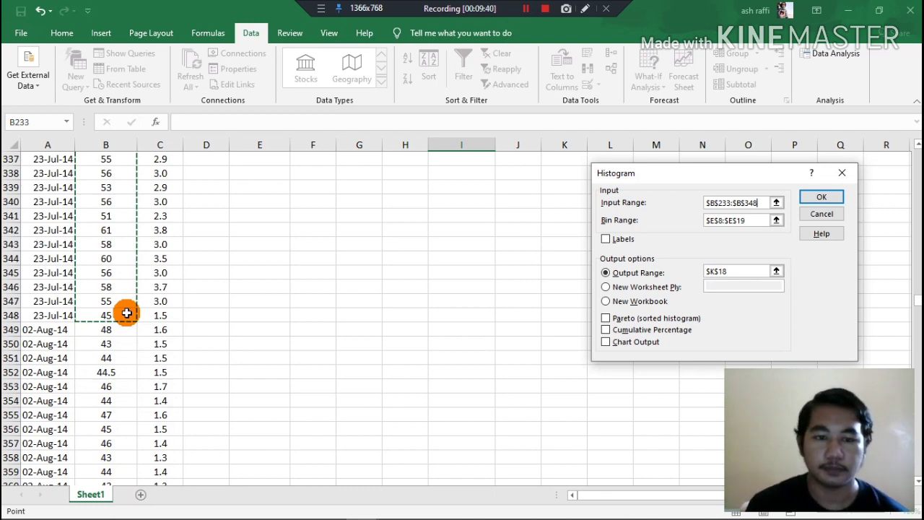
left_click(745, 220)
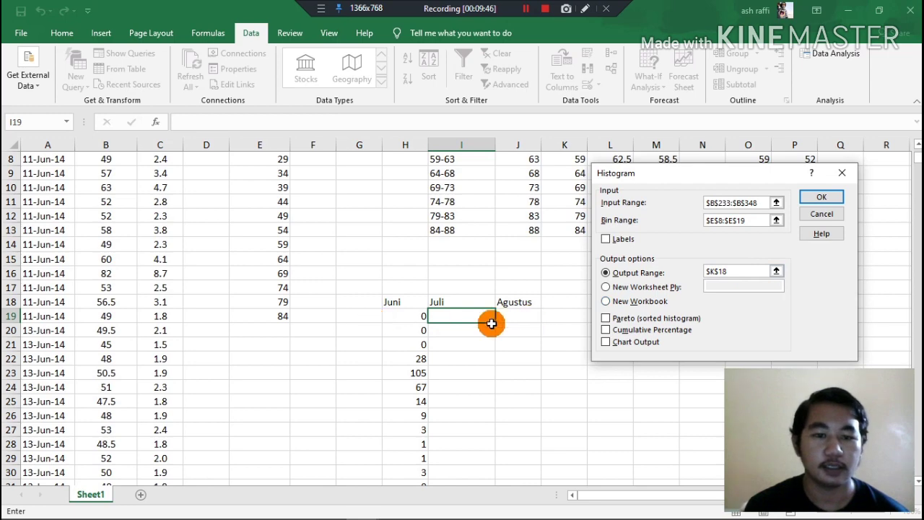
left_click(526, 8)
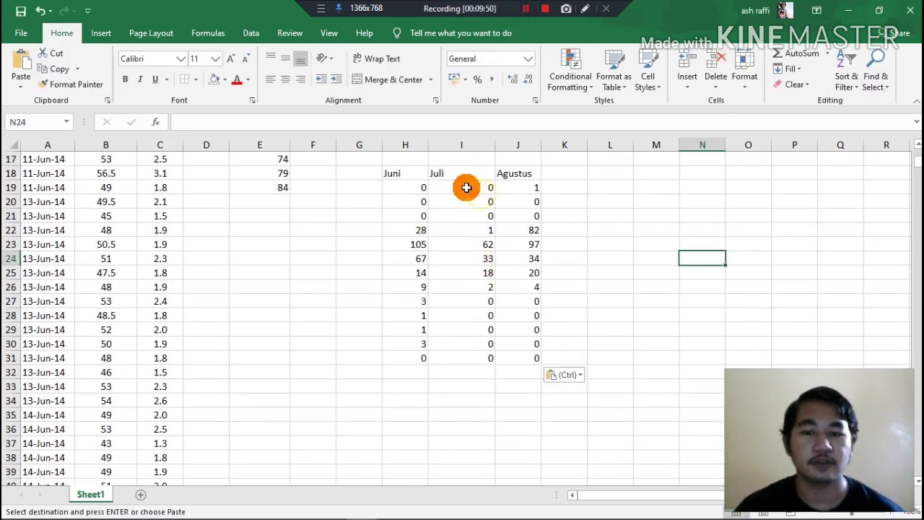
Fill the month headings Juni, Juli and Agustus in H18:J18 with a light gold theme colour.
left_click(420, 187)
left_click(466, 192)
left_click(498, 197)
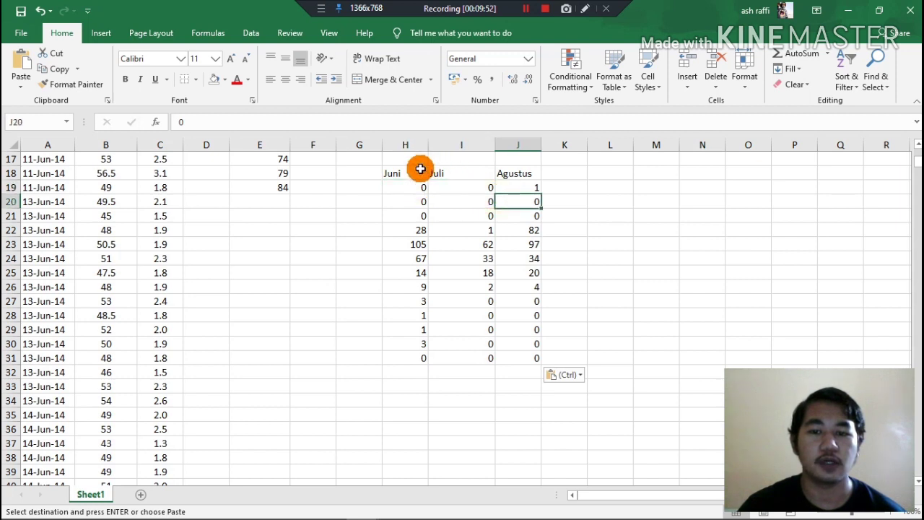
left_click_drag(418, 169, 522, 173)
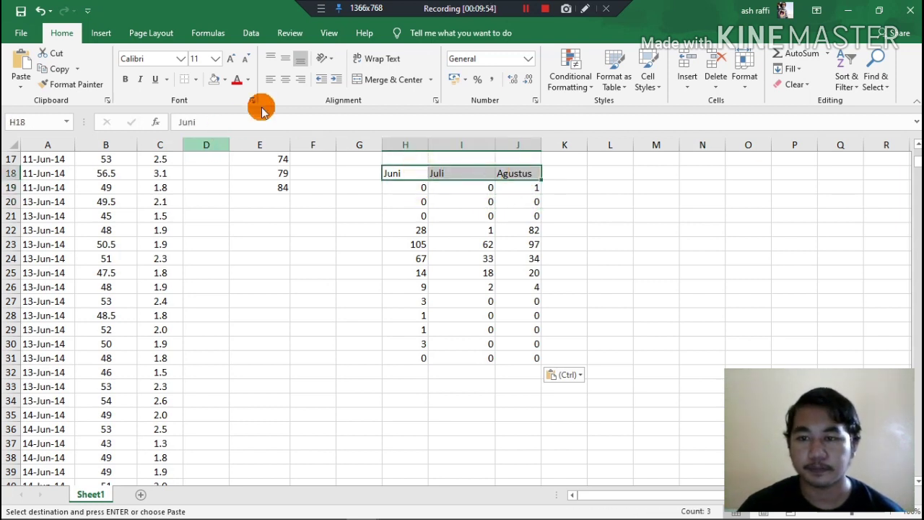
left_click(225, 79)
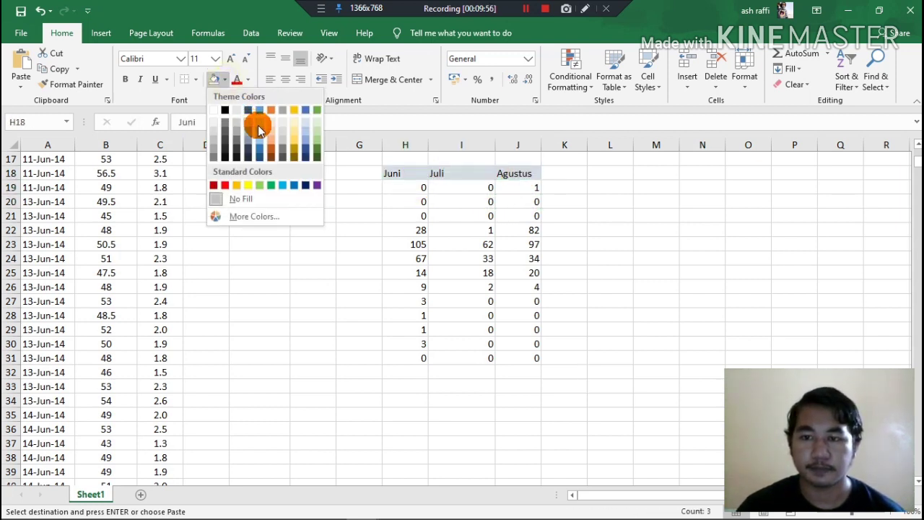
left_click(301, 142)
left_click(559, 216)
scroll(580, 311, "up", 5)
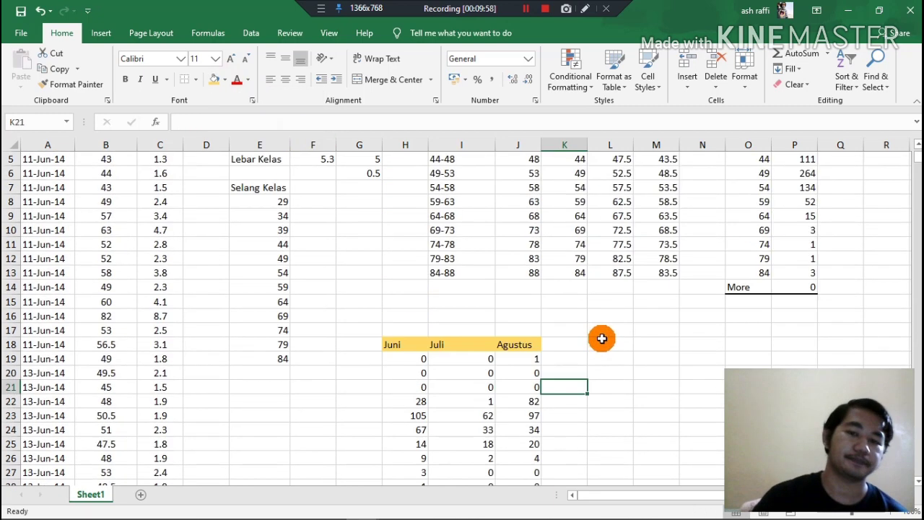
scroll(613, 346, "down", 3)
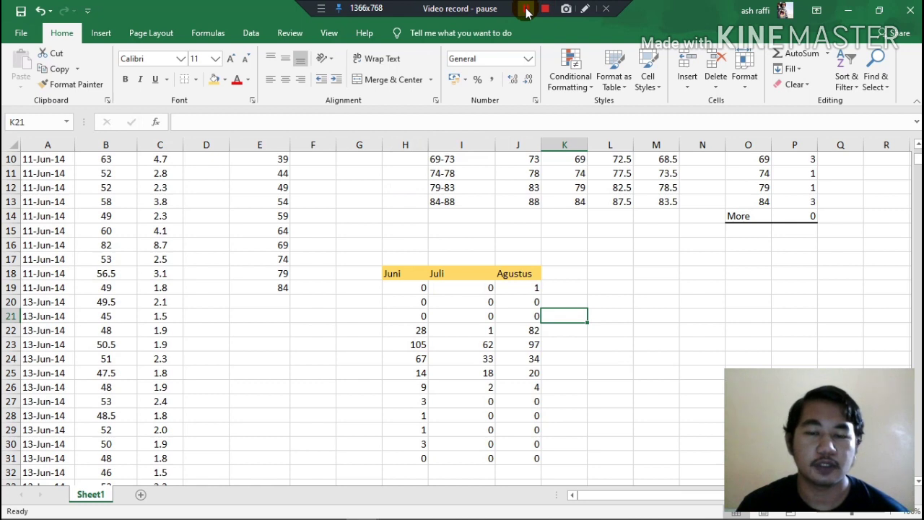
left_click(527, 11)
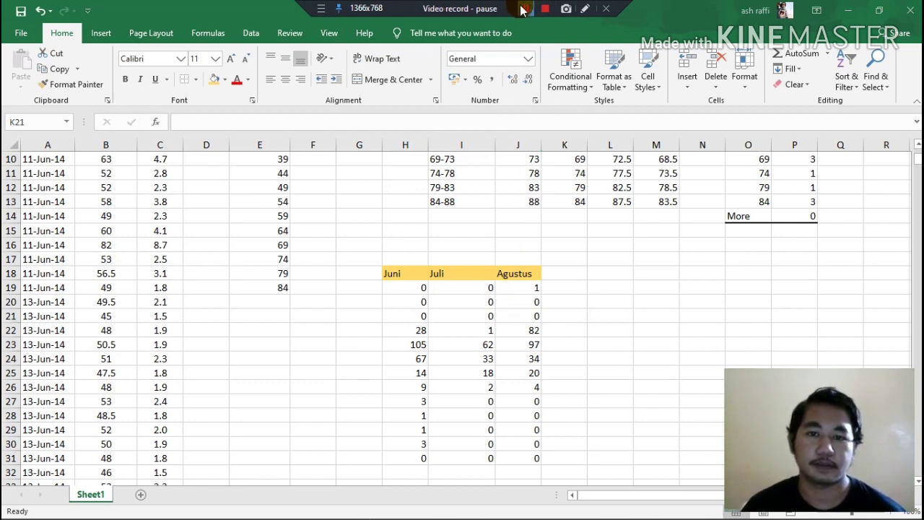
left_click(521, 9)
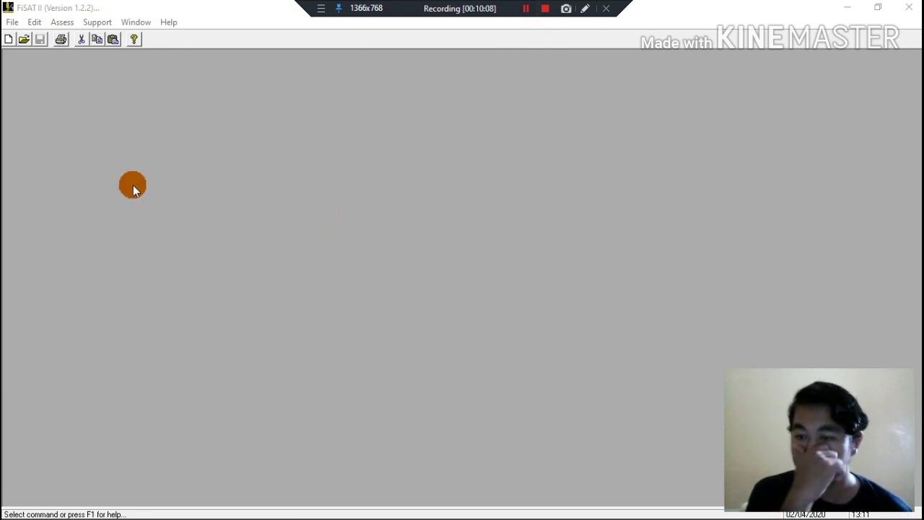
In FiSAT II, create a new grouped length frequencies file named IKANAKAWAKAWA in the FISAT folder.
left_click(12, 23)
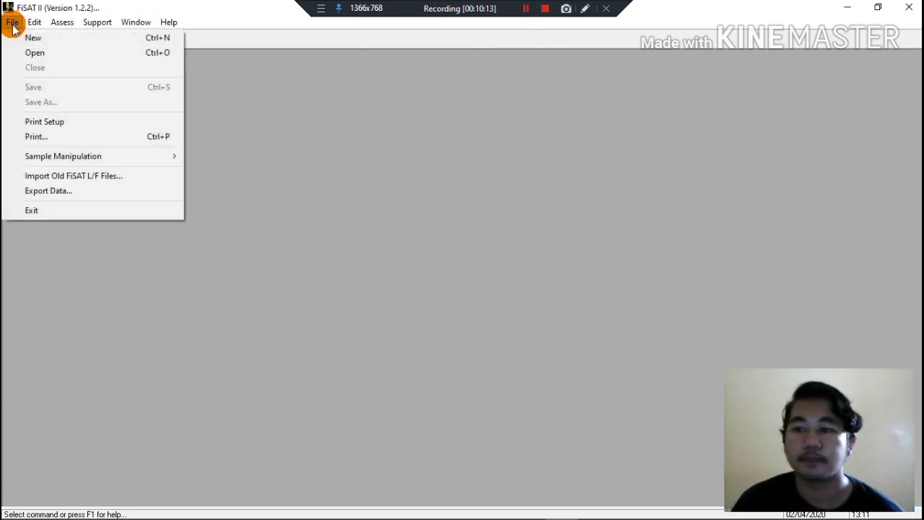
left_click(19, 36)
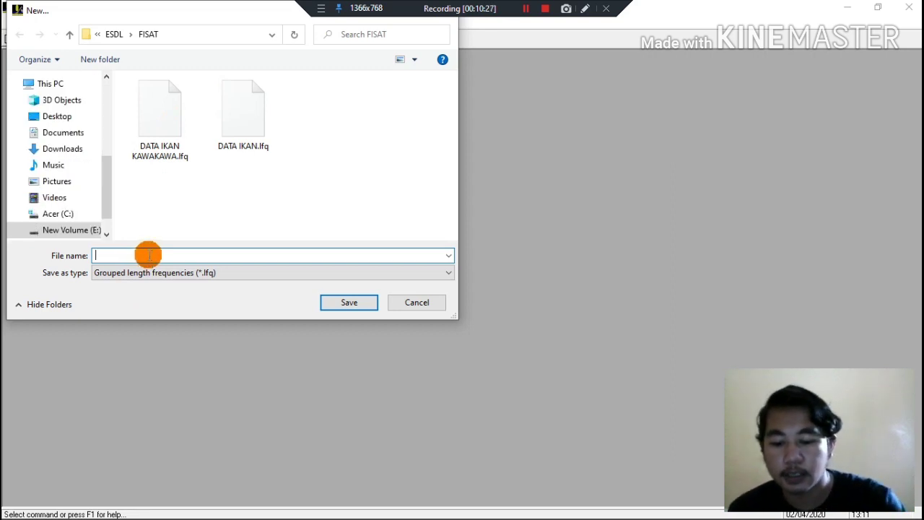
type("KAWAKAWA")
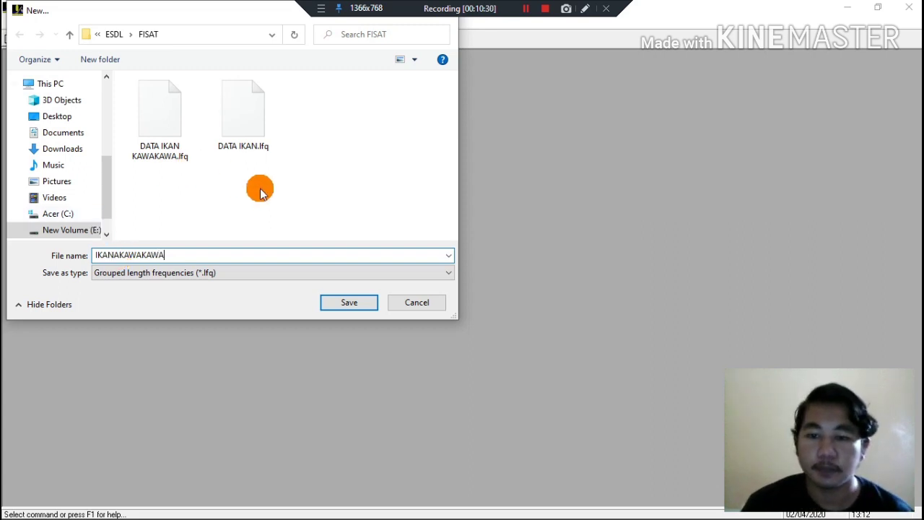
left_click(330, 303)
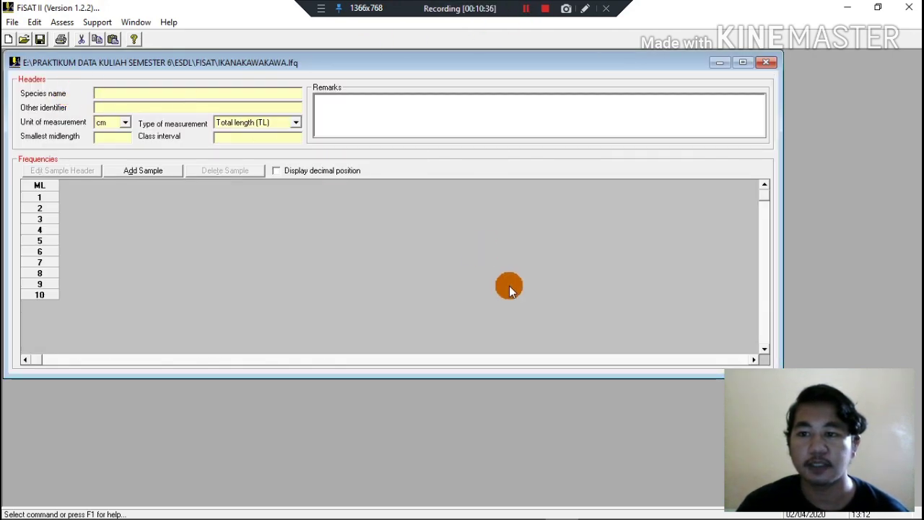
Enter Euthynnus Affinis as the species name and Kawakawa as the other identifier.
left_click(164, 92)
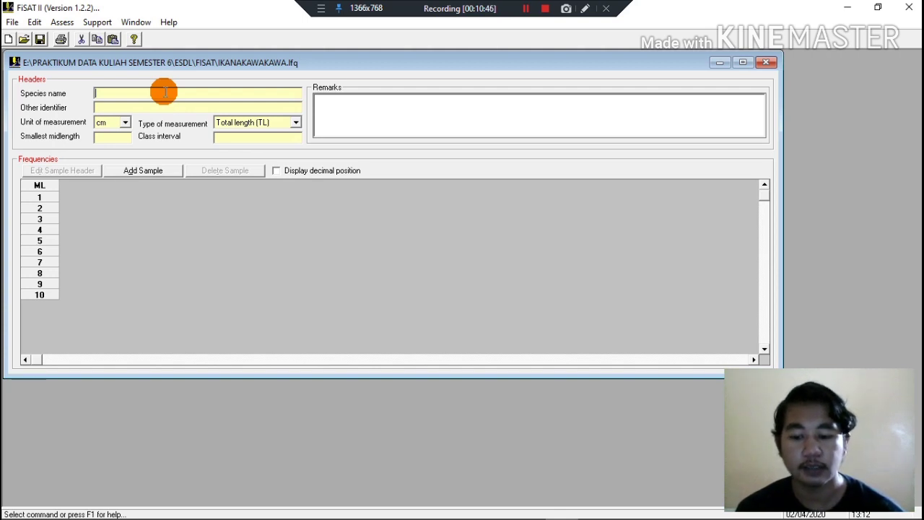
type("Euthynnus Affinis")
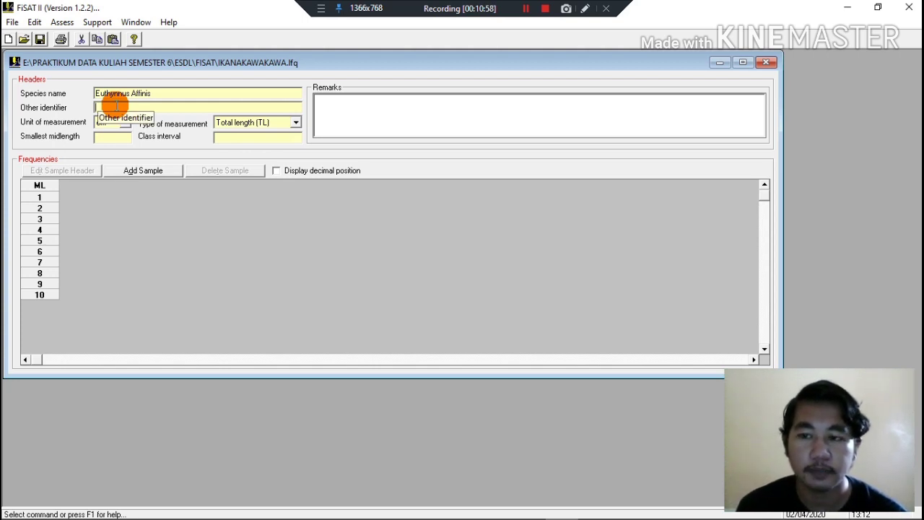
type("A")
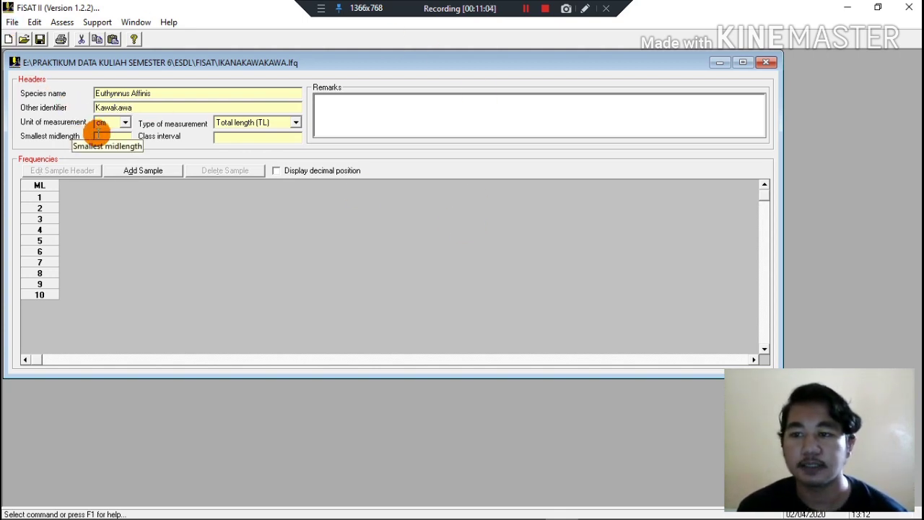
Look up the minimum length in the Excel workbook and set the smallest midlength to 29 in FiSAT II.
left_click(101, 136)
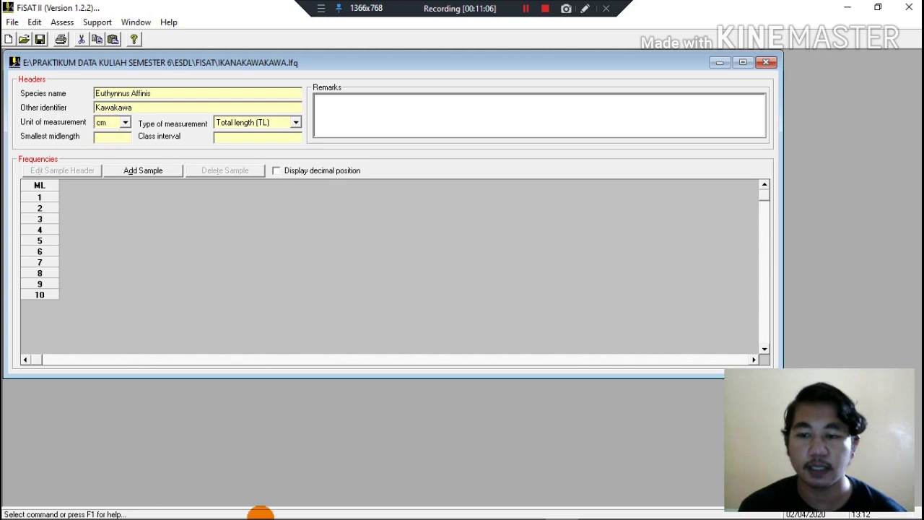
mouse_move(264, 509)
left_click(363, 505)
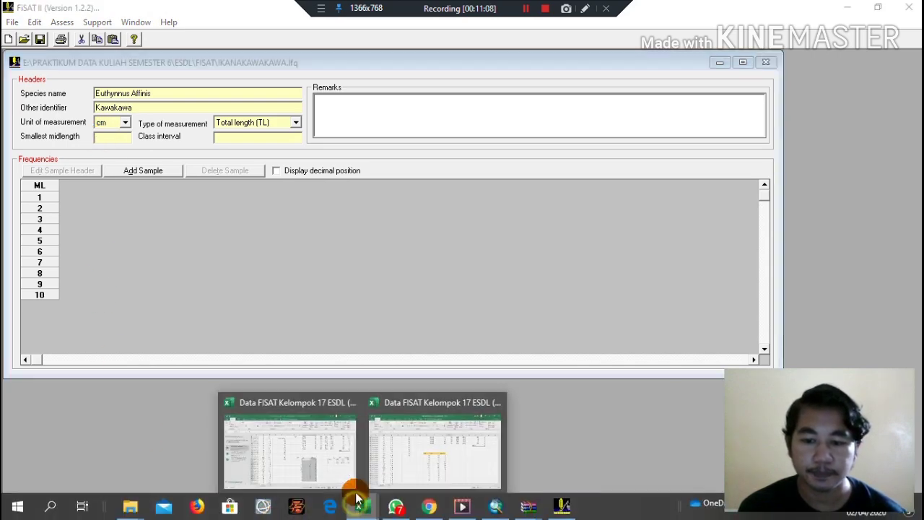
left_click(388, 449)
scroll(409, 264, "up", 3)
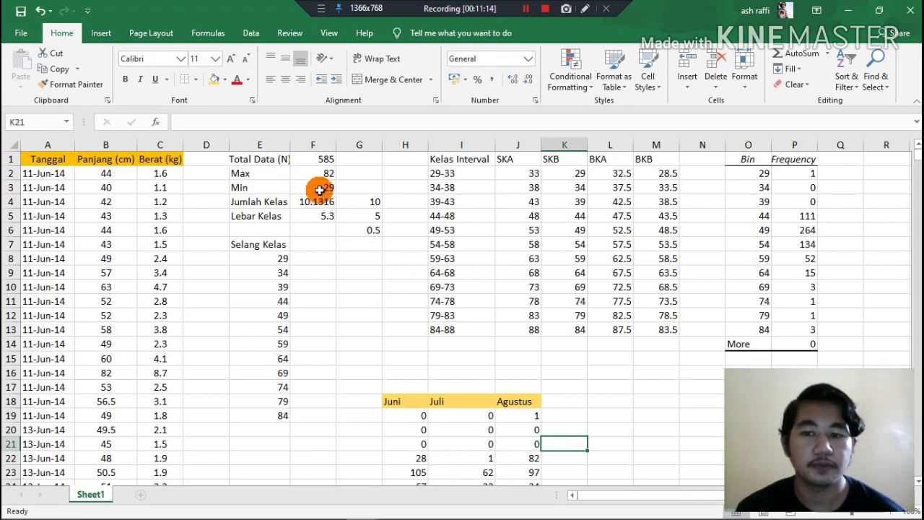
mouse_move(507, 516)
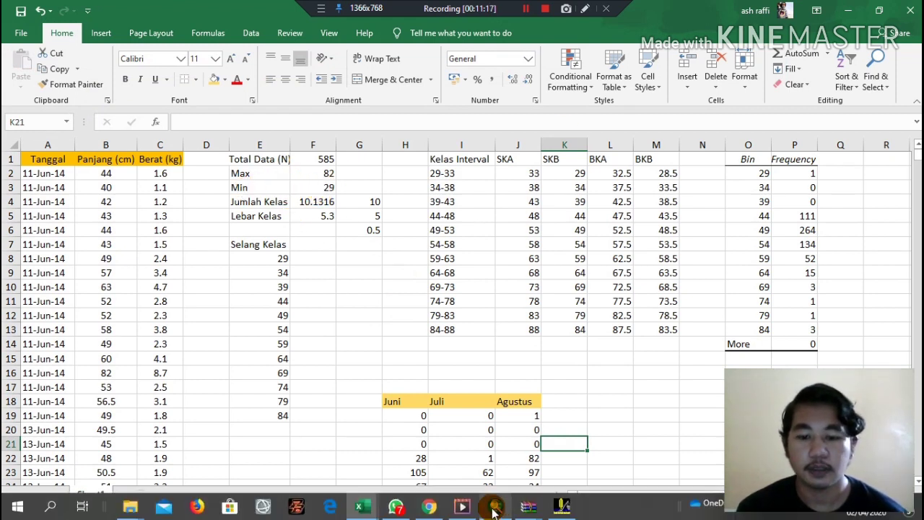
left_click(562, 506)
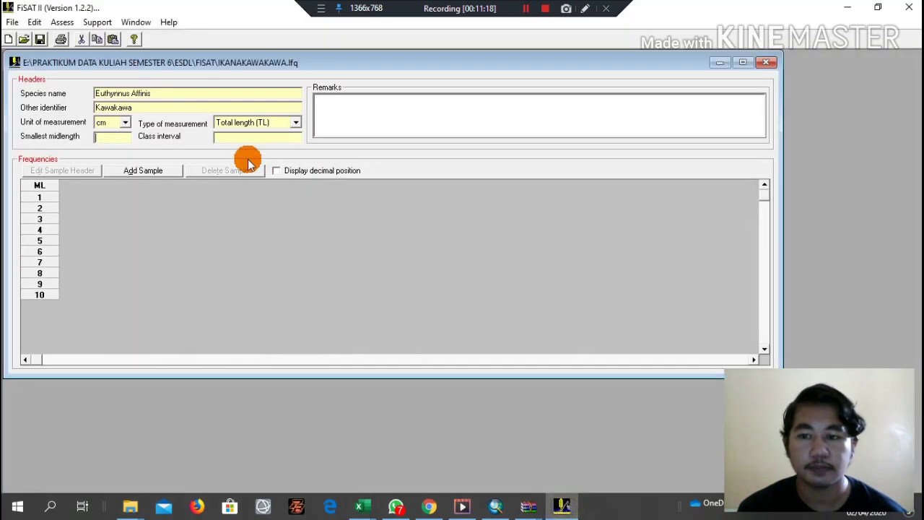
left_click(103, 138)
type("29")
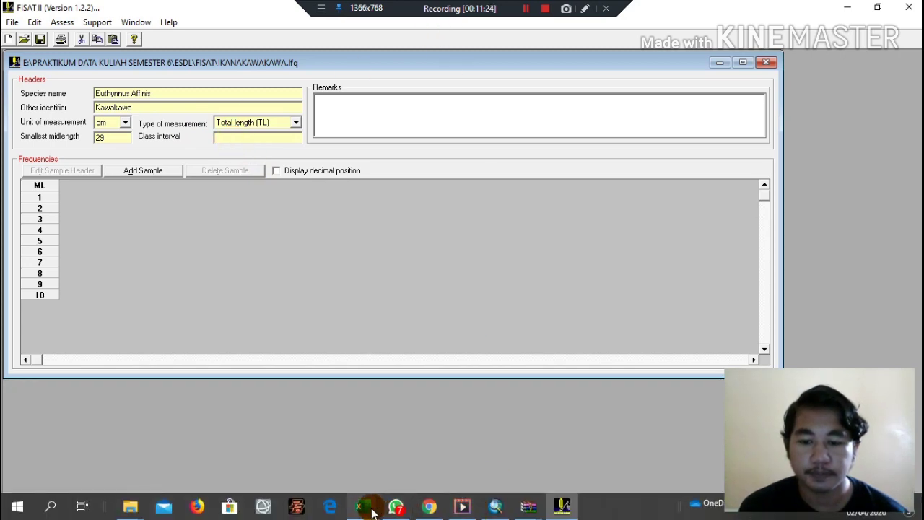
Check the class width in the Excel workbook and set the class interval to 5 in FiSAT II.
left_click(363, 506)
left_click(431, 477)
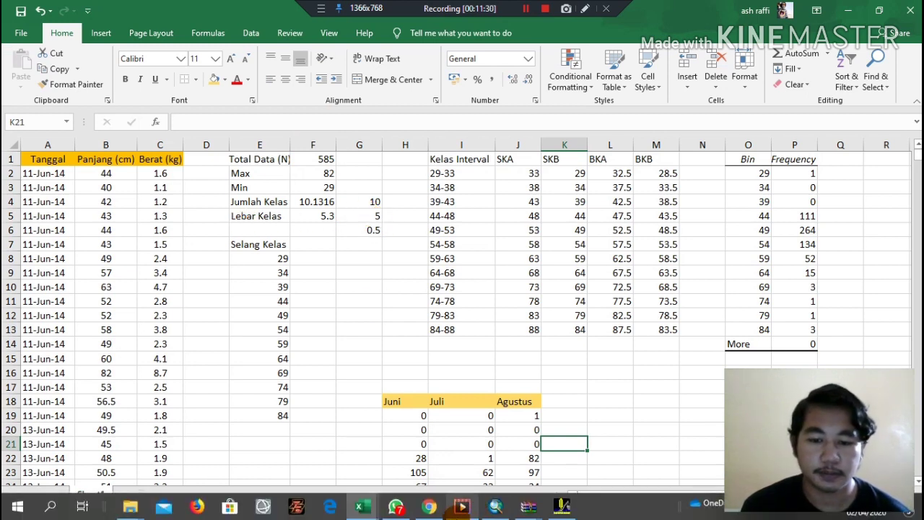
left_click(535, 507)
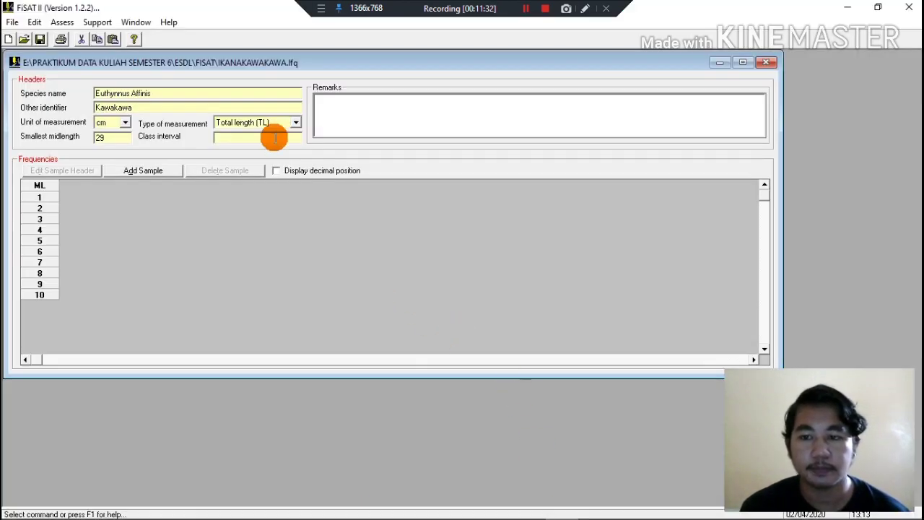
type("5")
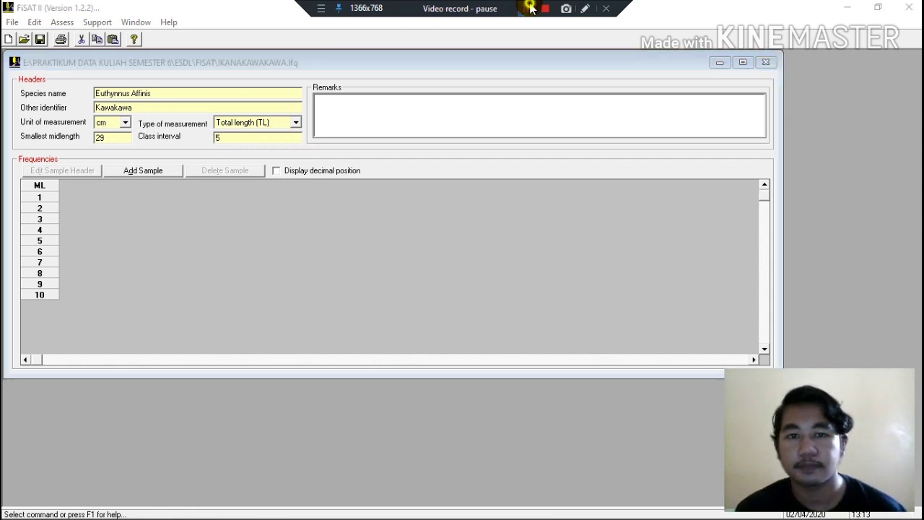
Add the first sample with sampling day 11, month 6 and year 2014, dismissing the tip about adding rows.
left_click(145, 171)
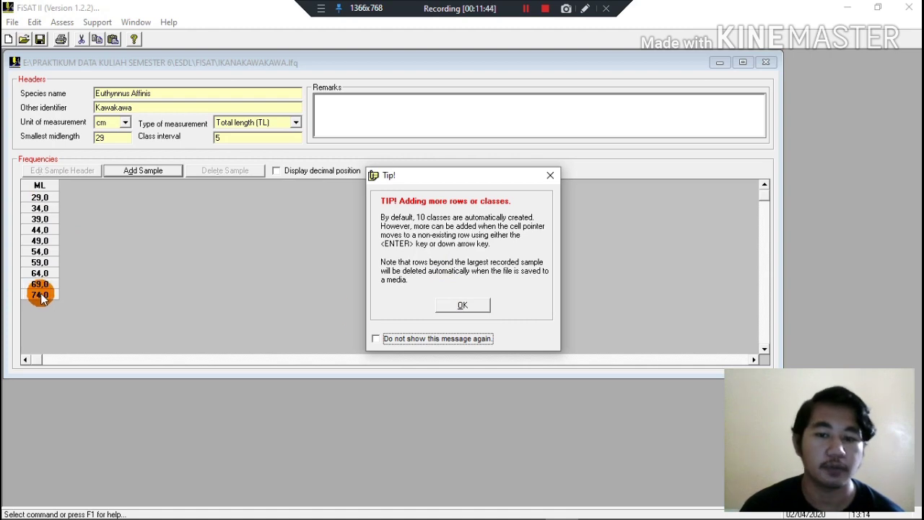
left_click(463, 306)
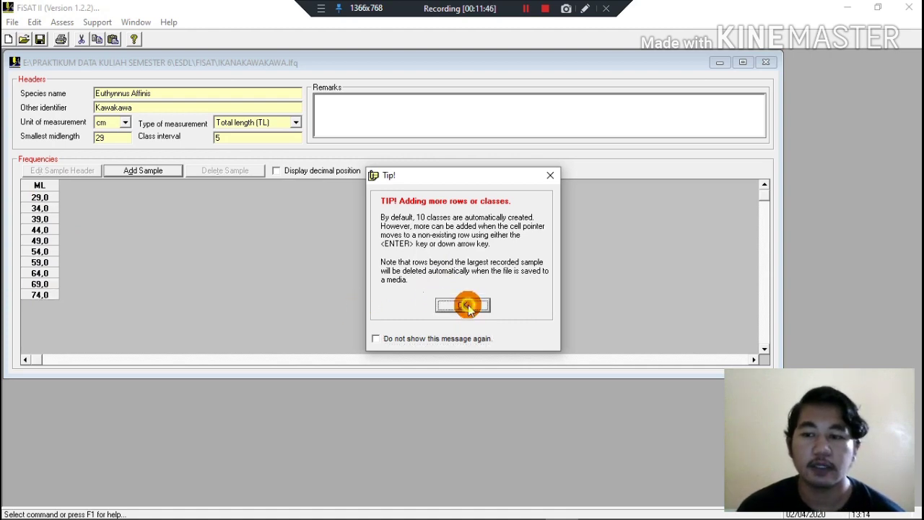
left_click(136, 170)
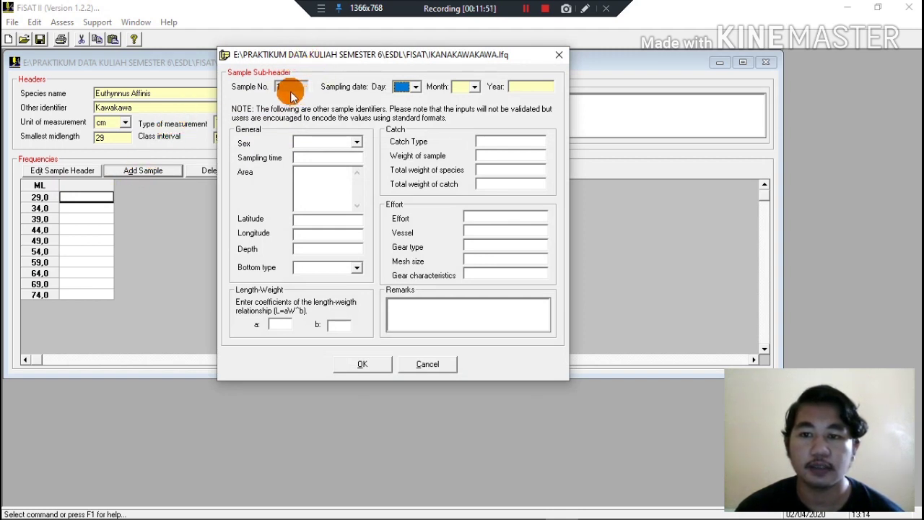
left_click(417, 87)
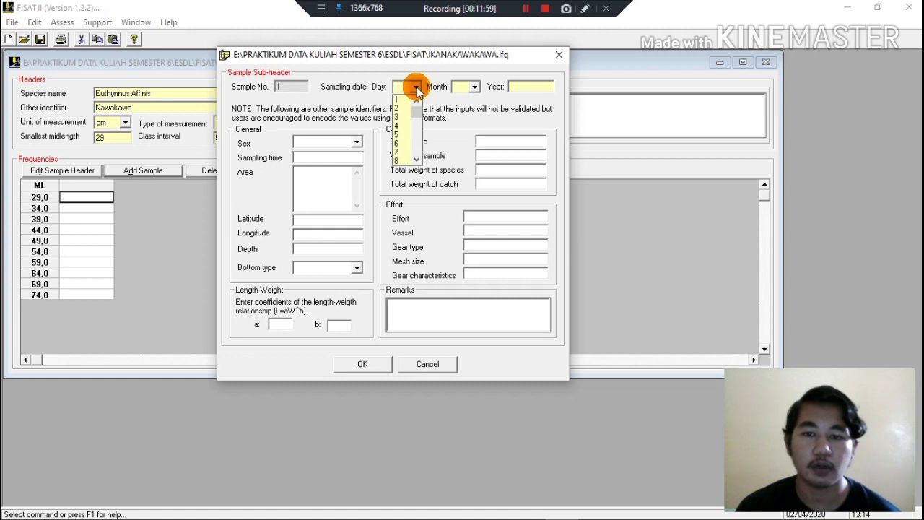
left_click(417, 160)
left_click(417, 160)
left_click(416, 160)
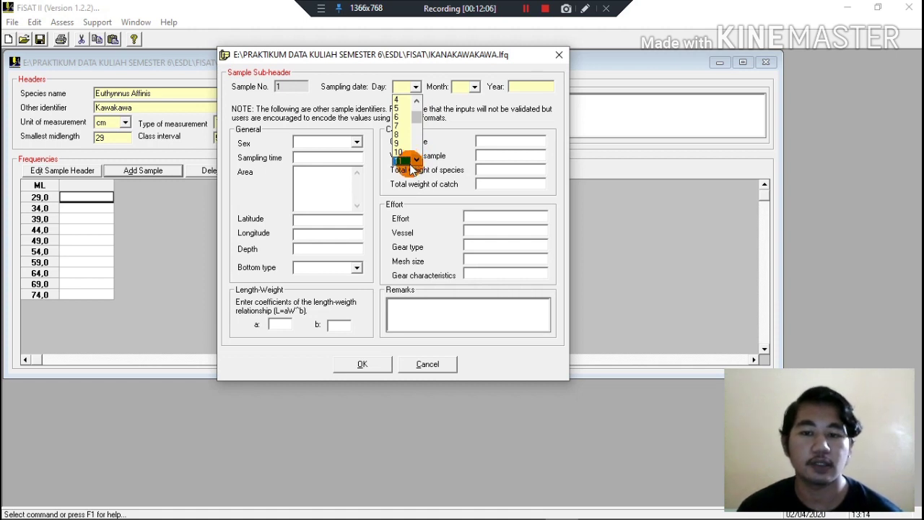
left_click(403, 161)
left_click(474, 87)
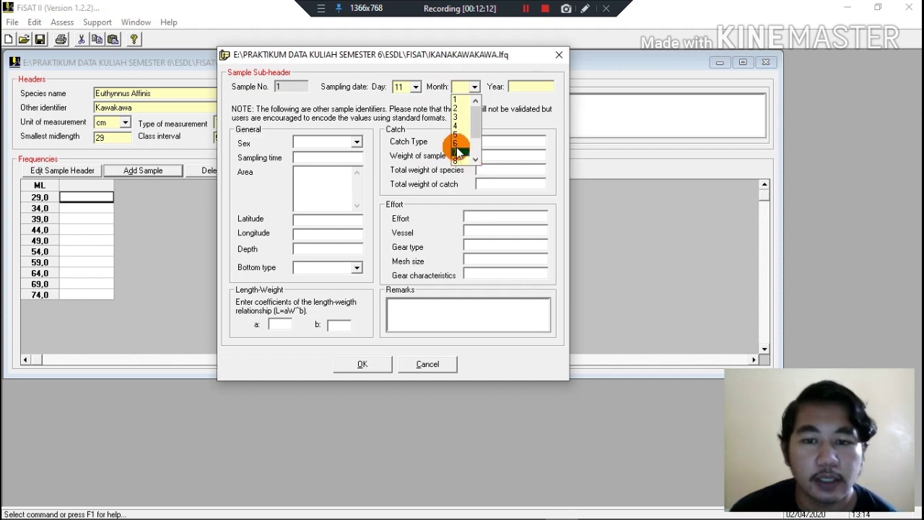
left_click(457, 143)
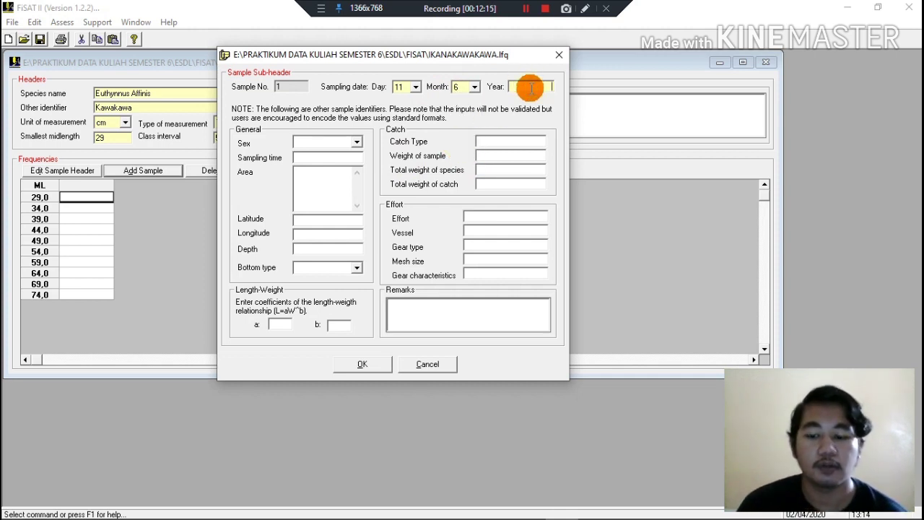
left_click(531, 87)
type("201")
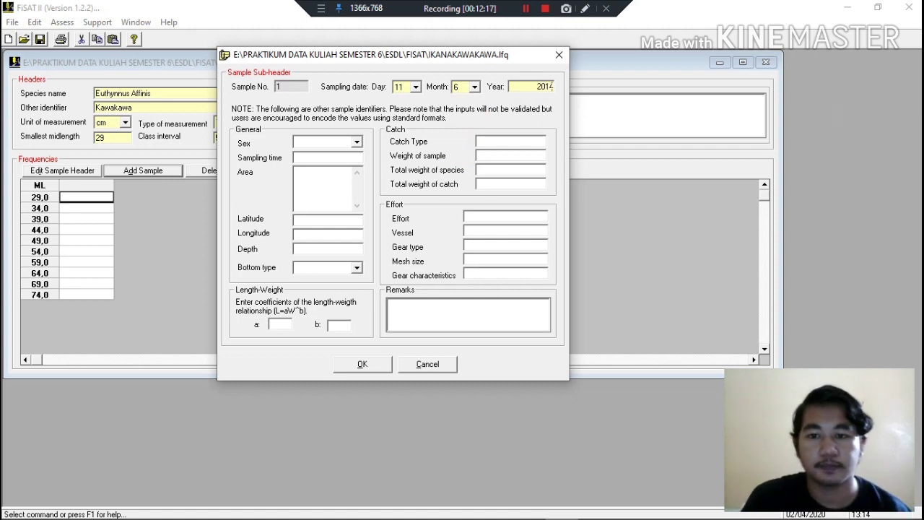
type("4")
left_click(362, 364)
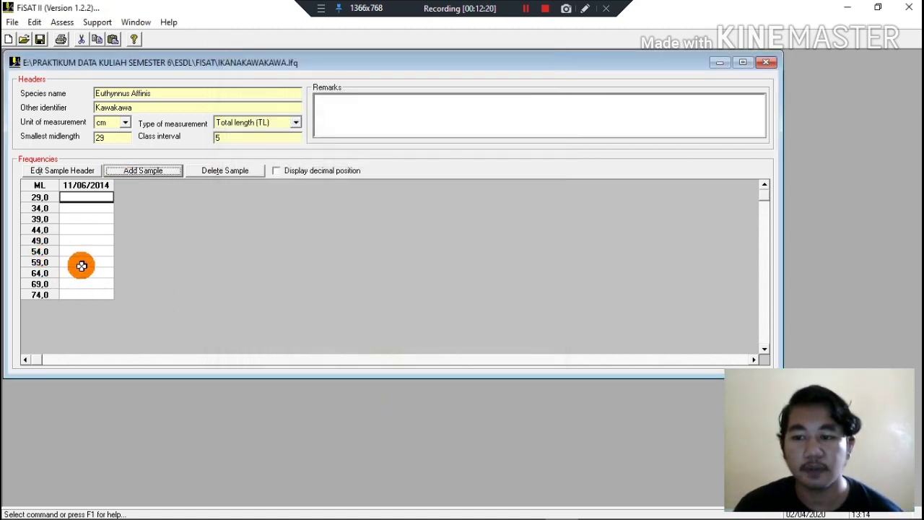
Extend the frequency table below the 74,0 class with two more length classes, 79,0 and 84,0.
left_click(85, 293)
key("Down")
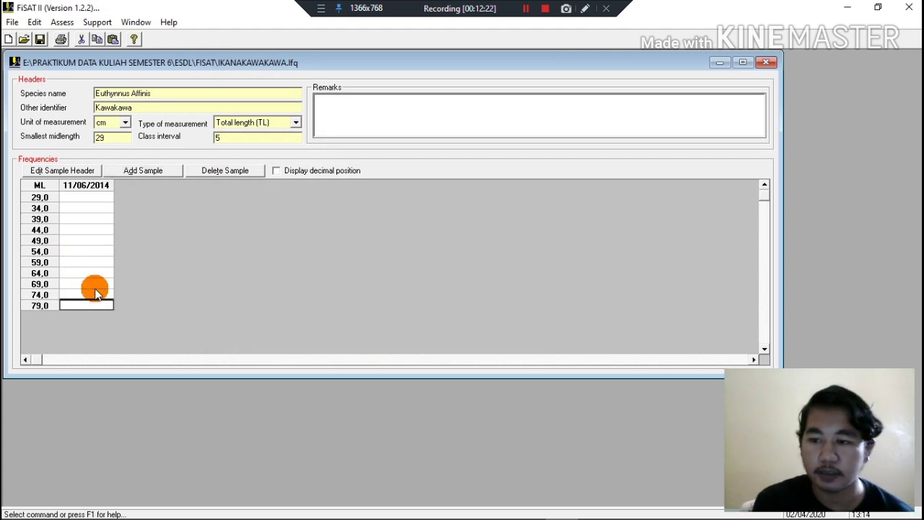
key("Down")
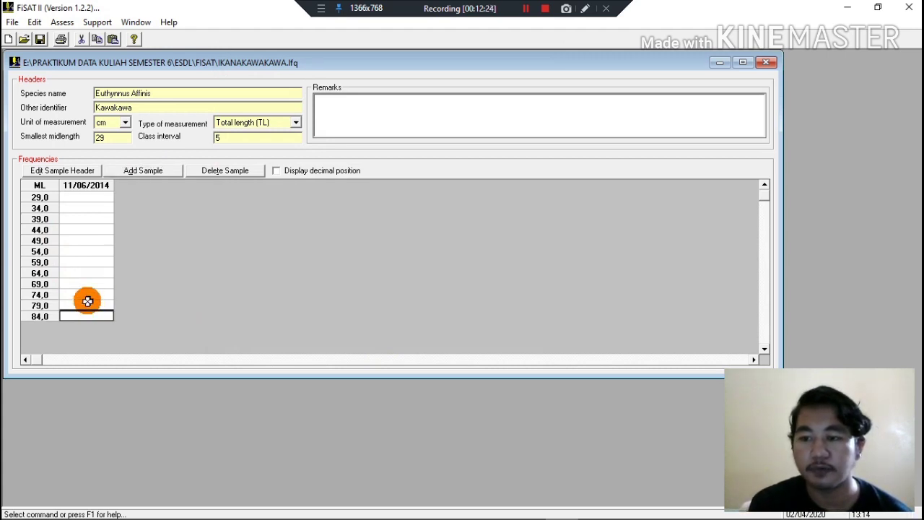
Add a second sample with sampling day 4, month 7 and year 2014.
left_click(153, 172)
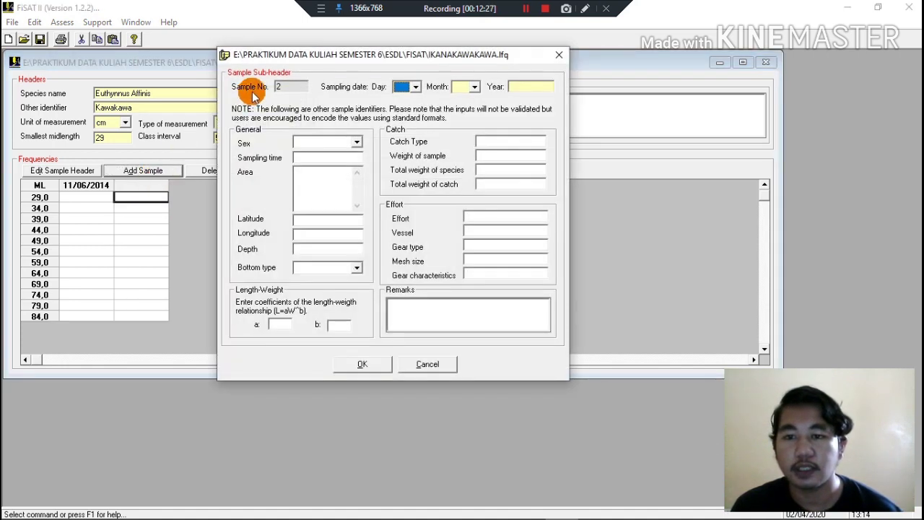
left_click(415, 87)
left_click(398, 125)
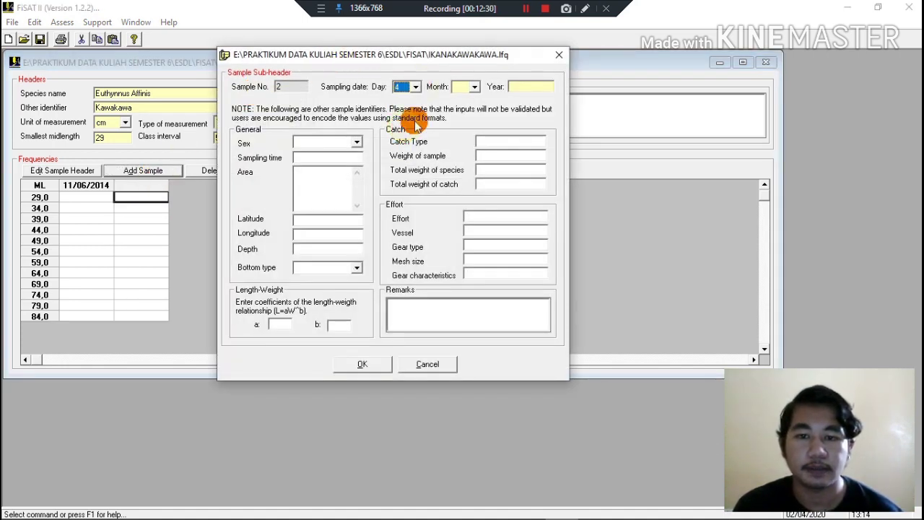
left_click(474, 86)
left_click(456, 152)
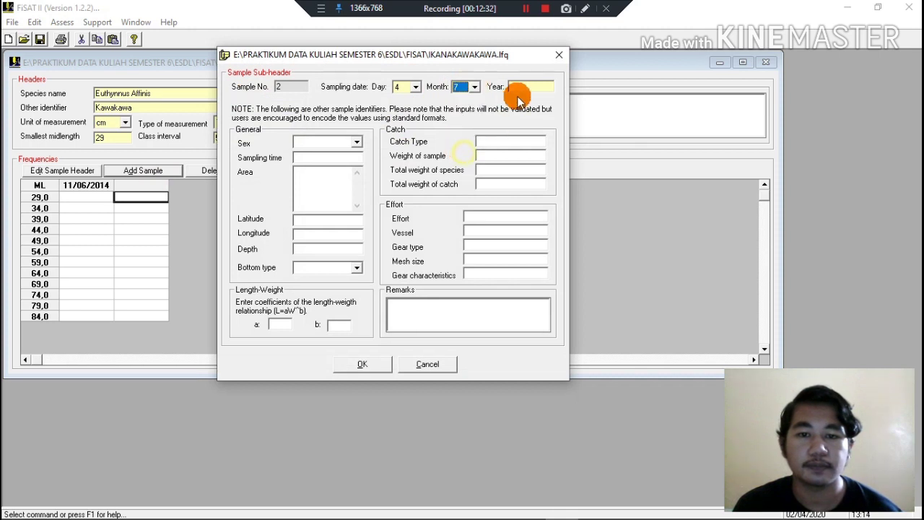
left_click(521, 87)
type("2014")
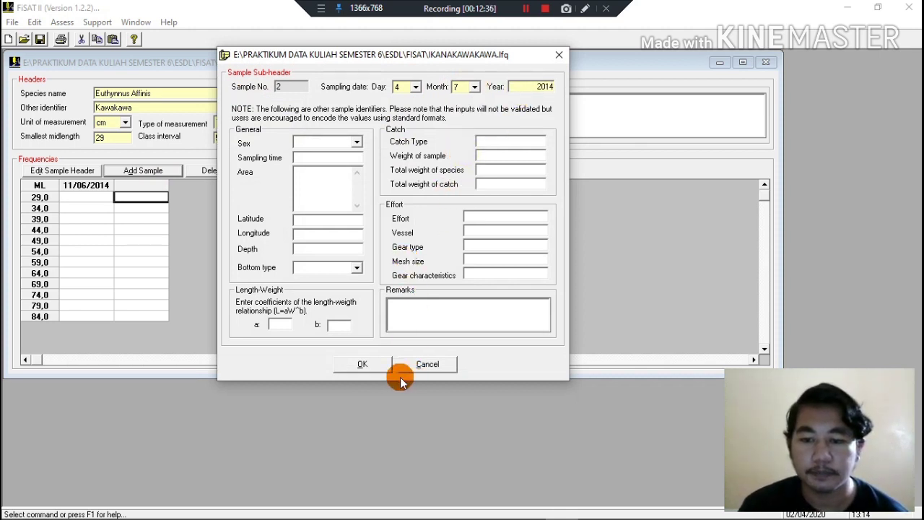
left_click(384, 369)
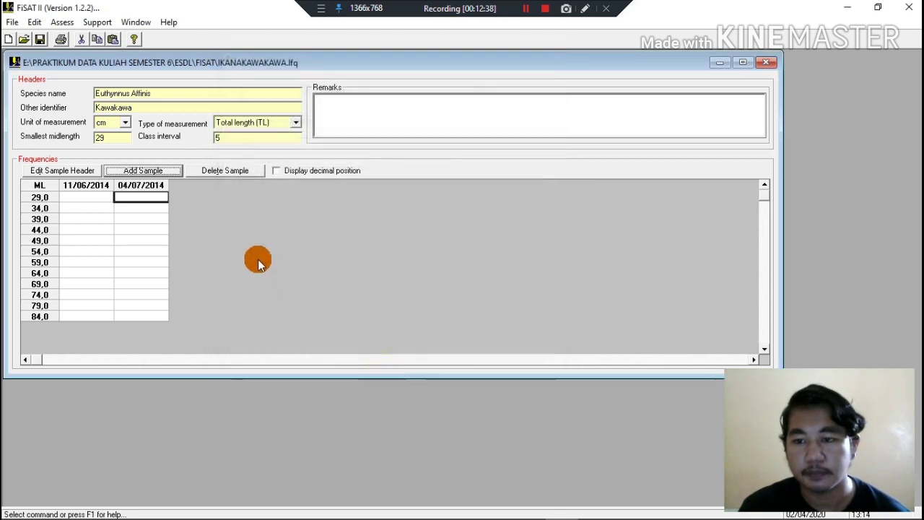
Add a third sample with sampling day 11, month 8 and year 2014.
left_click(156, 173)
left_click(416, 87)
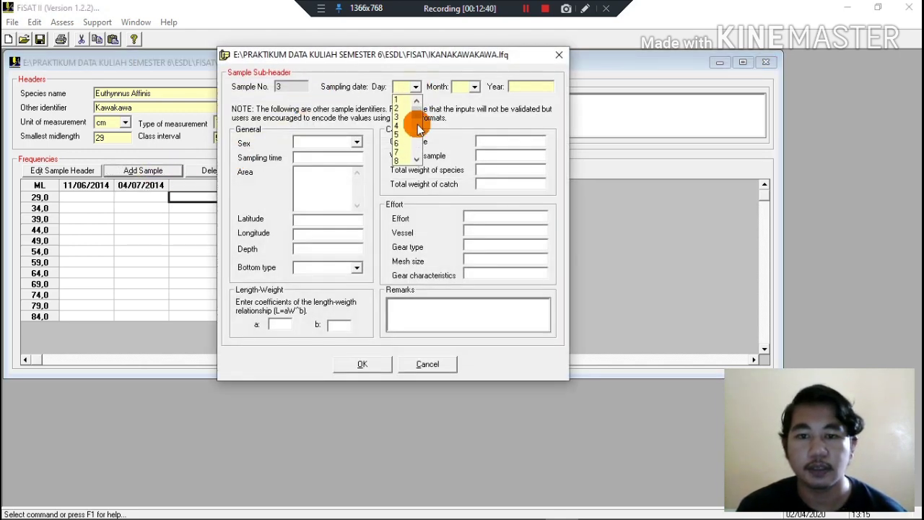
left_click(416, 159)
left_click(416, 160)
left_click(416, 160)
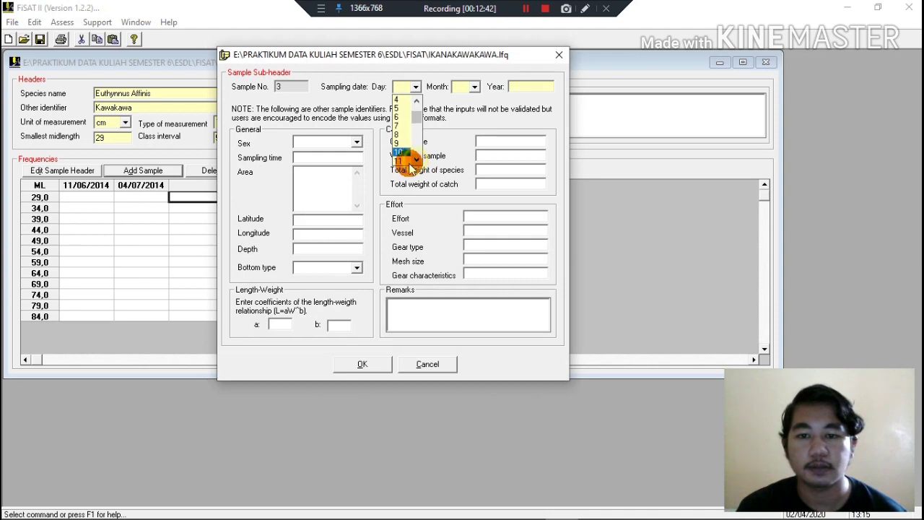
left_click(408, 162)
left_click(471, 86)
left_click(460, 155)
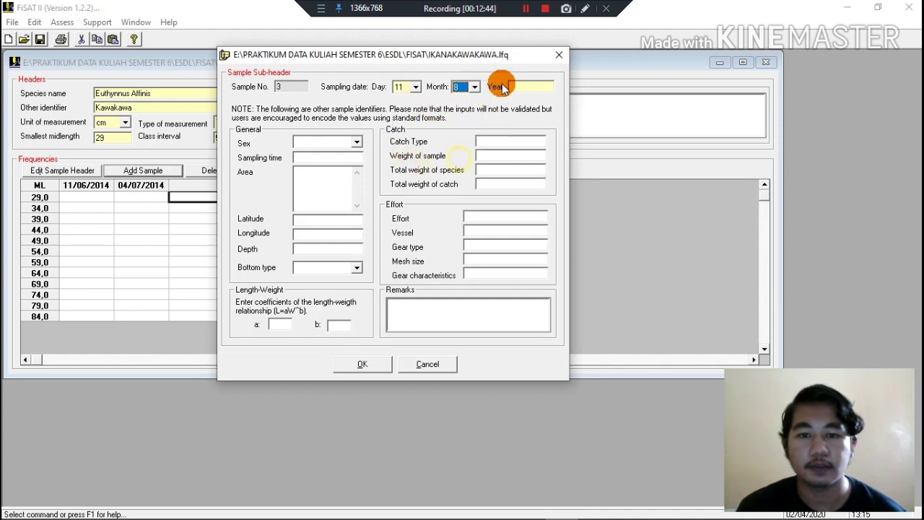
left_click(503, 87)
type("2014")
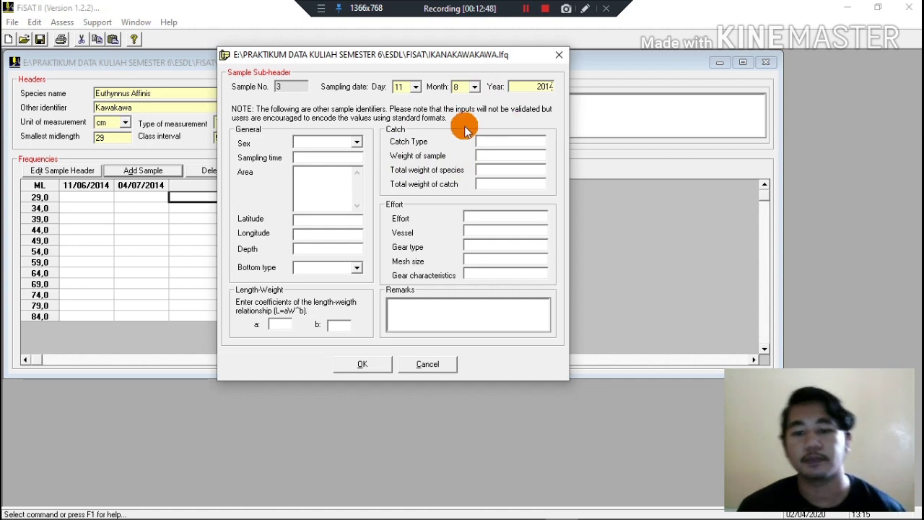
left_click(365, 366)
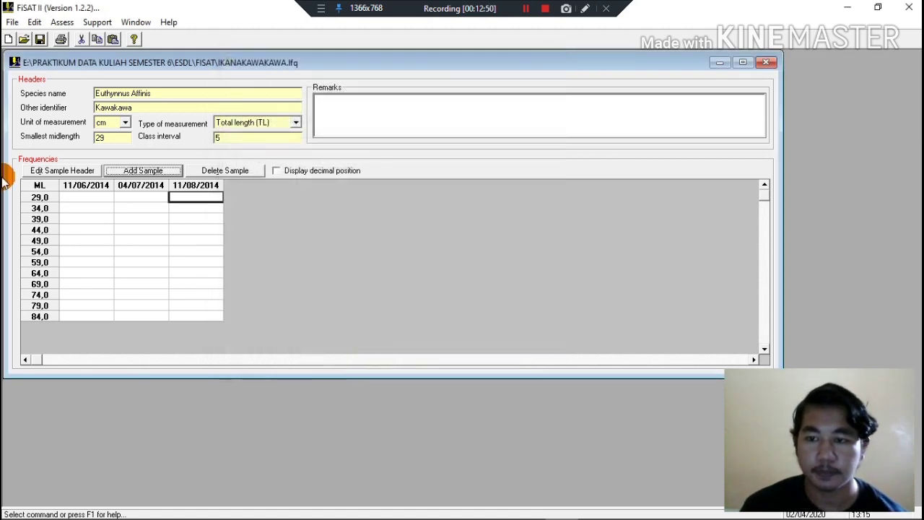
Switch to the Excel workbook, cancel the recovered-file save prompt, and copy the Juni, Juli and Agustus counts in H19:J31.
left_click(102, 198)
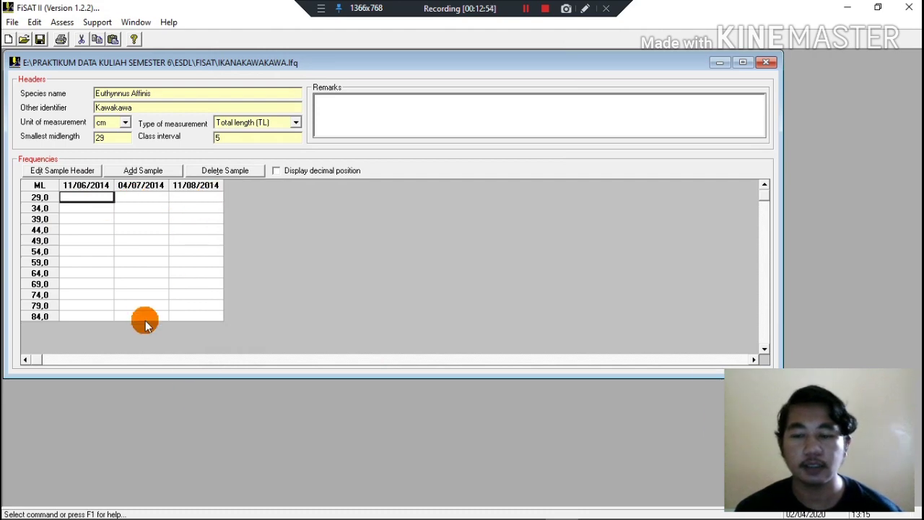
mouse_move(229, 518)
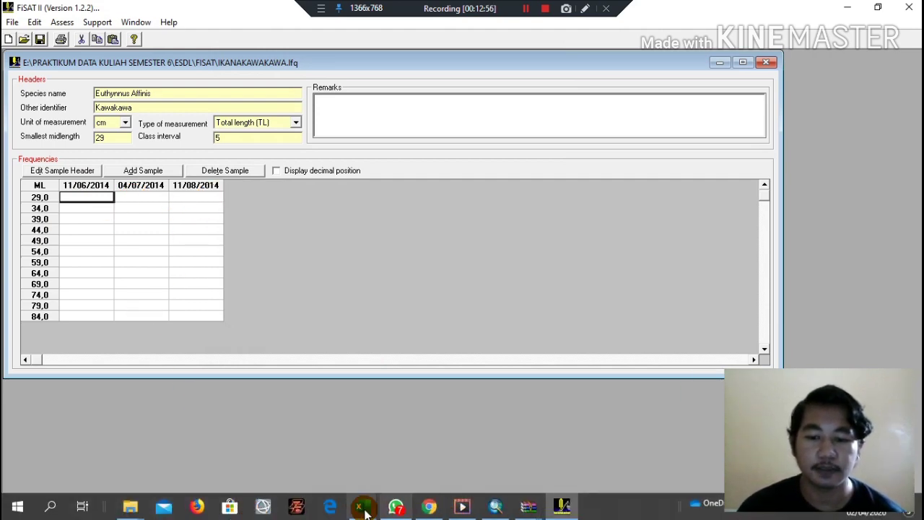
mouse_move(363, 507)
left_click(465, 451)
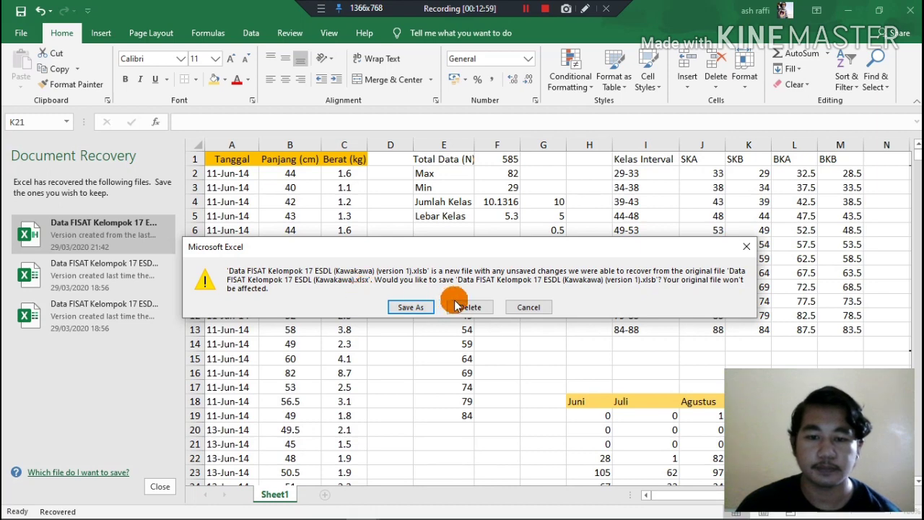
left_click(531, 304)
scroll(538, 358, "down", 3)
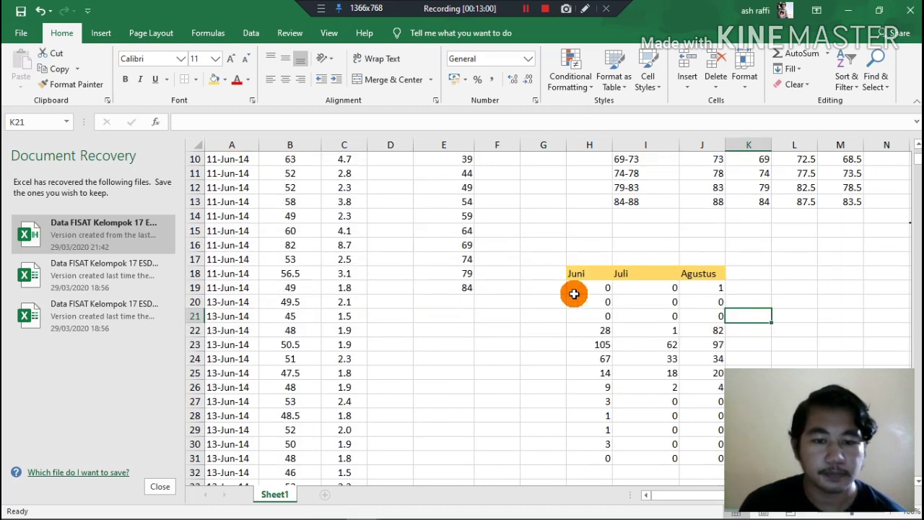
left_click_drag(575, 289, 719, 460)
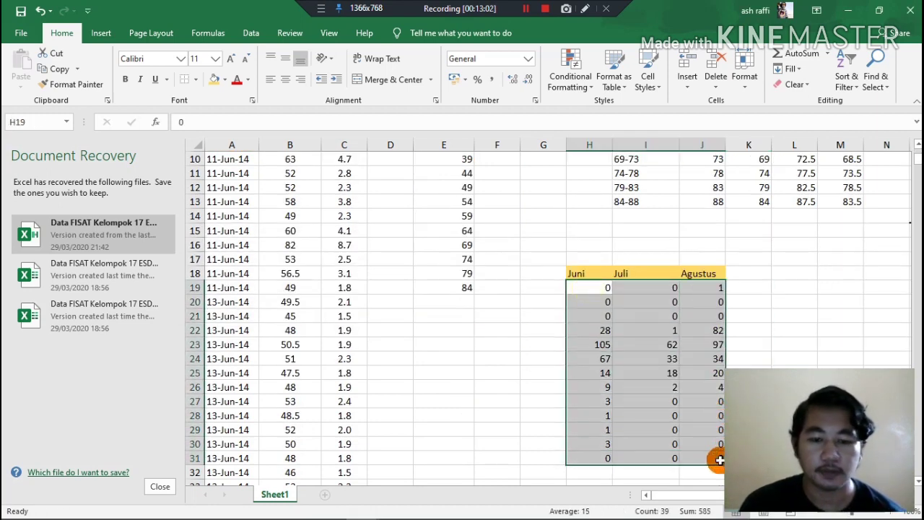
key("ctrl+c")
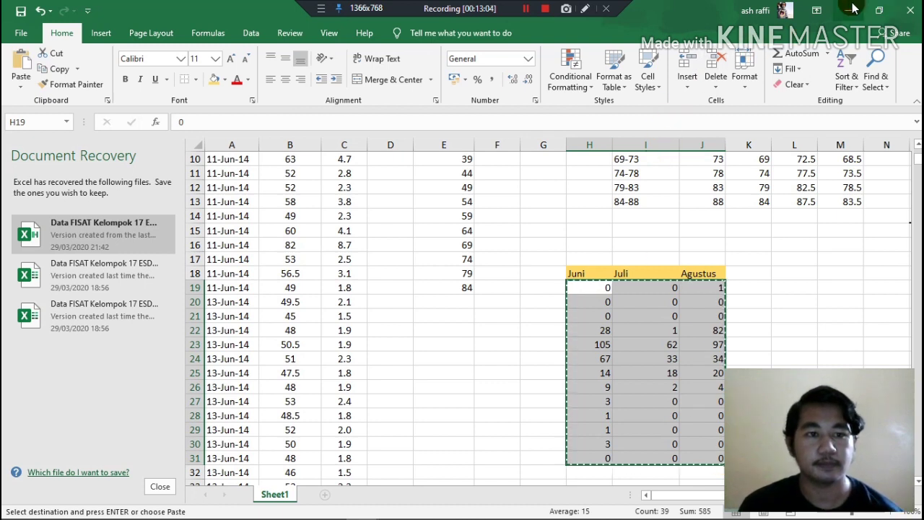
Return to FiSAT II, paste the counts starting at class 29,0 of the 11/06/2014 sample, and save the file.
key("alt+Tab")
key("ctrl+v")
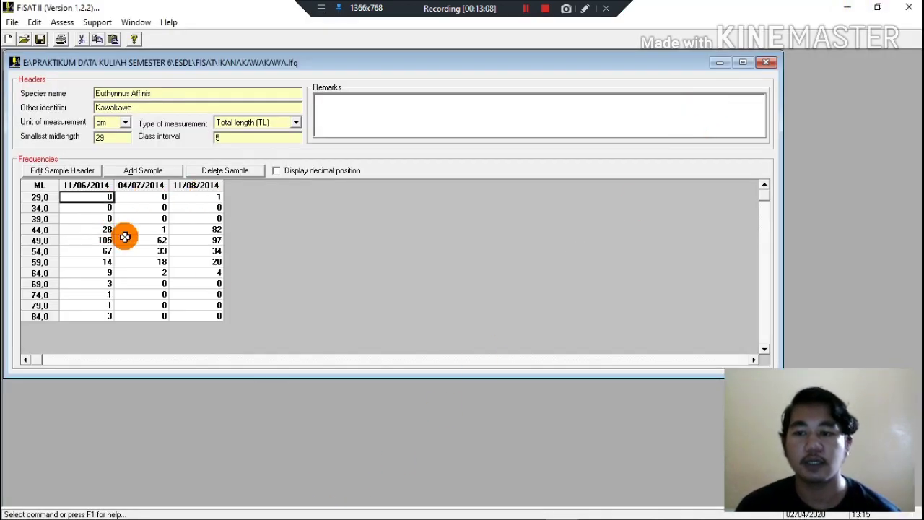
left_click(39, 41)
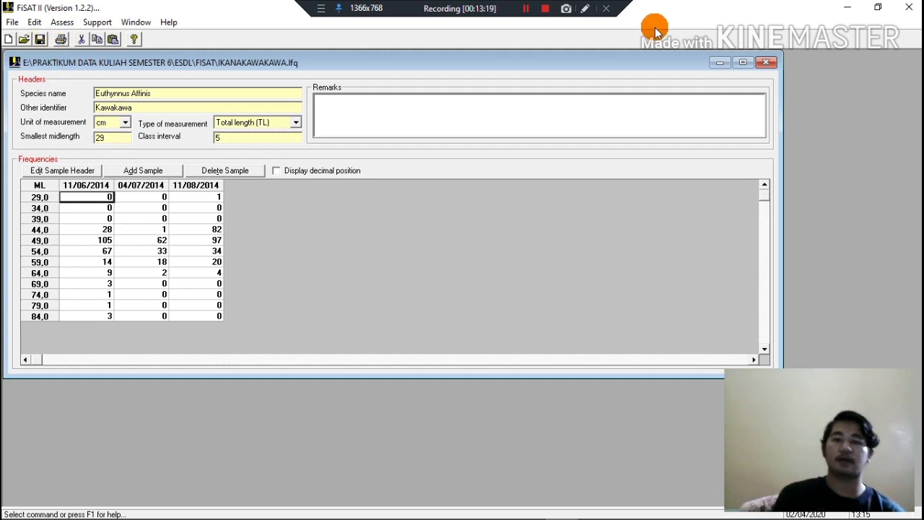
left_click(526, 9)
left_click(526, 9)
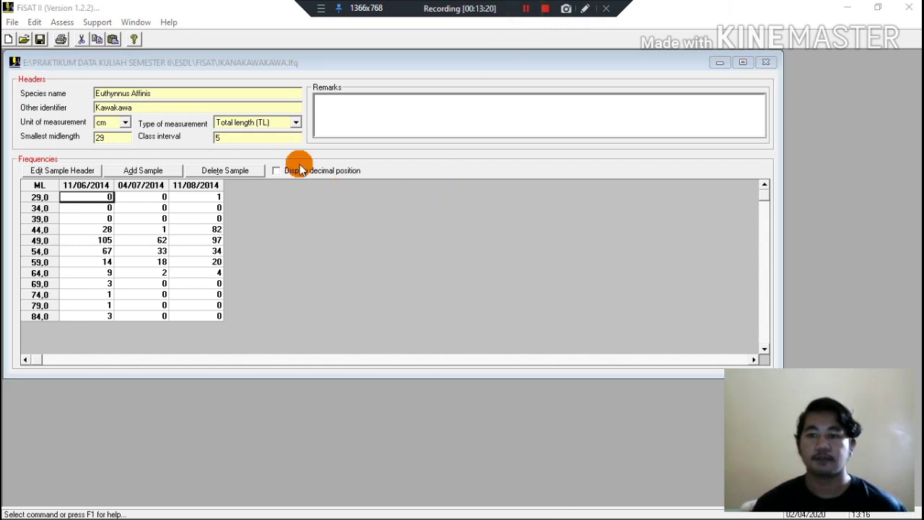
Open the ELEFAN I direct fit for the Euthynnus Affinis length-frequency file and show its Response Surface parameters.
left_click(63, 22)
mouse_move(79, 36)
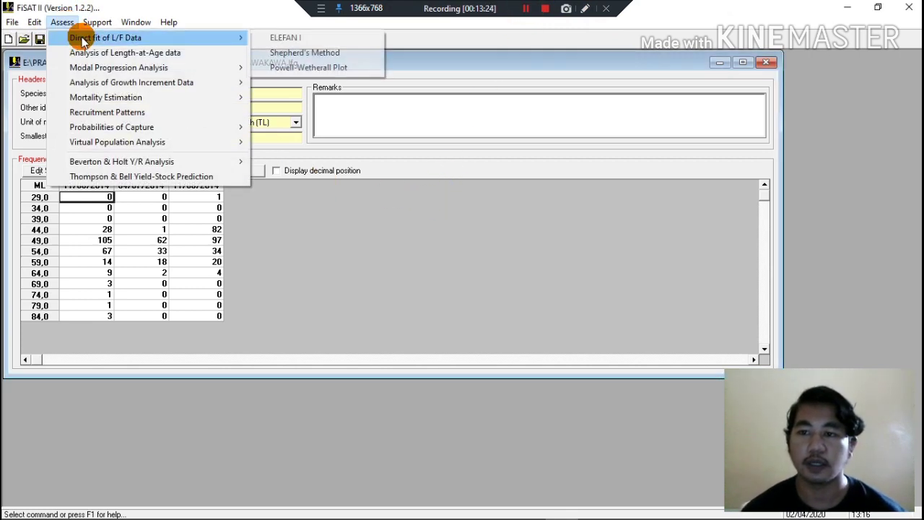
left_click(281, 36)
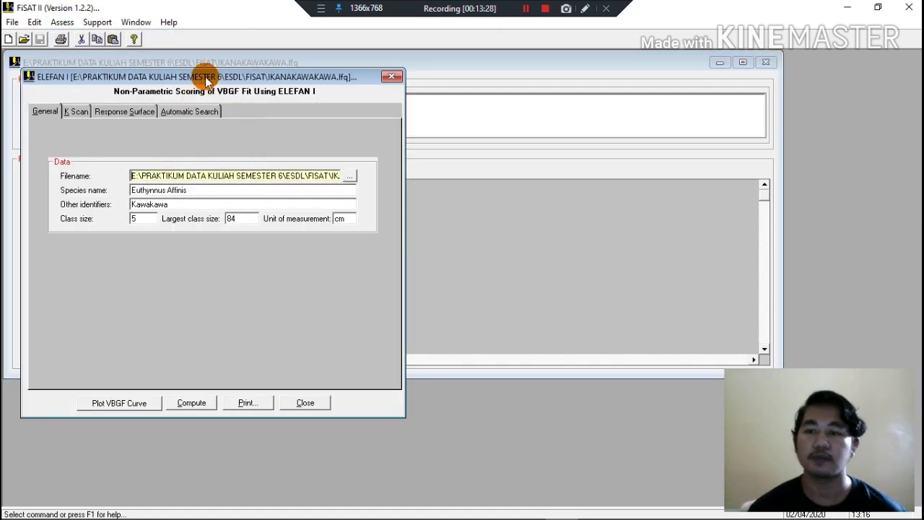
left_click_drag(208, 76, 299, 85)
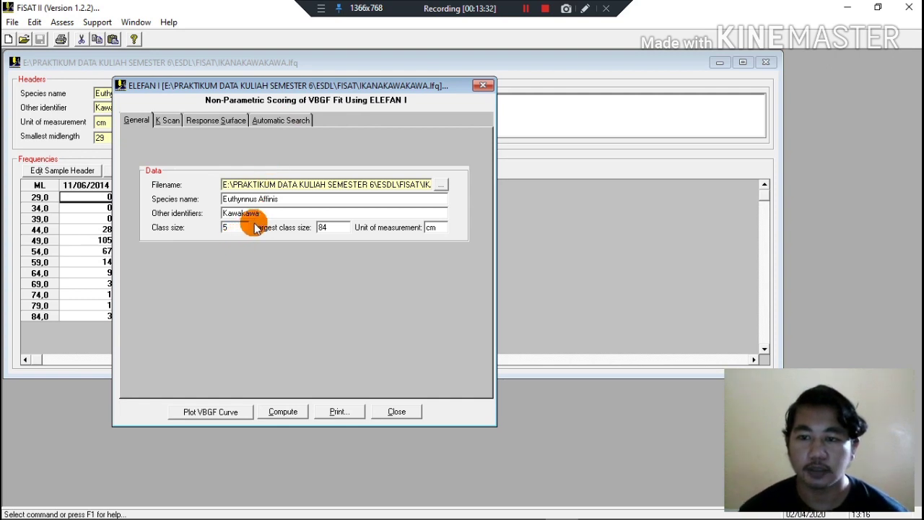
left_click(218, 121)
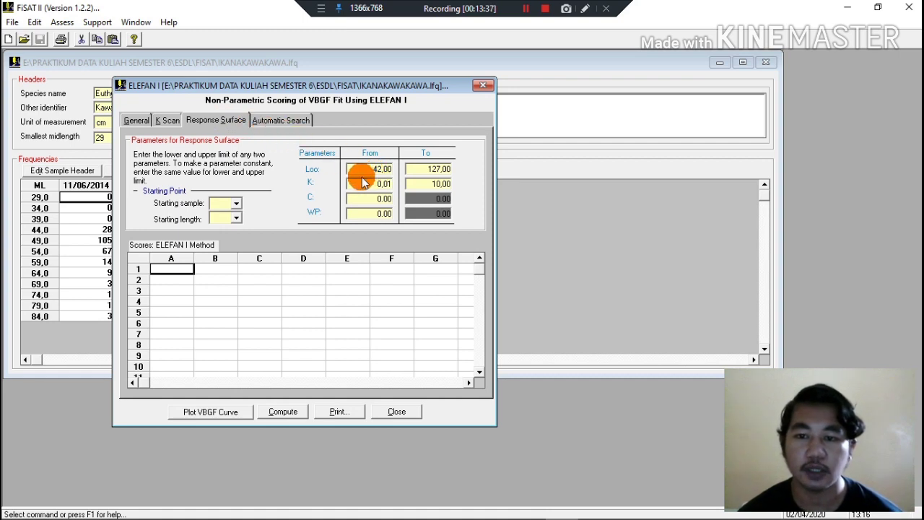
Consult the published L∞ values in the WhatsApp table image and set the lower Loo limit to 55,1.
left_click_drag(371, 169, 390, 169)
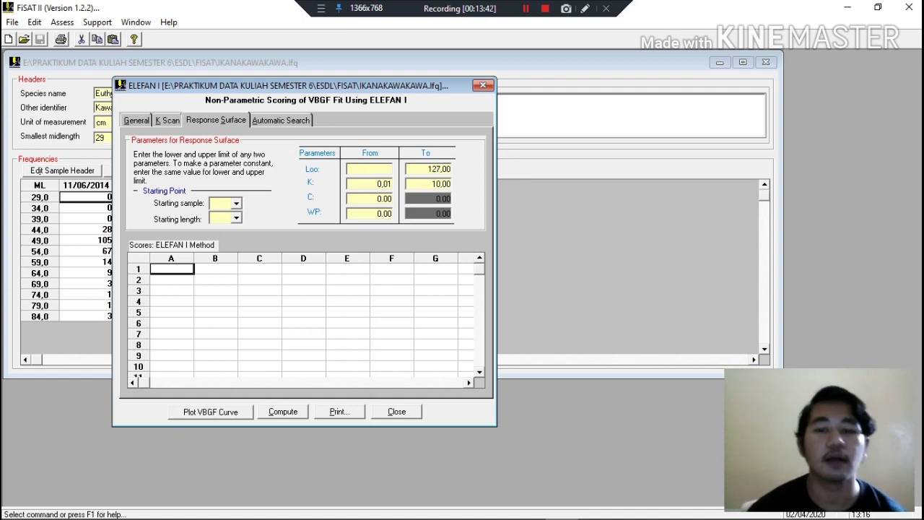
mouse_move(549, 511)
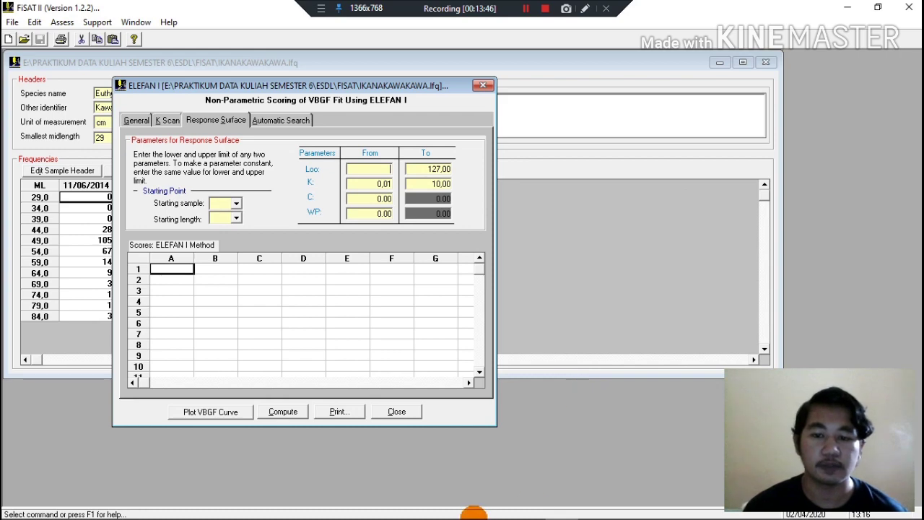
mouse_move(462, 514)
left_click(372, 513)
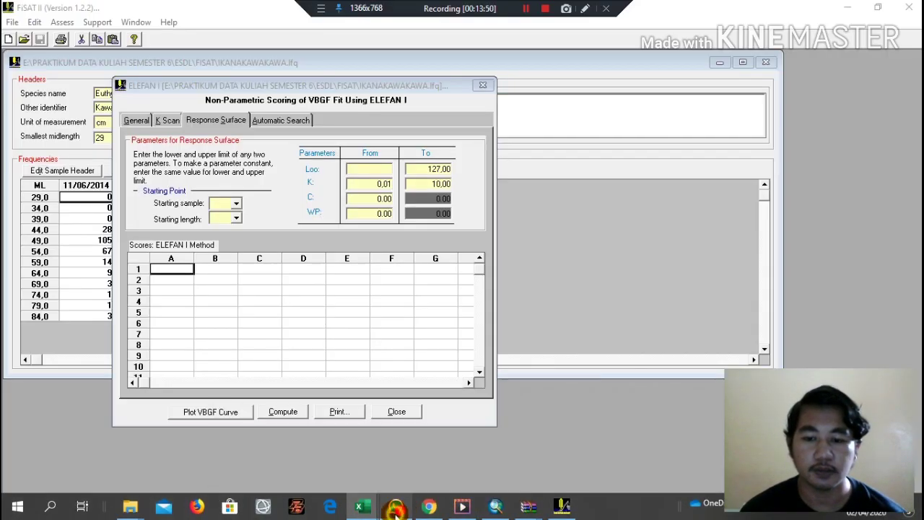
left_click(395, 511)
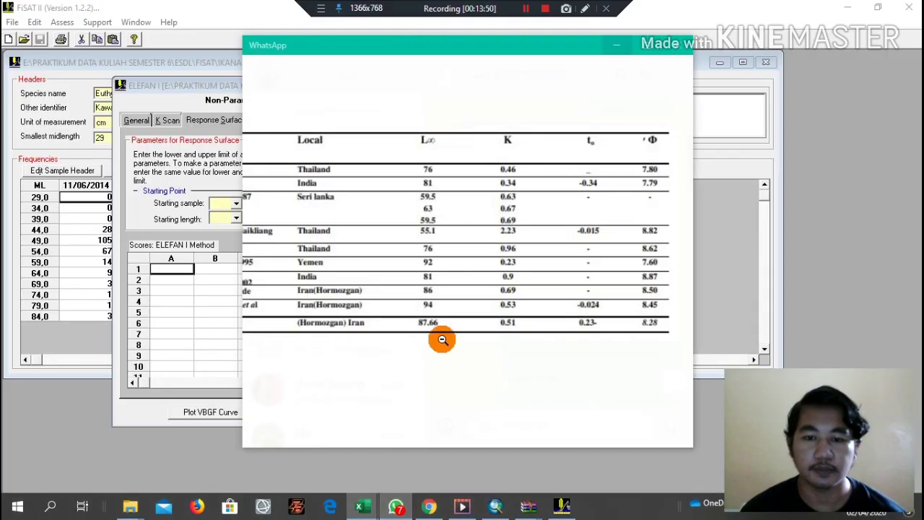
left_click(454, 254)
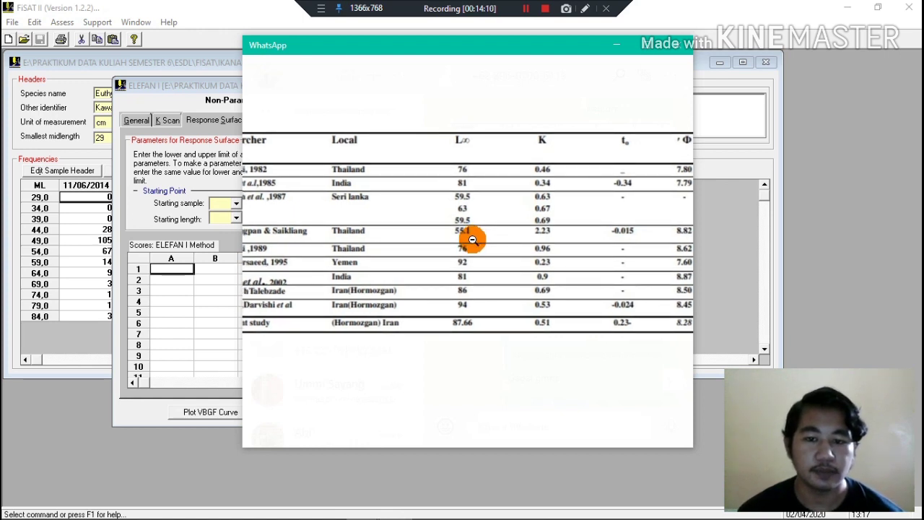
left_click(618, 44)
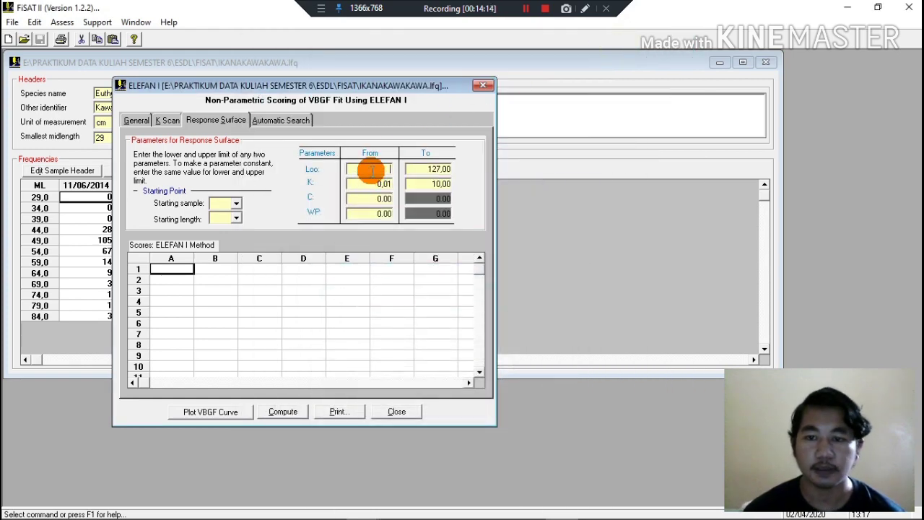
type("55,1")
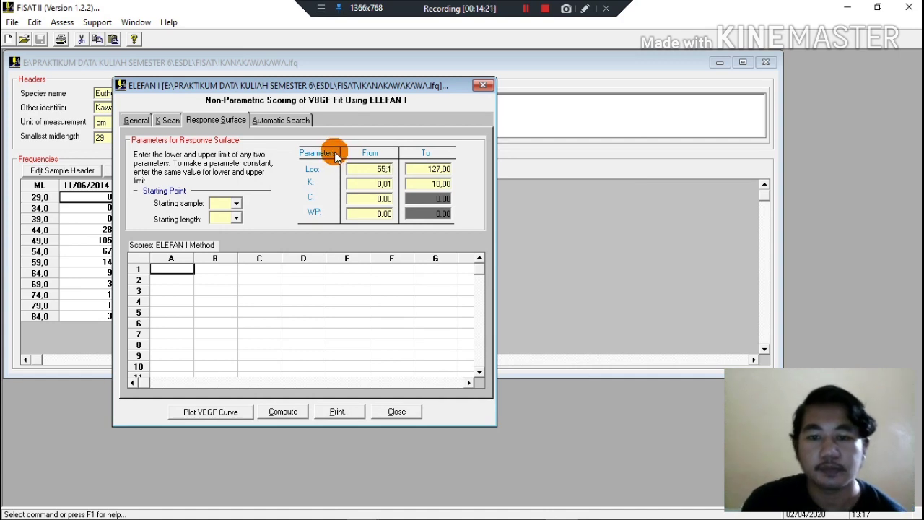
Set the upper Loo limit of the response surface to 94.
left_click_drag(427, 168, 460, 170)
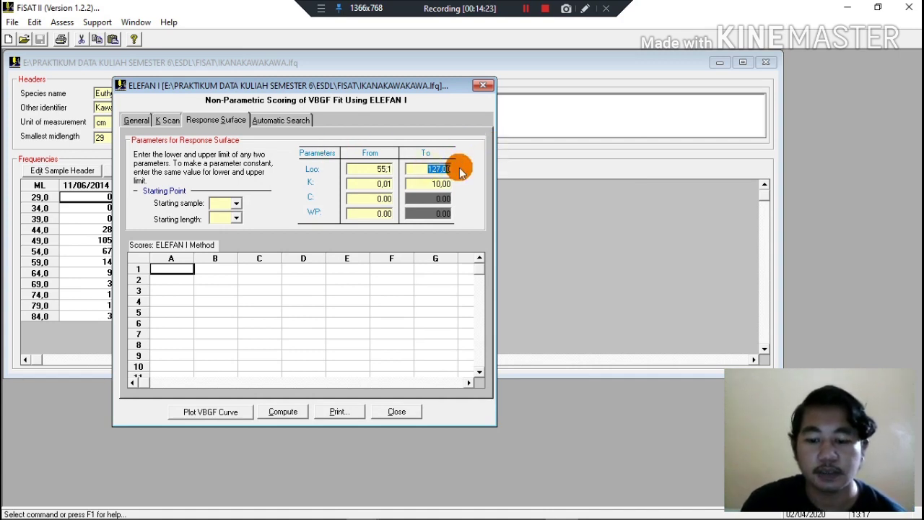
type("9")
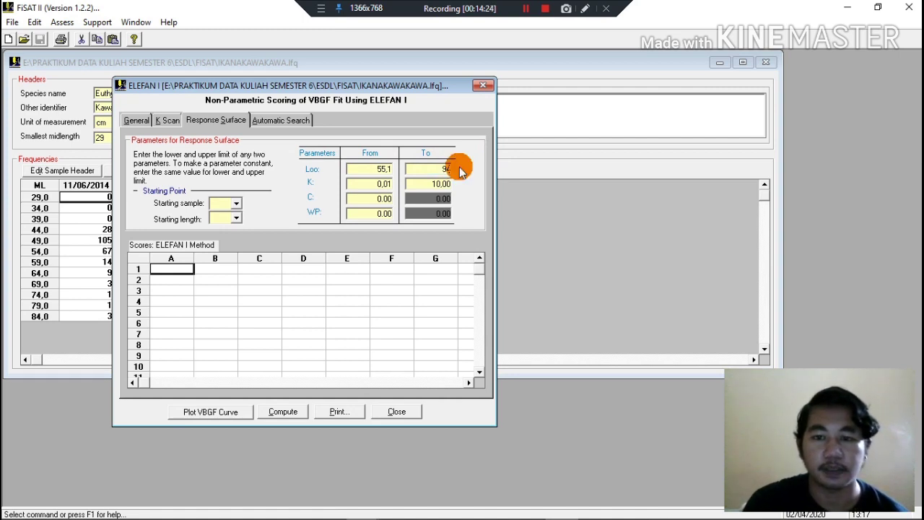
type("4")
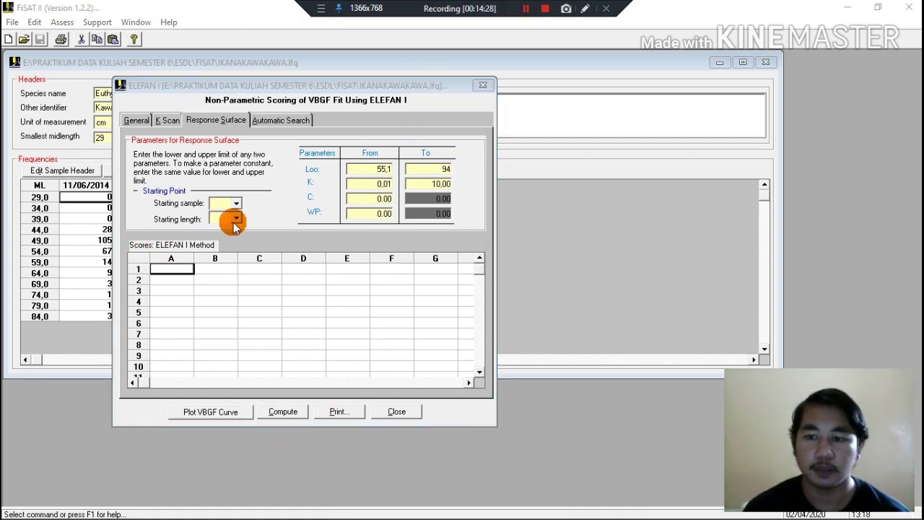
Set the starting point to sample 1 and length 49,00, and compute the ELEFAN I response surface scores.
left_click(236, 204)
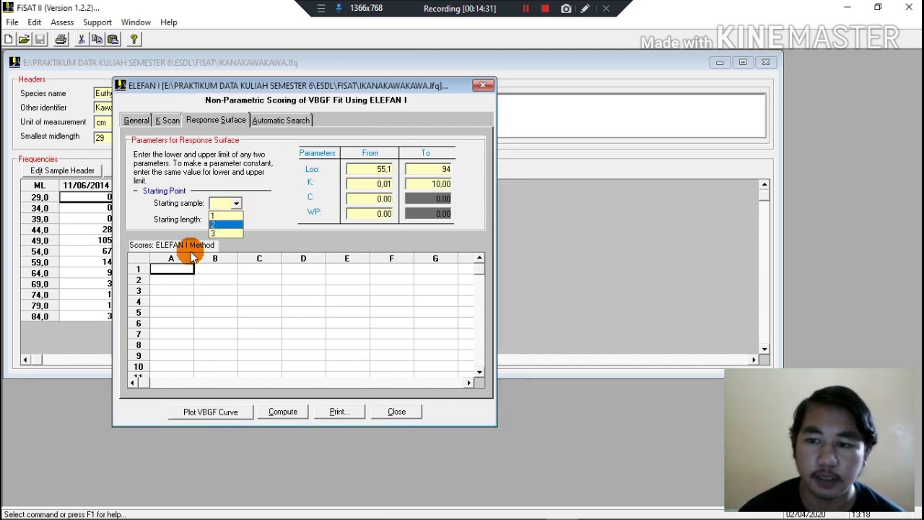
left_click(225, 217)
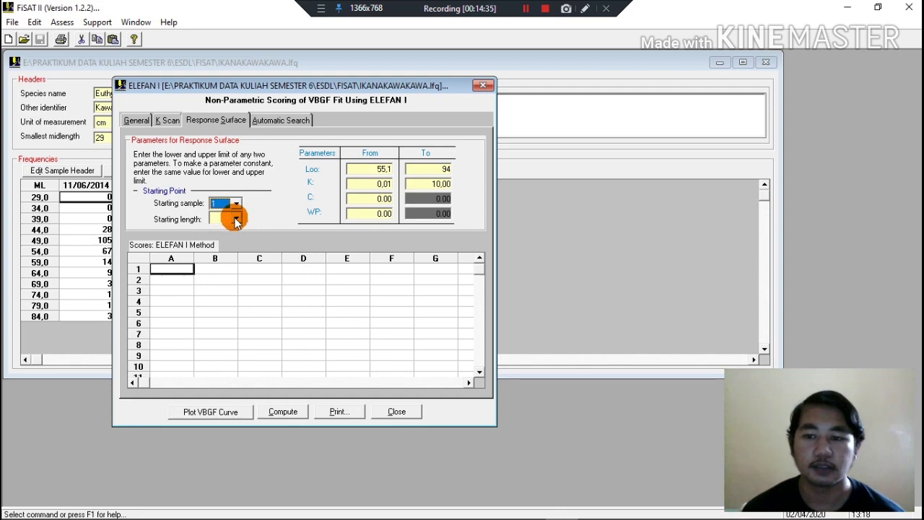
left_click(291, 86)
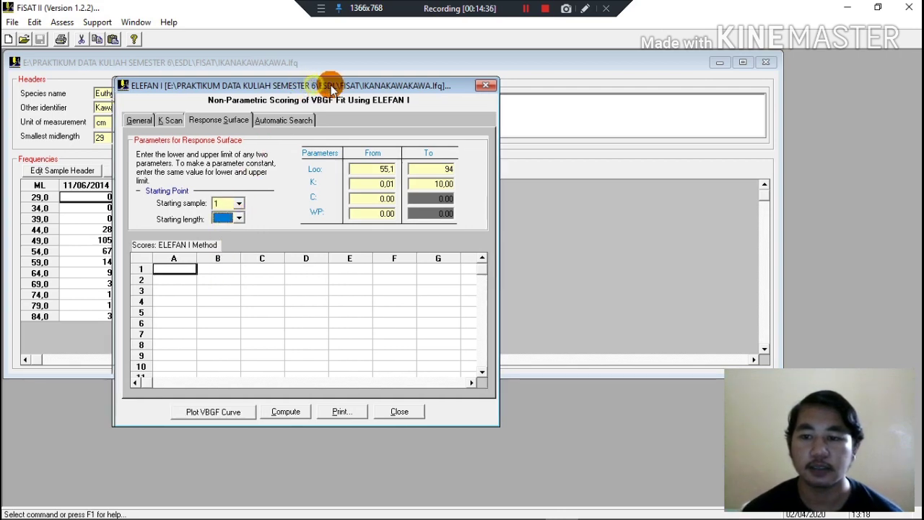
left_click_drag(315, 88, 418, 71)
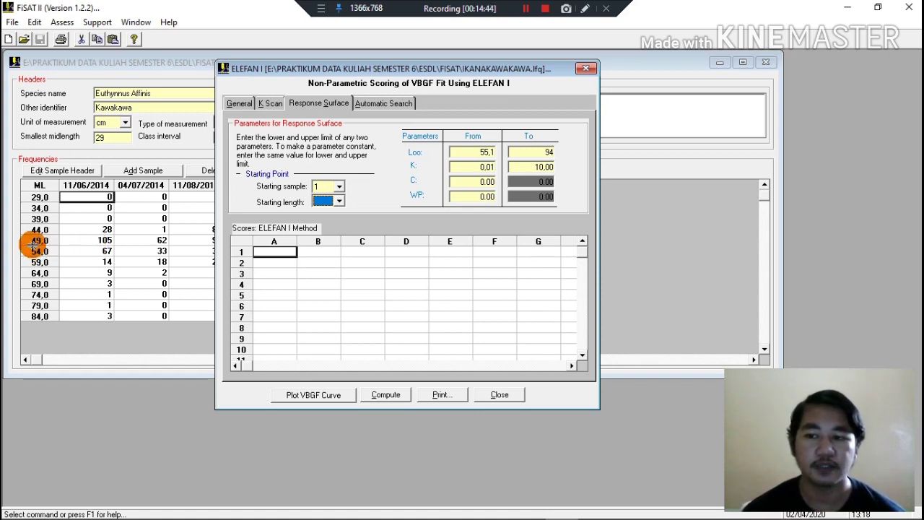
left_click(339, 201)
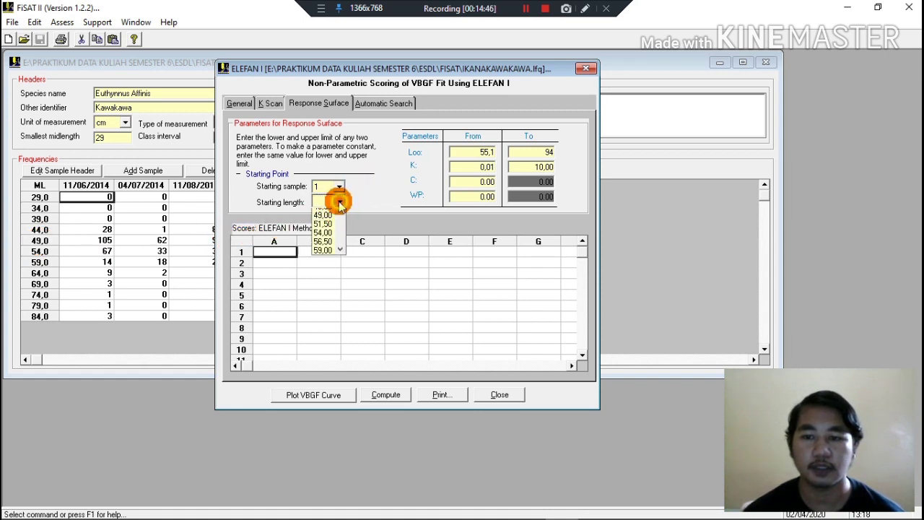
left_click(323, 241)
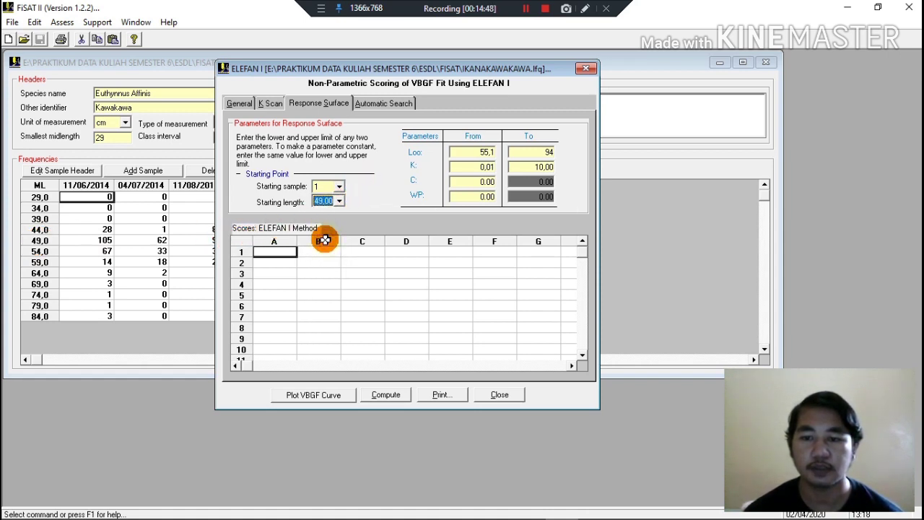
left_click(385, 395)
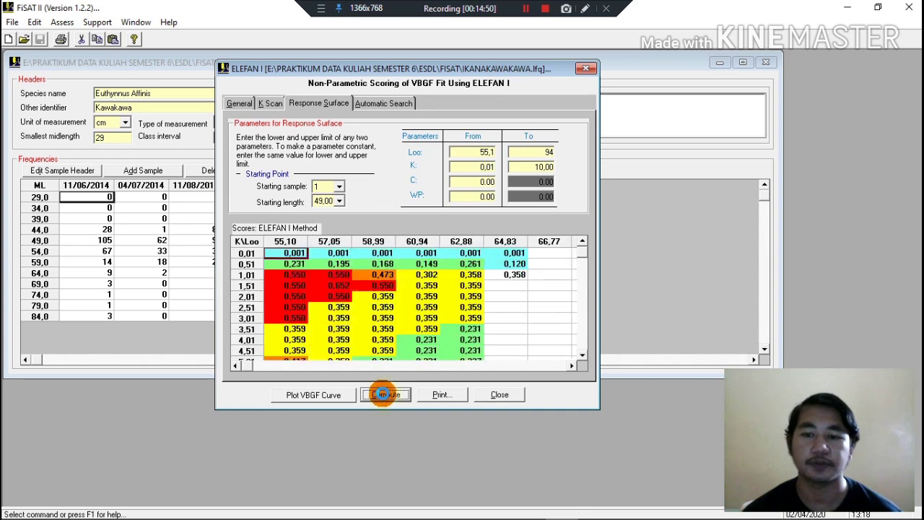
left_click(482, 313)
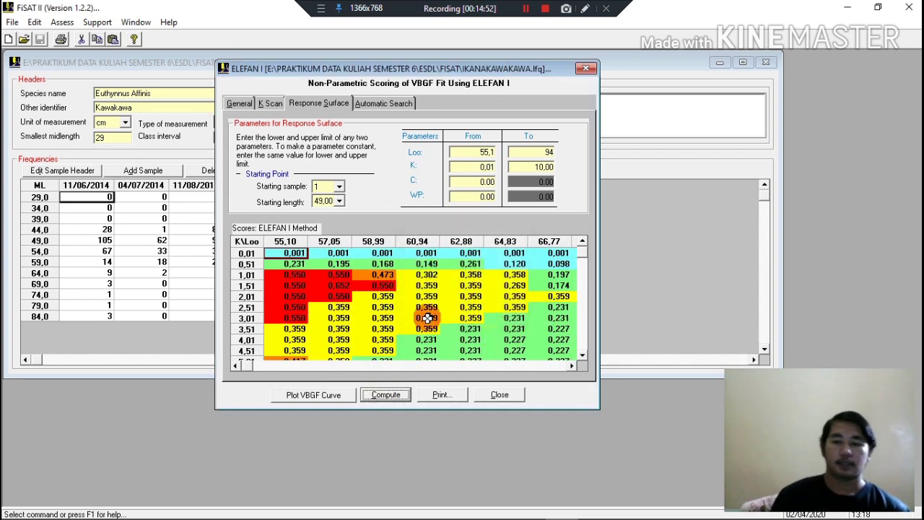
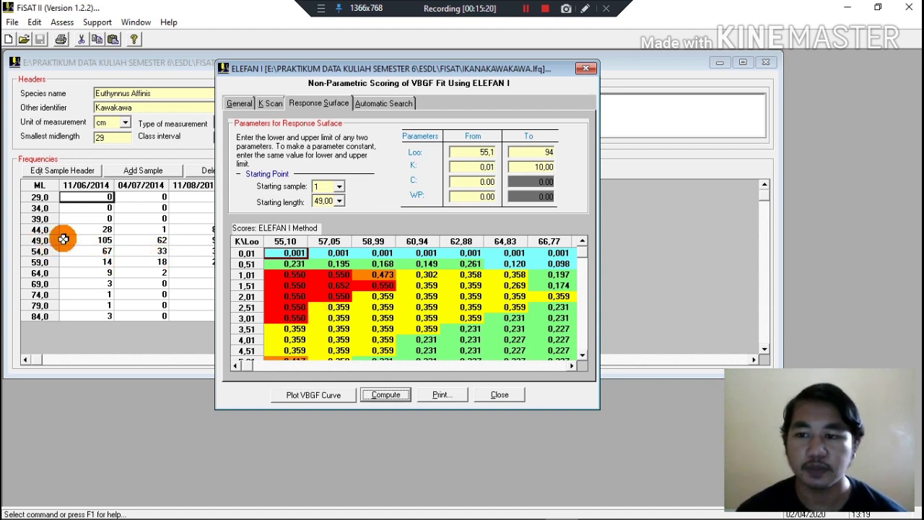
Set the starting length for sample 1 to 44,00 and compute the ELEFAN I response surface scores.
left_click_drag(84, 228, 86, 251)
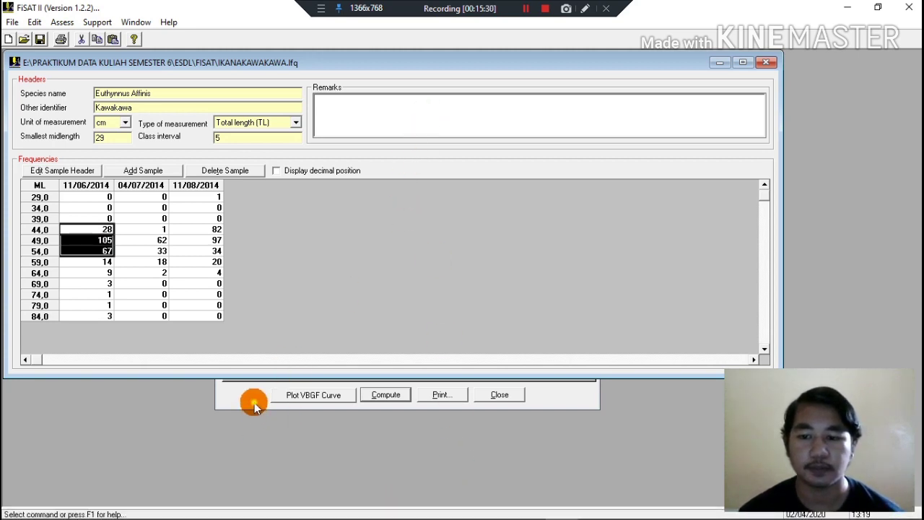
left_click(339, 201)
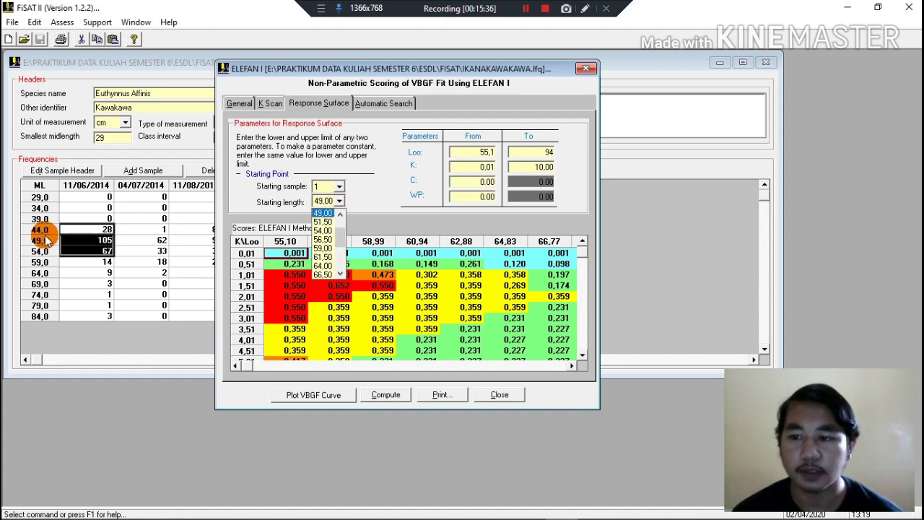
left_click(339, 215)
left_click(339, 215)
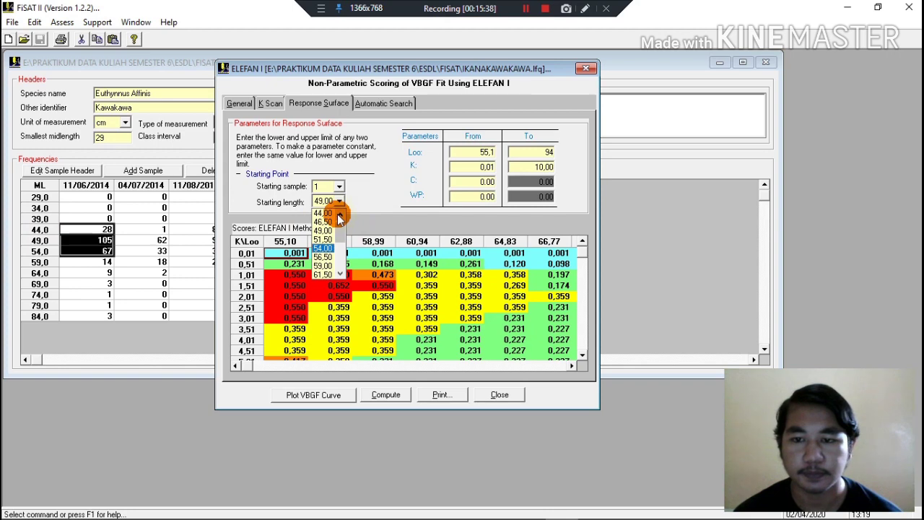
left_click(323, 214)
left_click(384, 394)
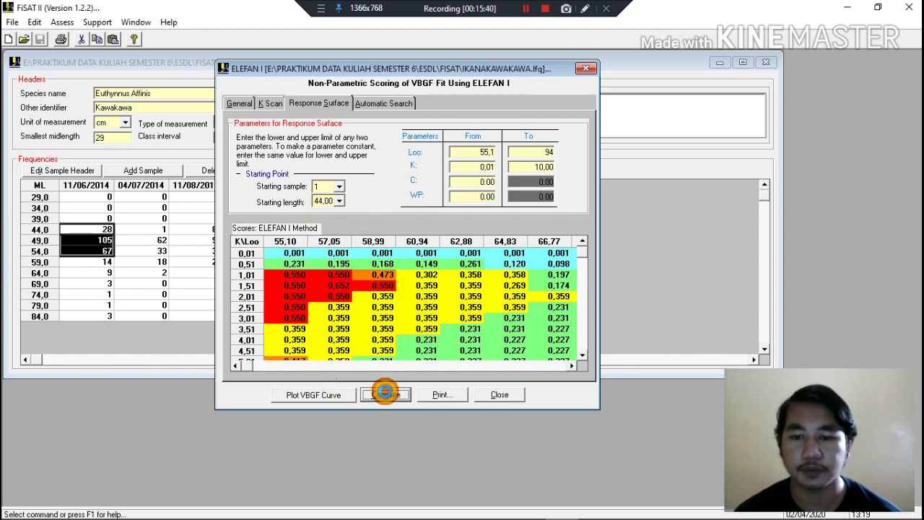
left_click(497, 310)
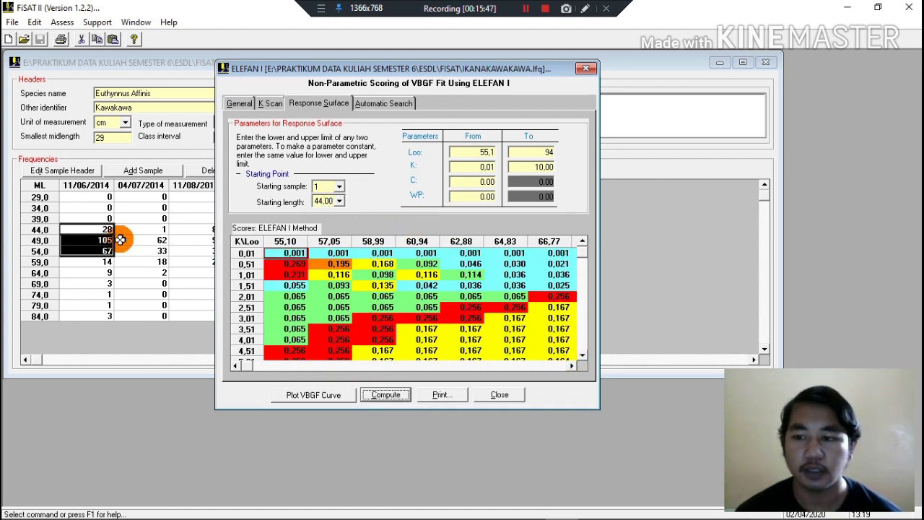
Change the starting length for sample 1 to 54,00, recompute the response surface, and review the score table.
left_click(340, 202)
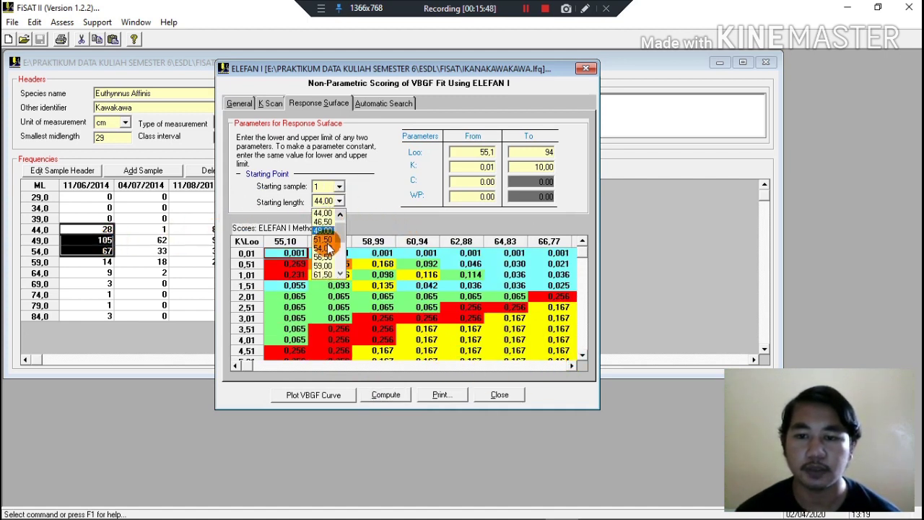
left_click(330, 242)
left_click(382, 395)
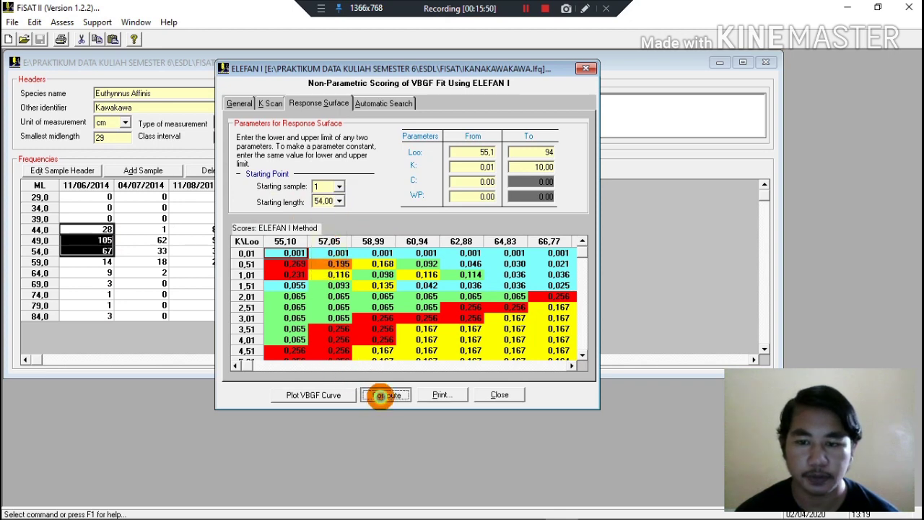
left_click(485, 312)
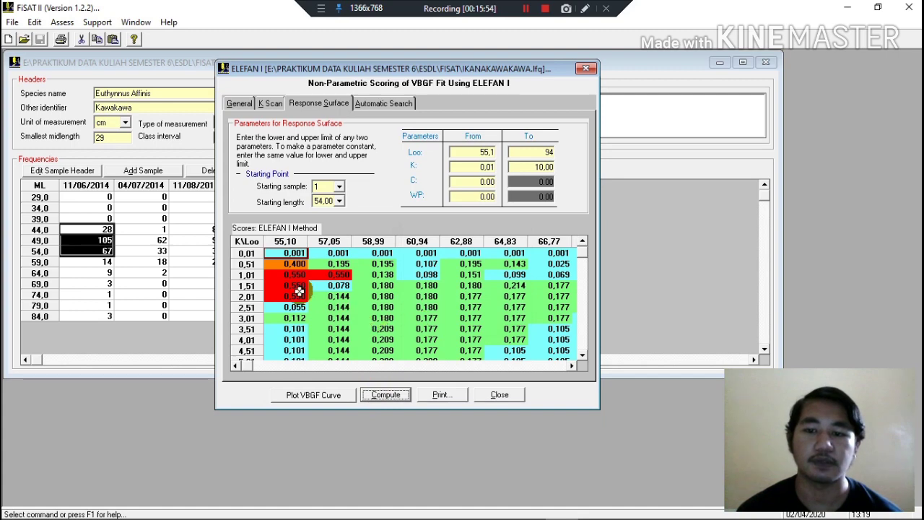
scroll(491, 318, "down", 3)
scroll(499, 327, "up", 3)
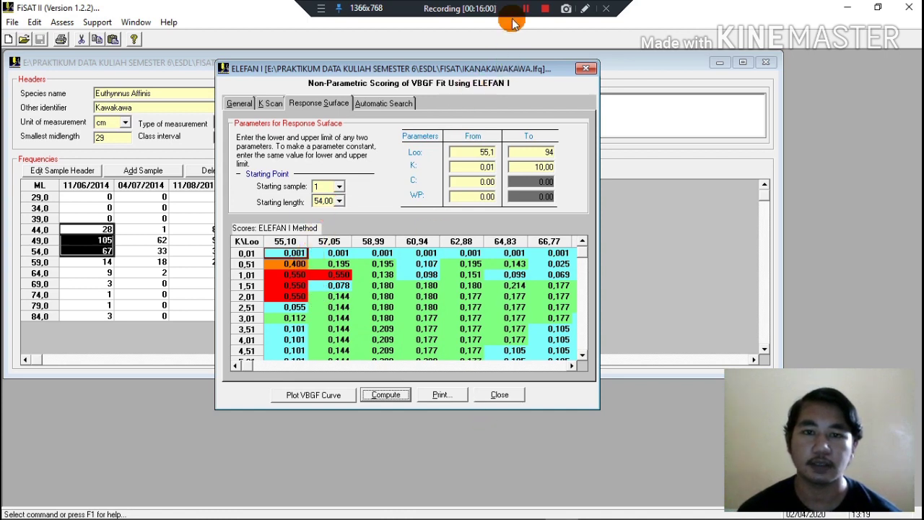
left_click(527, 8)
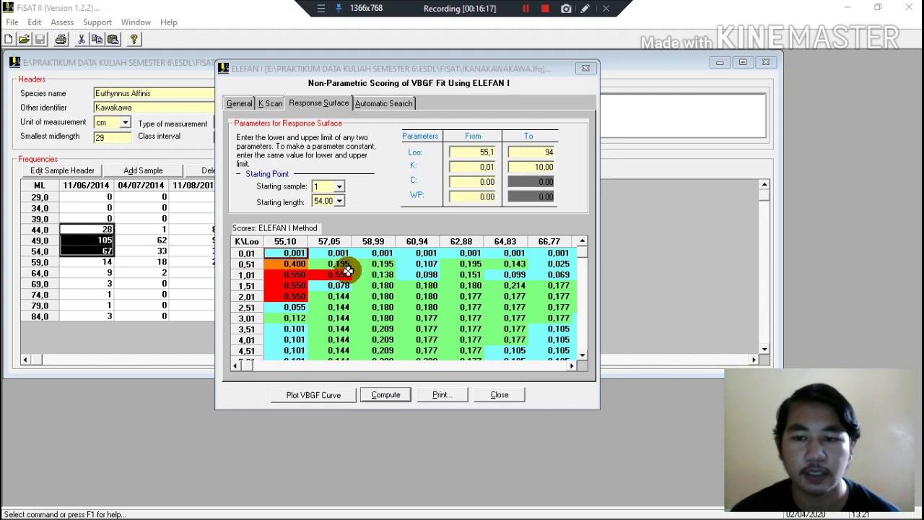
left_click(527, 9)
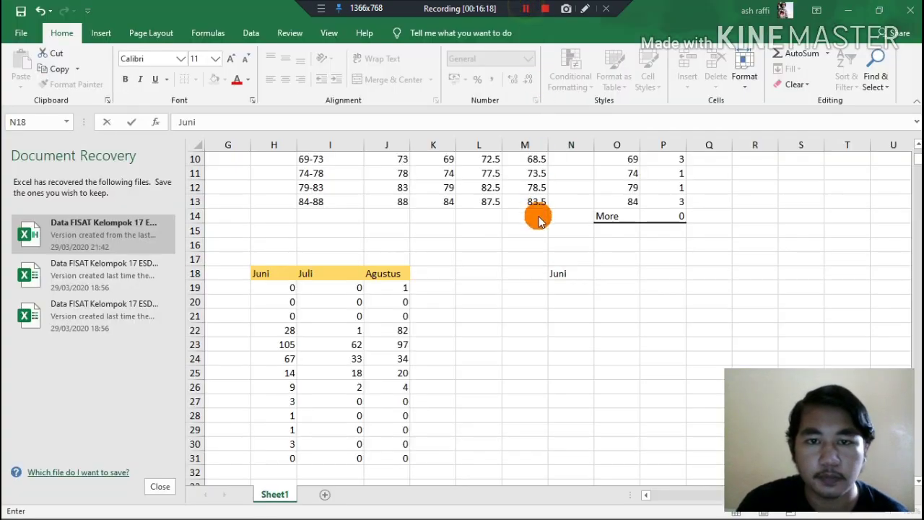
In the Excel sheet, complete the month headers Juni, Juli and Agustus across cells N18 to P18.
left_click(586, 274)
left_click(613, 271)
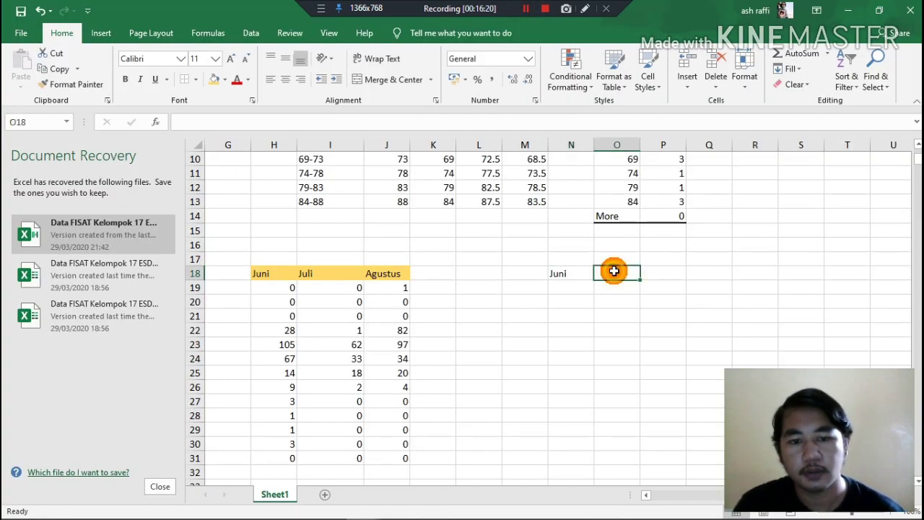
type("J")
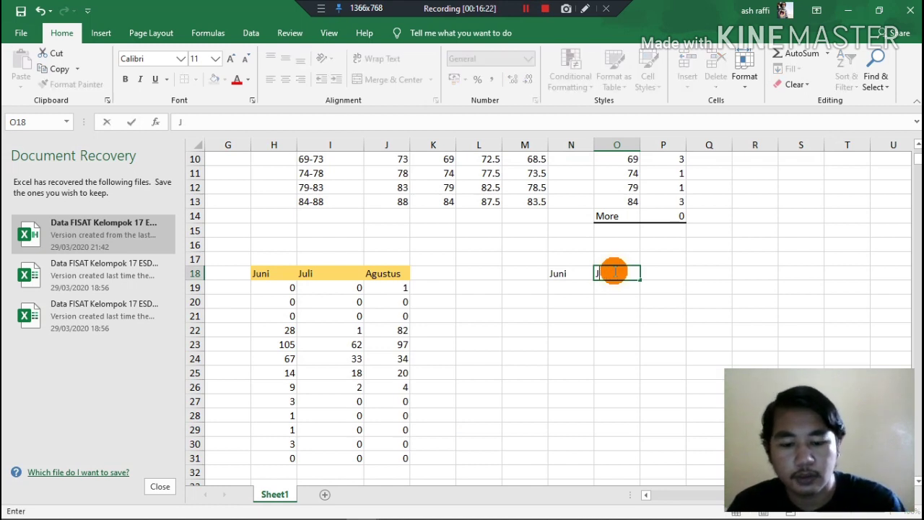
type("Uli")
key("Tab")
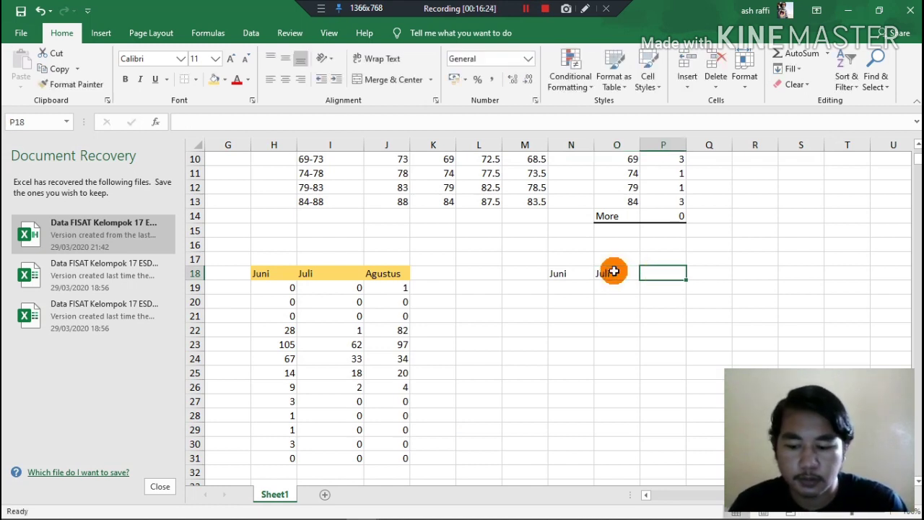
type("Agustus")
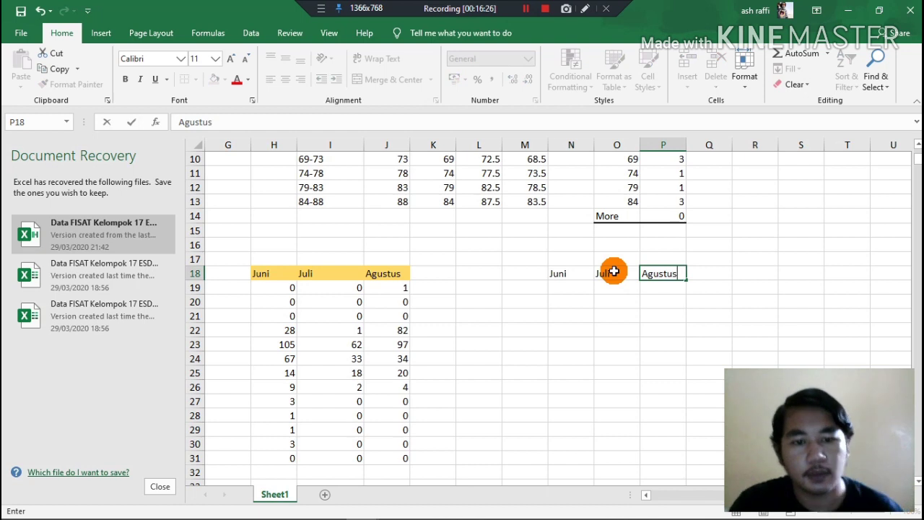
Label the rows of the new table l oo, k and p in cells M19 to M21.
left_click(522, 288)
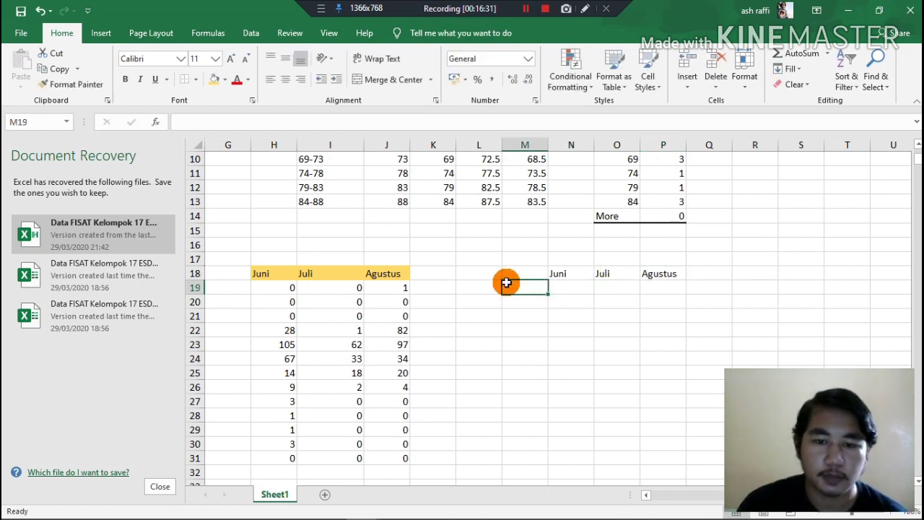
double_click(511, 285)
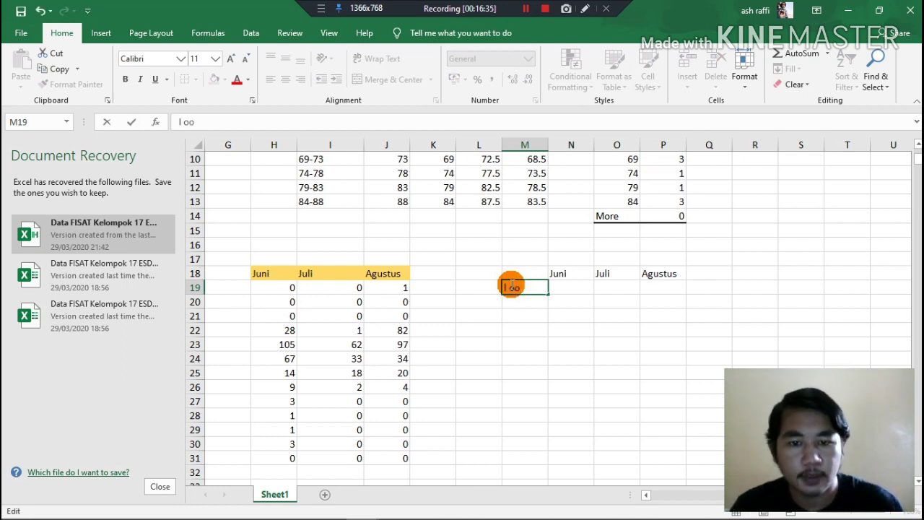
left_click(534, 307)
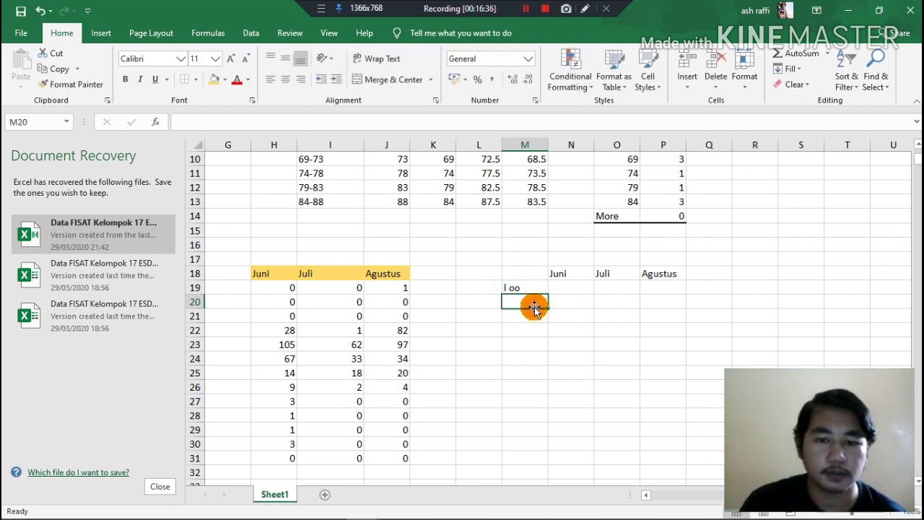
type("k")
key("Return")
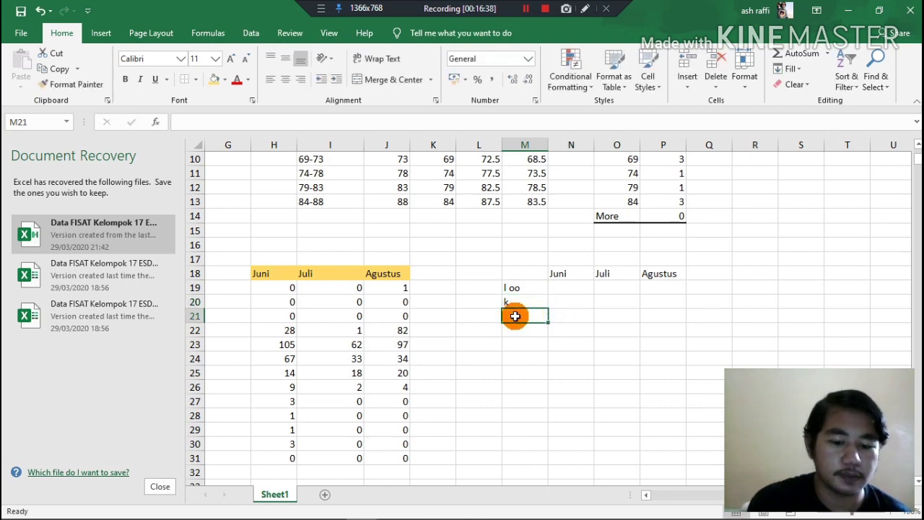
type("p")
Consult the response surface scores in FiSAT II and enter 57.05 as the Juni l oo value in N19 in Excel.
left_click(558, 292)
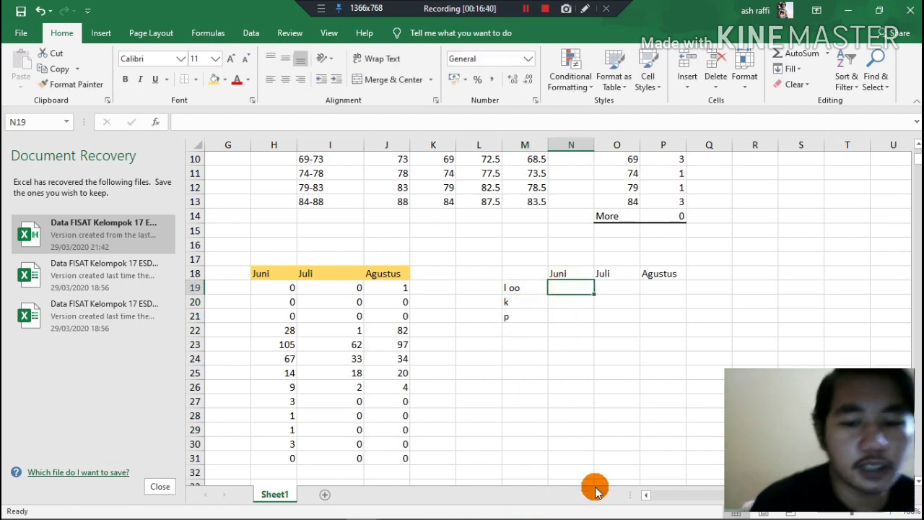
left_click(562, 511)
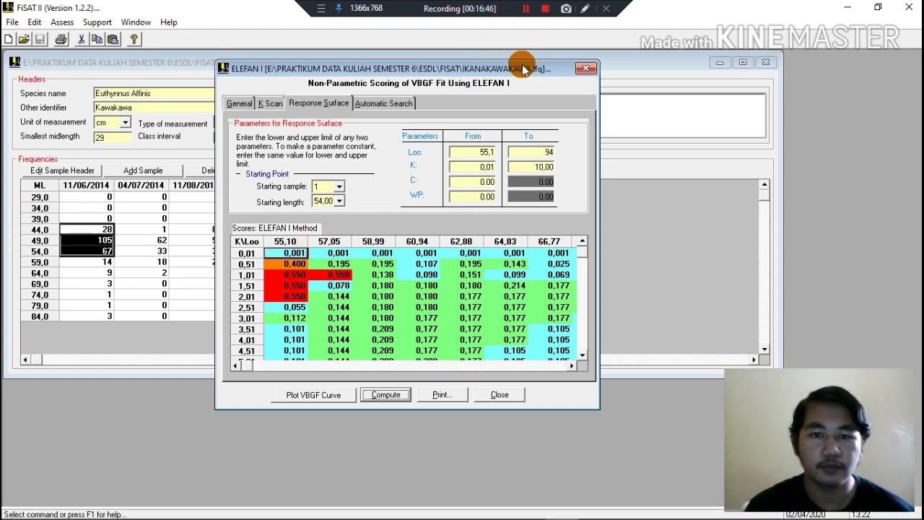
mouse_move(505, 514)
left_click(368, 506)
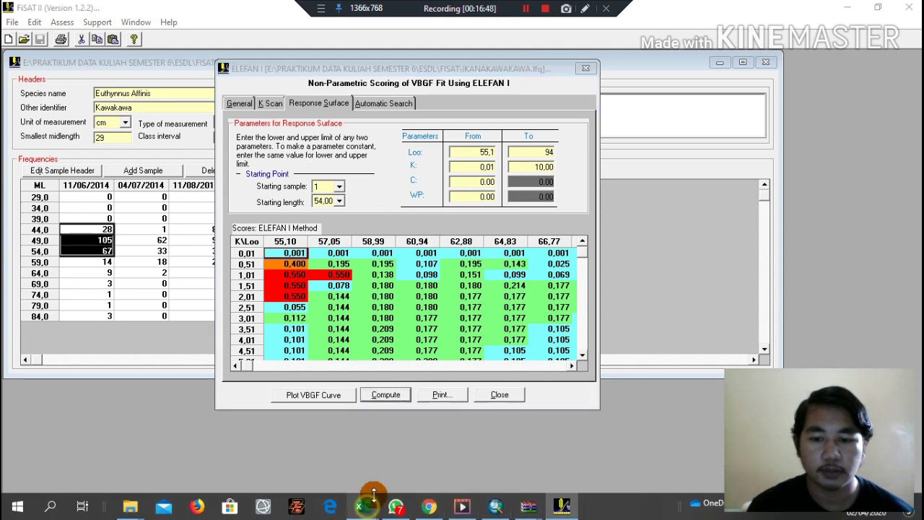
left_click(428, 451)
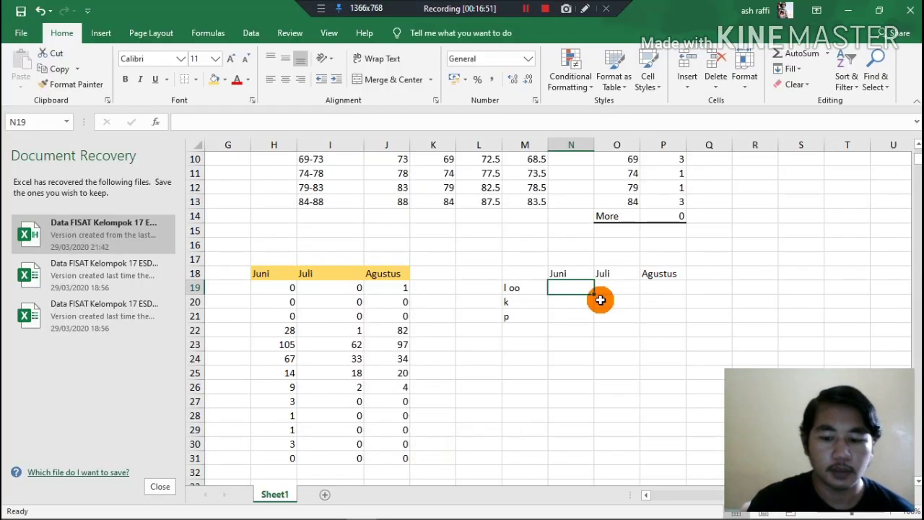
type("57.0")
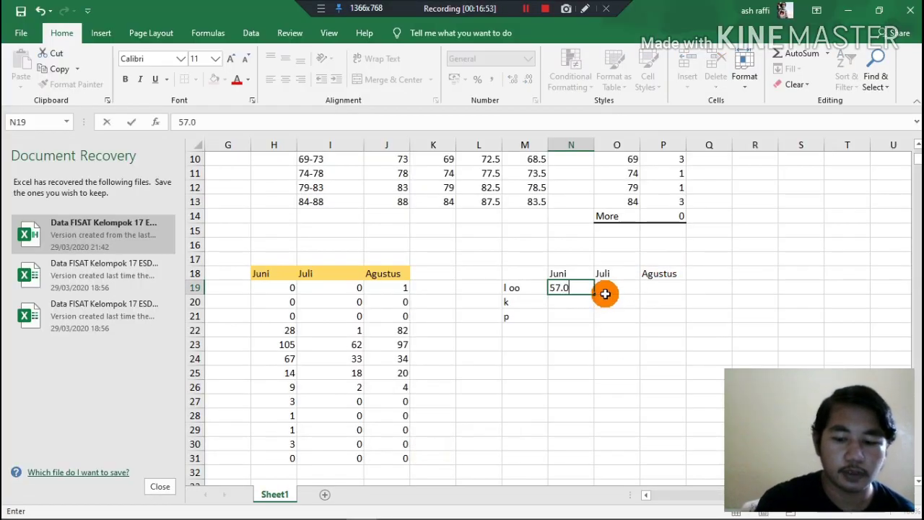
type("5")
key("Return")
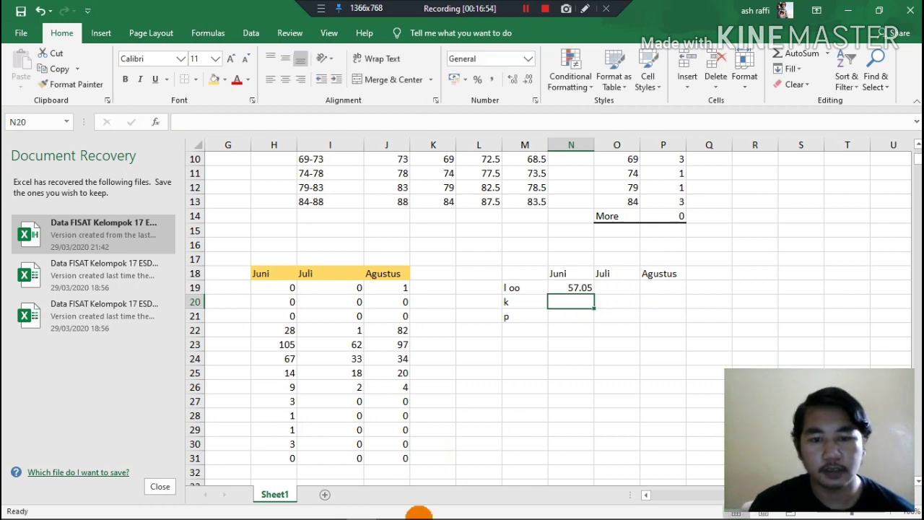
Check the FiSAT II scores again and fill in Juni's k as 1.01 and p as 0.55 in Excel.
left_click(563, 513)
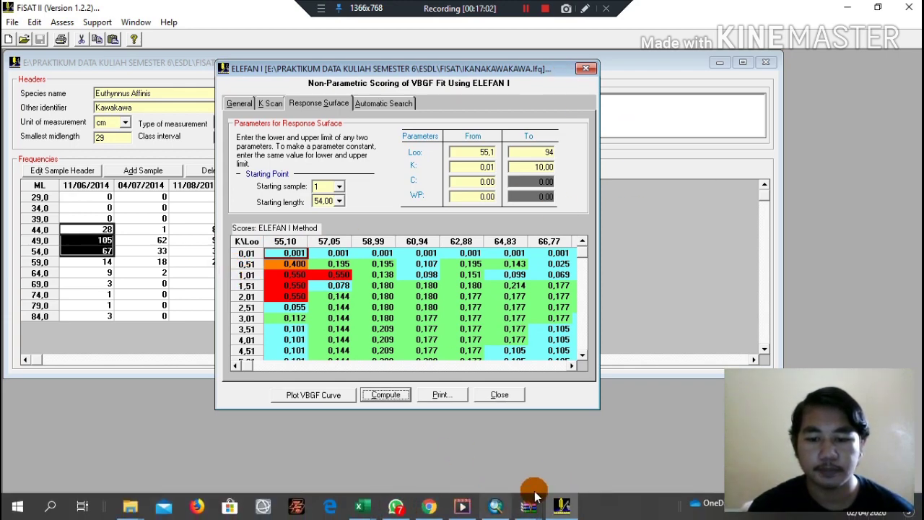
left_click(556, 506)
type("1.01")
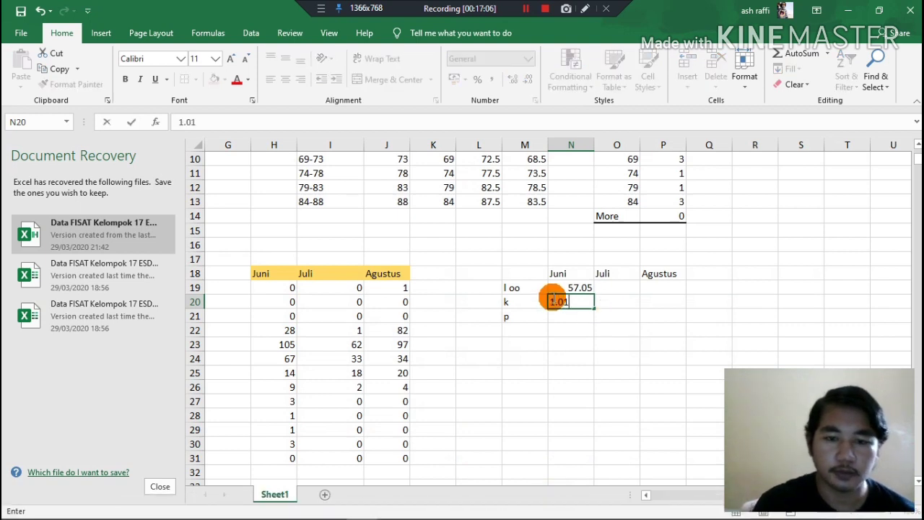
left_click(558, 320)
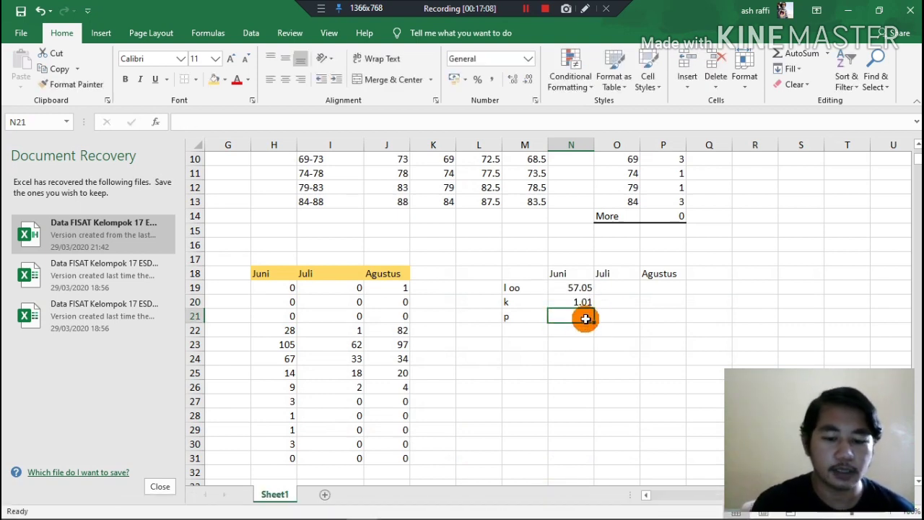
type("0.55")
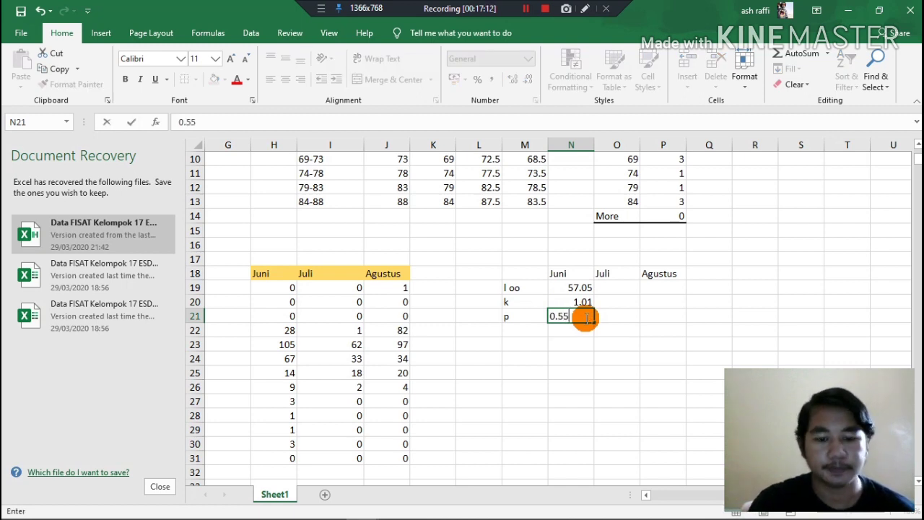
left_click(604, 289)
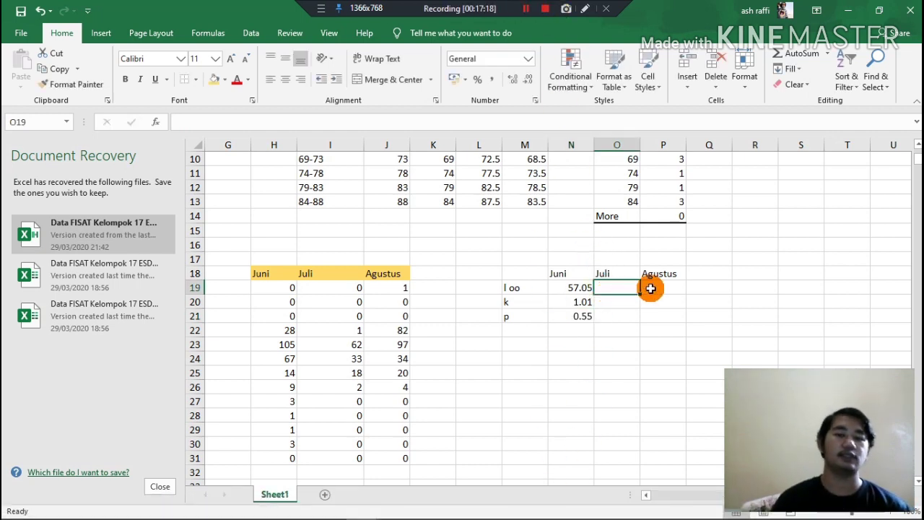
Paste the copied Juli values 55.1, 1.01, 0.269 and Agustus values 55.1, 1.51, 0.55 into O19:P21.
key("ctrl+c")
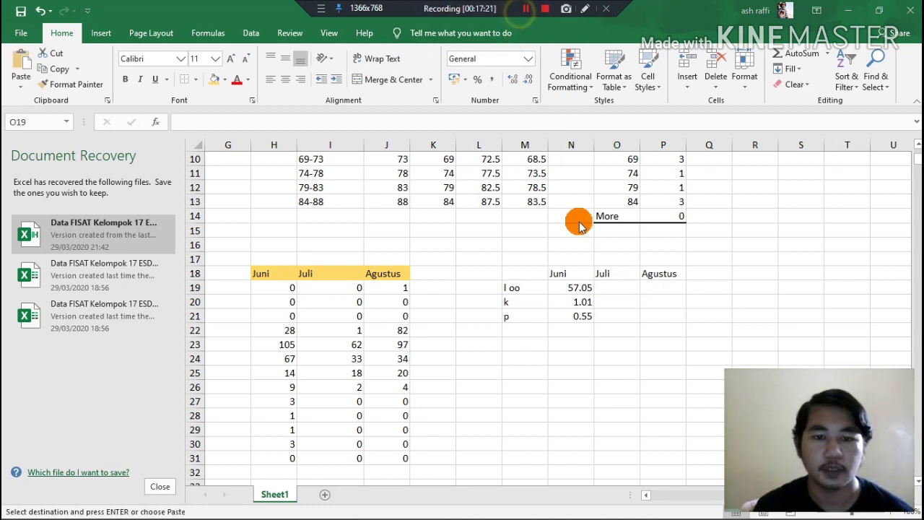
left_click(618, 288)
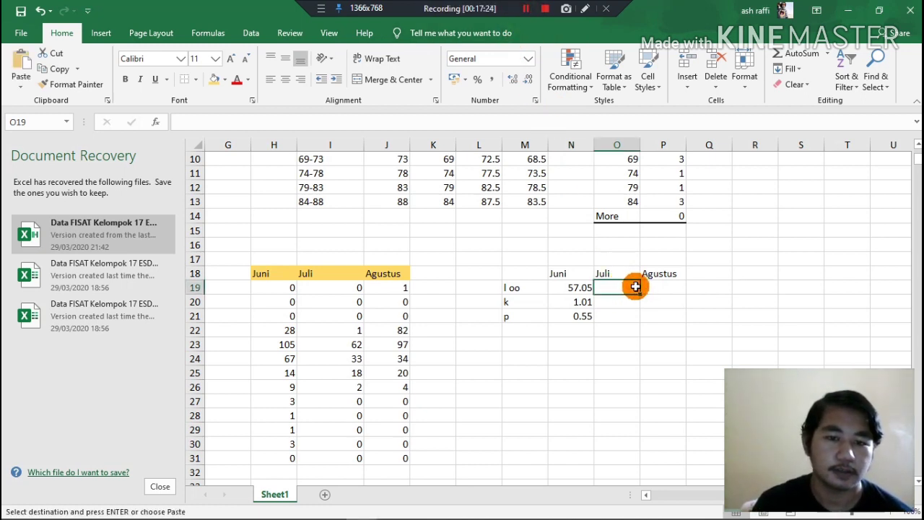
key("ctrl+v")
left_click(619, 316)
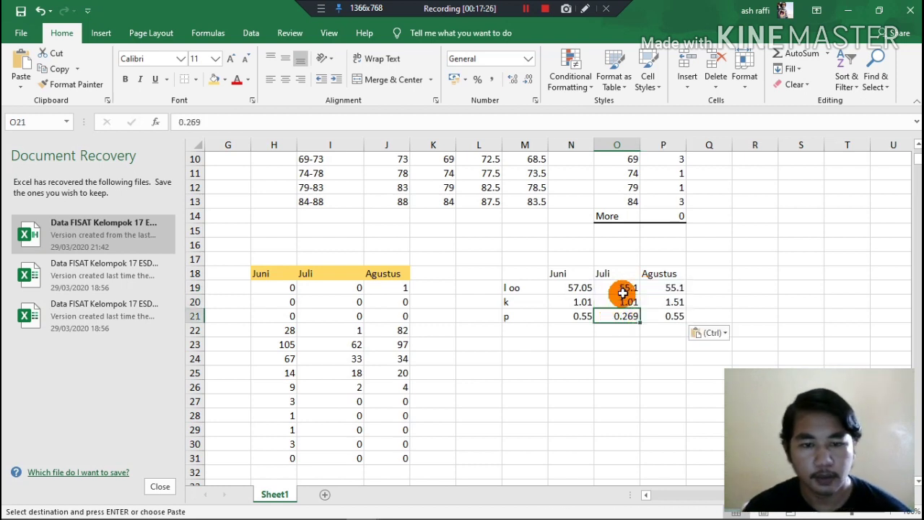
left_click(623, 285)
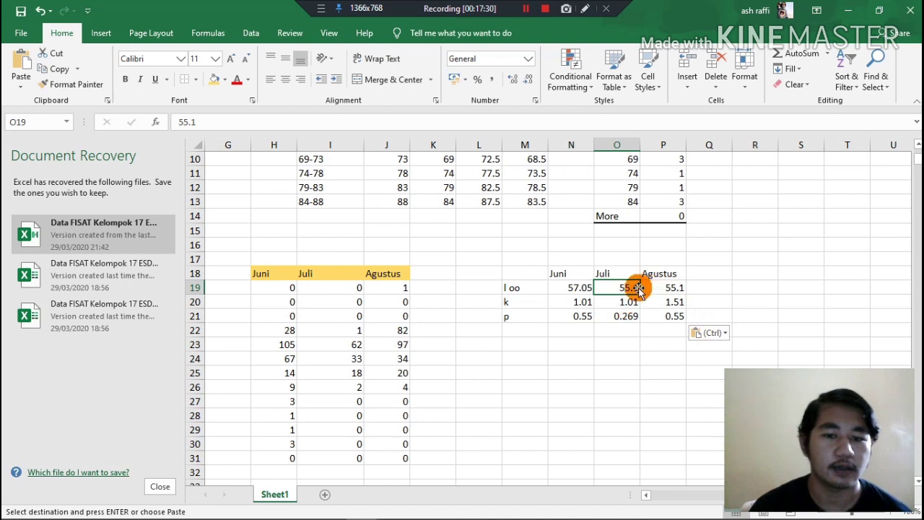
left_click(620, 317)
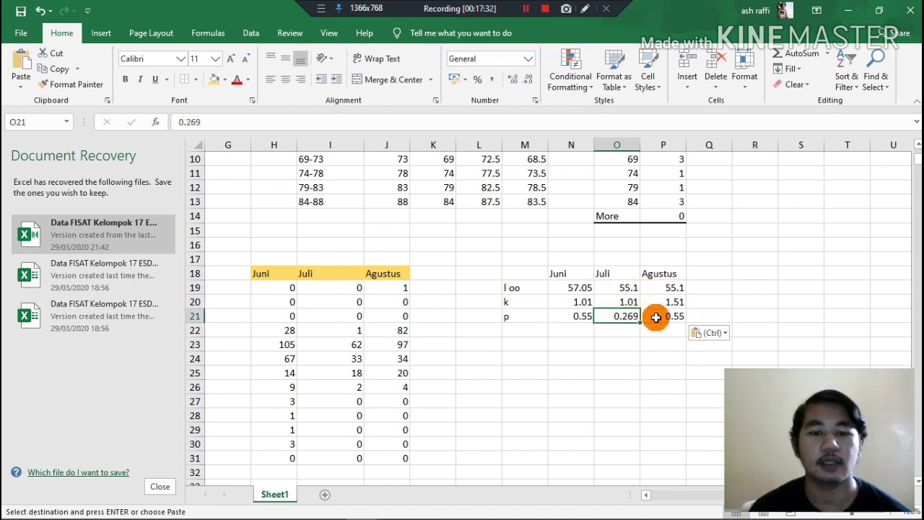
Compare the l oo and p values of Juni, Juli and Agustus in the table at N18:P21.
left_click(656, 317)
left_click(625, 317)
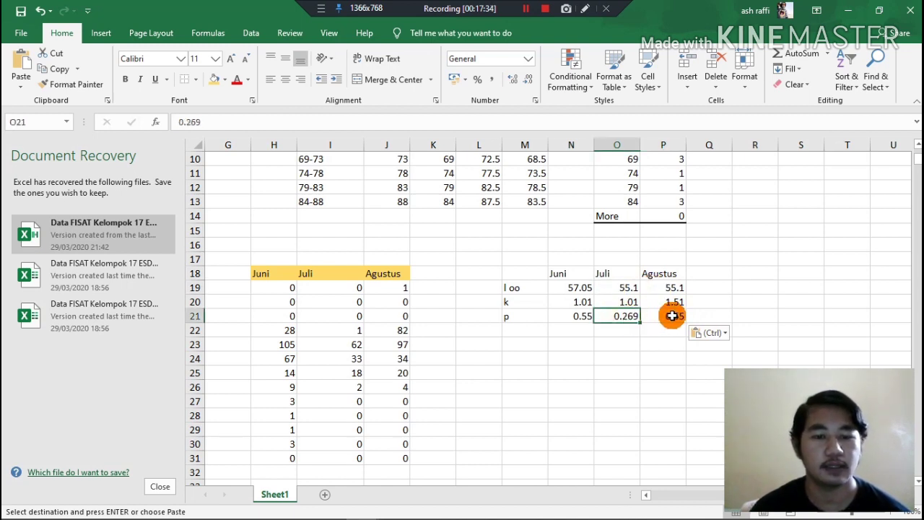
left_click(673, 316)
left_click(620, 289)
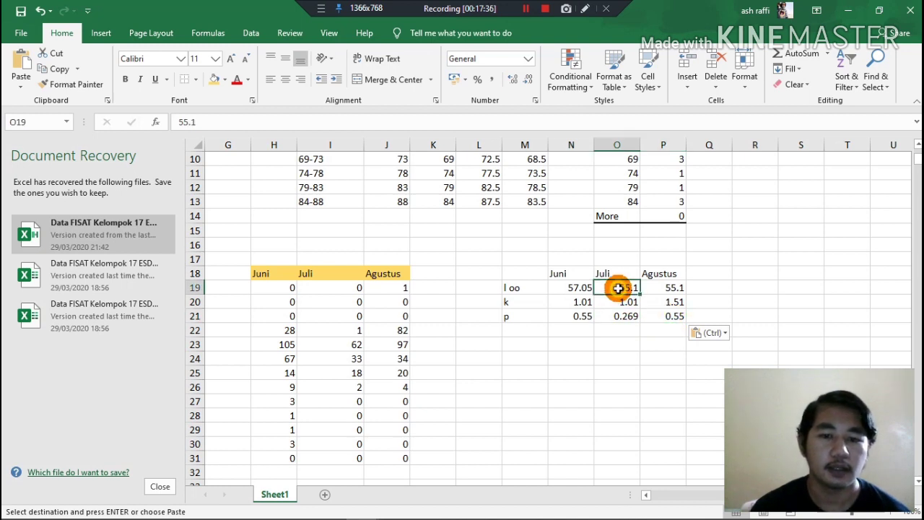
left_click(619, 316)
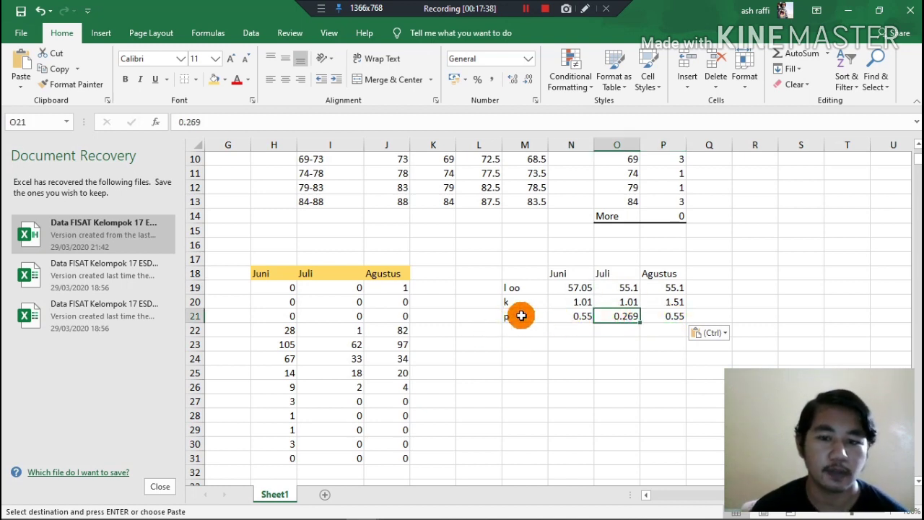
left_click(578, 318)
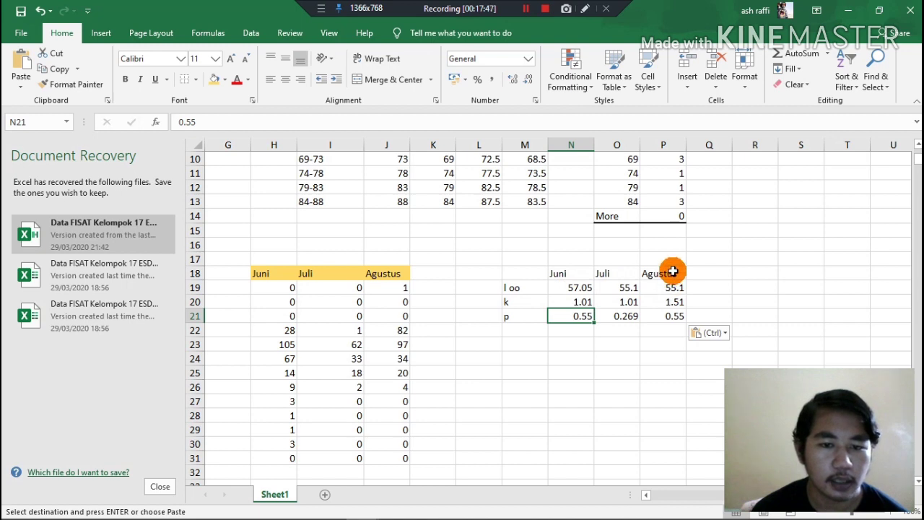
left_click(577, 288)
left_click(581, 274)
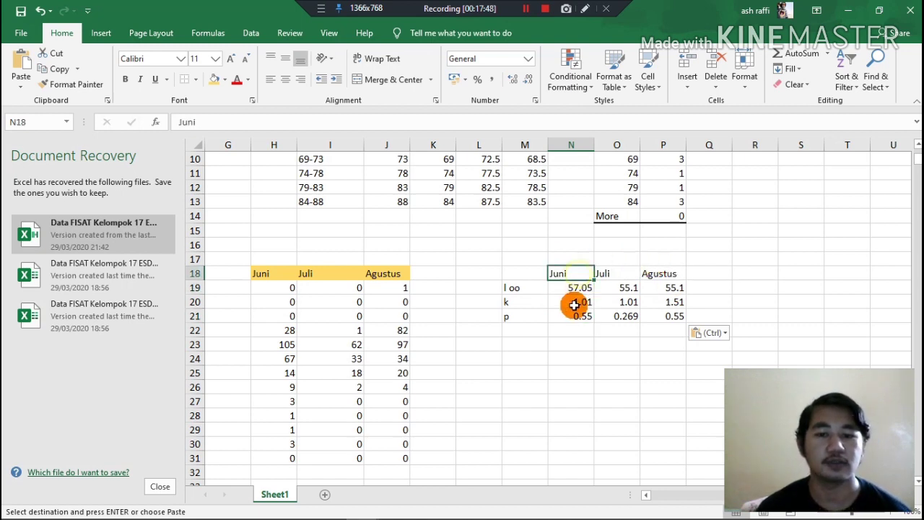
Highlight Juni's l oo, k and p values in N19:N21 with the orange fill colour.
left_click(574, 303)
left_click_drag(576, 287, 579, 317)
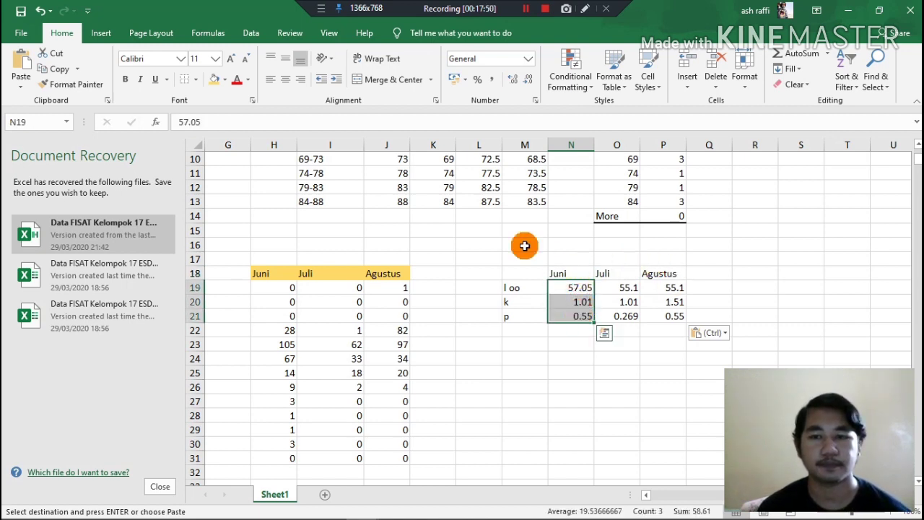
left_click(214, 86)
left_click(478, 219)
left_click(525, 9)
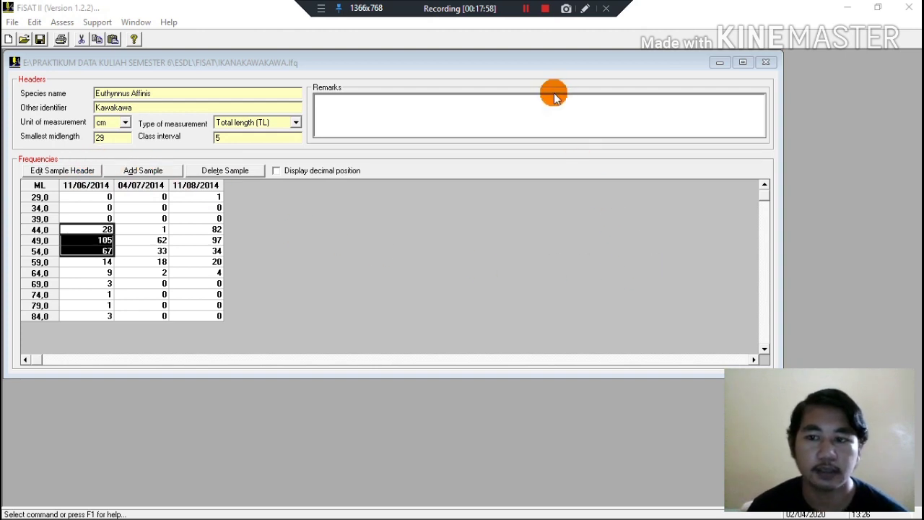
Clear the K-scan Loo in FiSAT II's ELEFAN I, check Juni's l oo in Excel, and enter 57.05 as Loo.
left_click(526, 9)
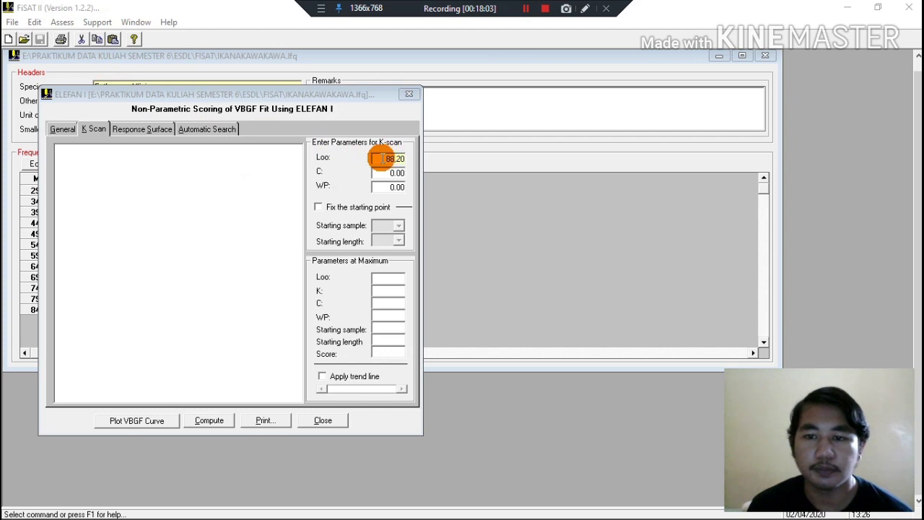
left_click_drag(381, 158, 405, 159)
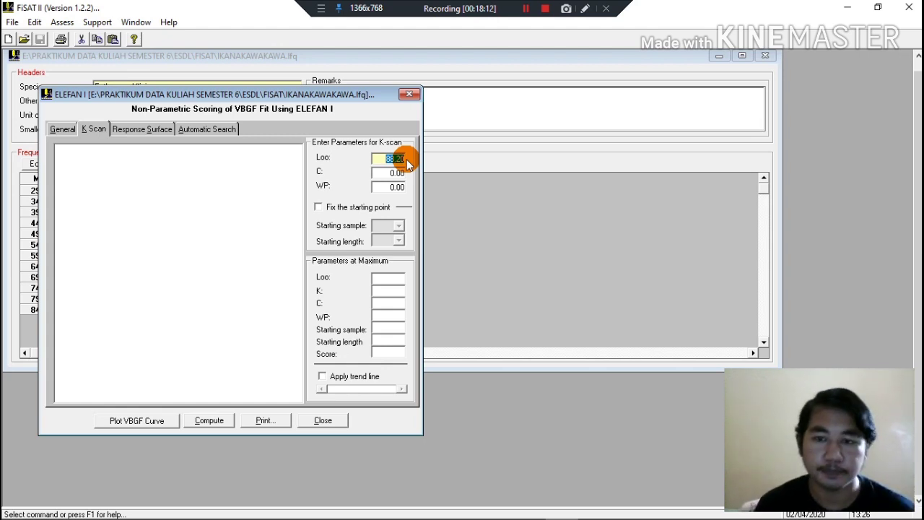
mouse_move(435, 519)
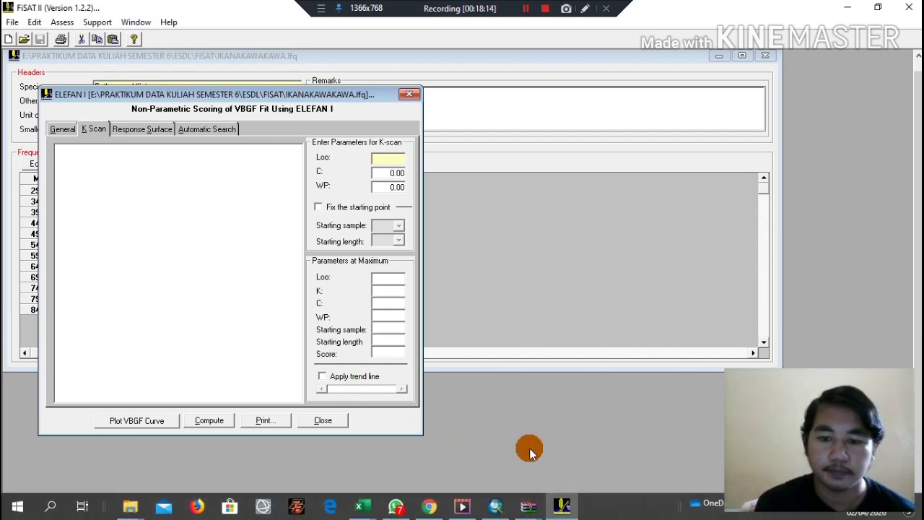
left_click(374, 511)
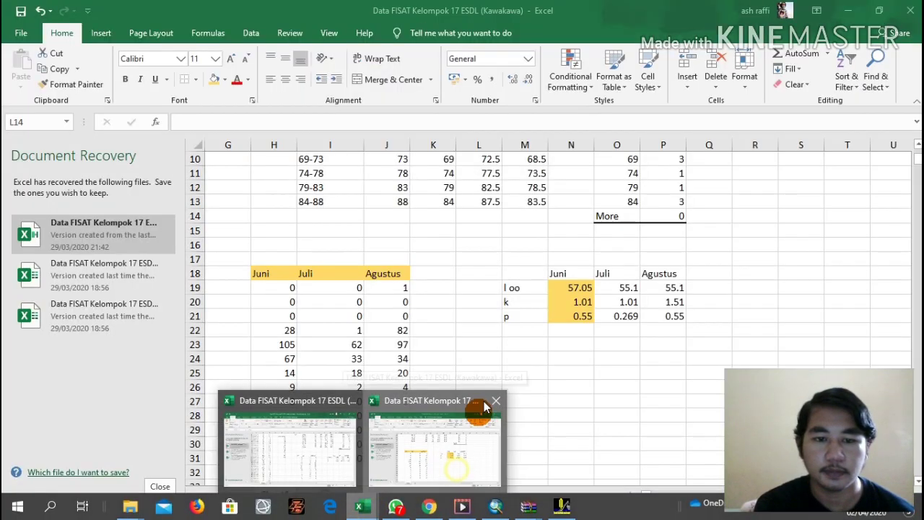
left_click(478, 410)
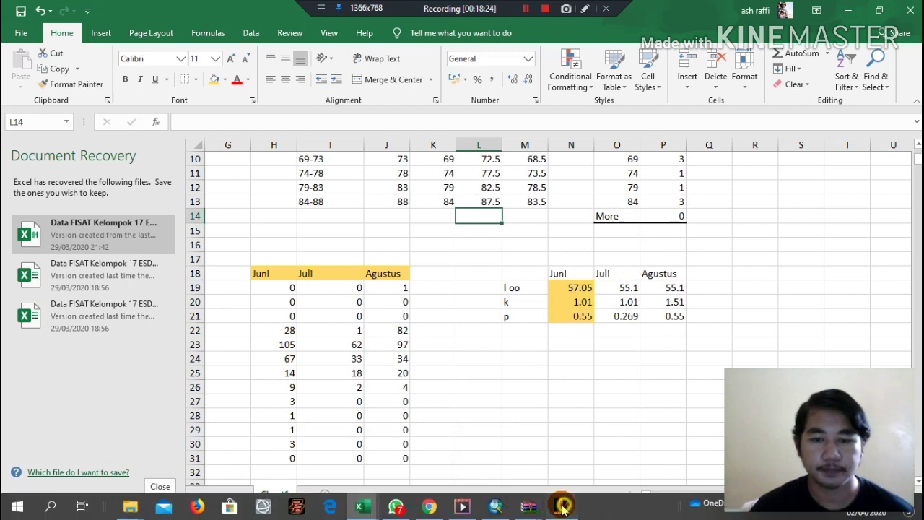
left_click(563, 513)
type("57")
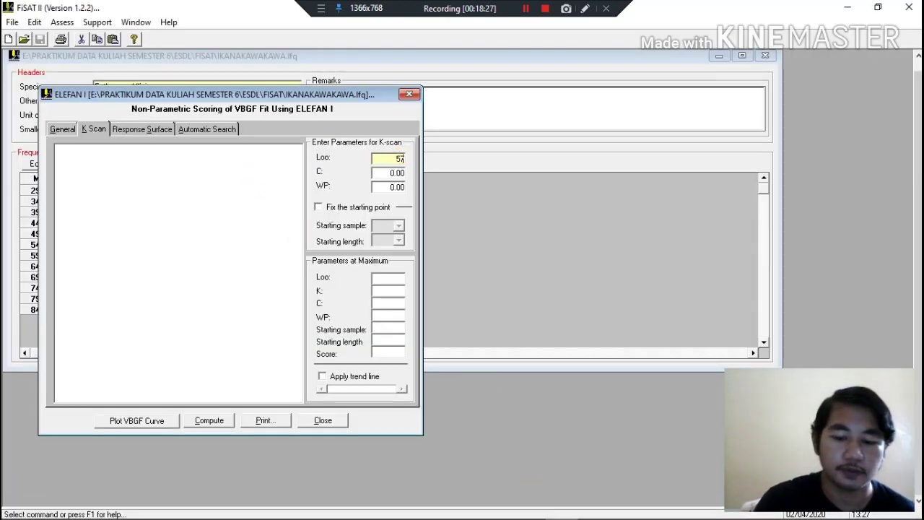
left_click(401, 162)
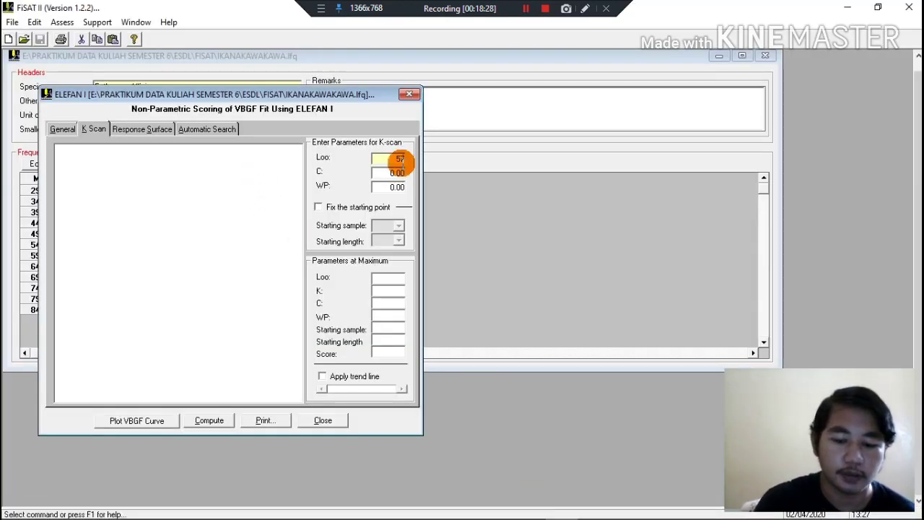
type(",05")
left_click(394, 176)
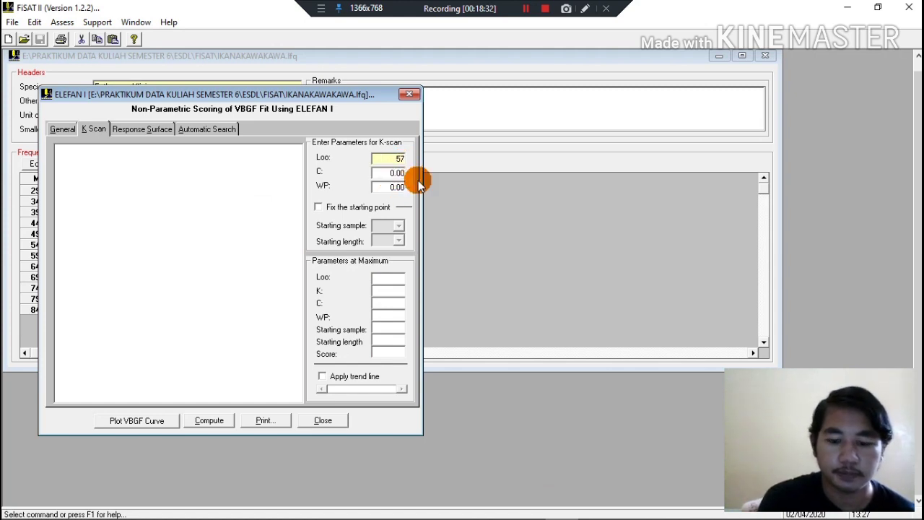
type(".0")
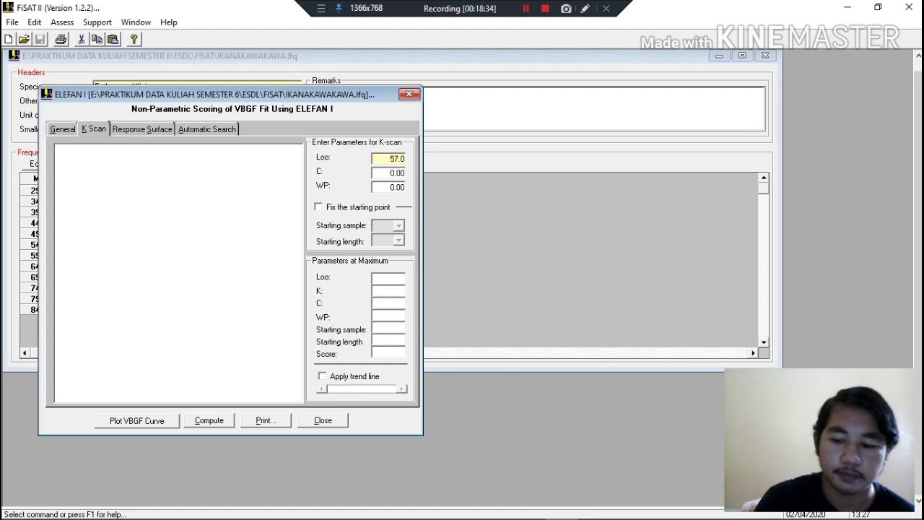
type("5")
Set the C parameter of the K-scan to 1.01.
left_click_drag(386, 174, 419, 177)
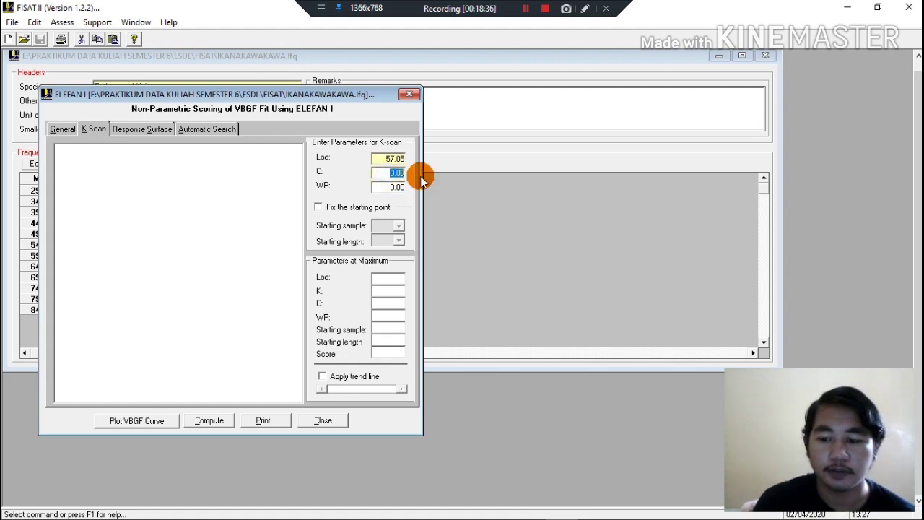
type("1")
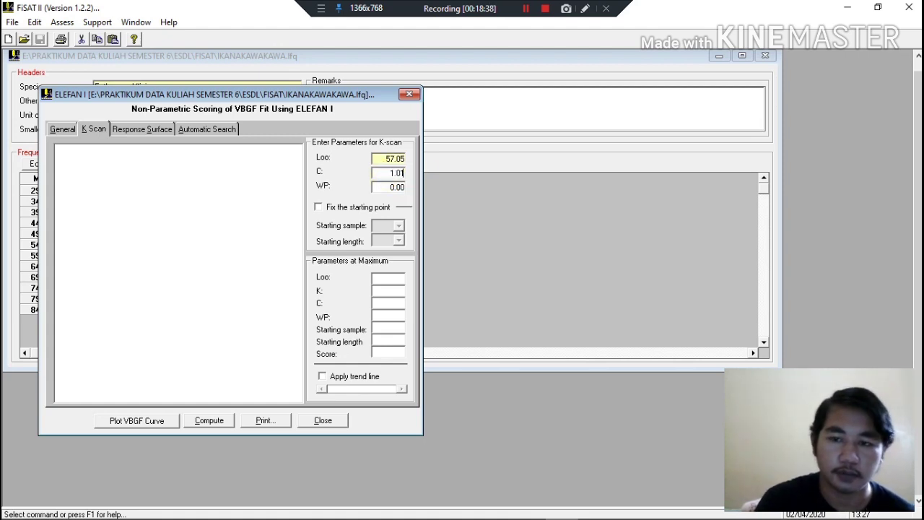
left_click(527, 9)
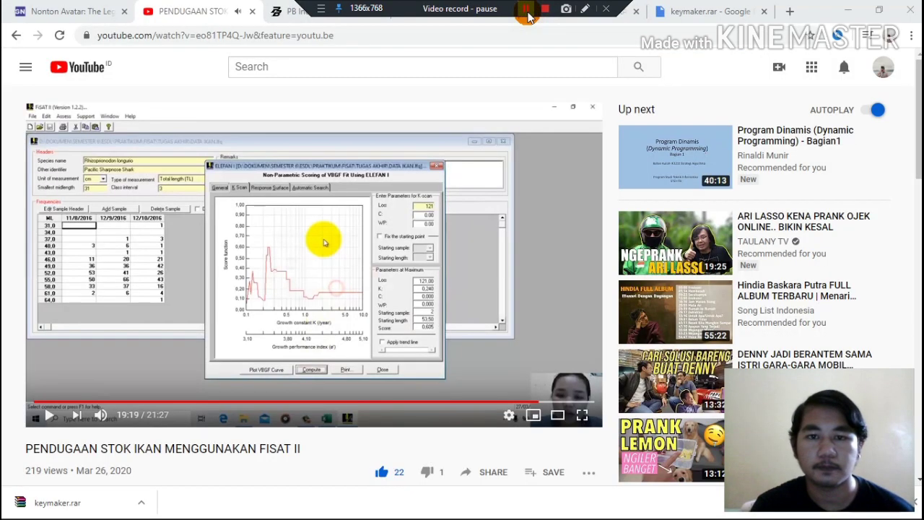
left_click(526, 10)
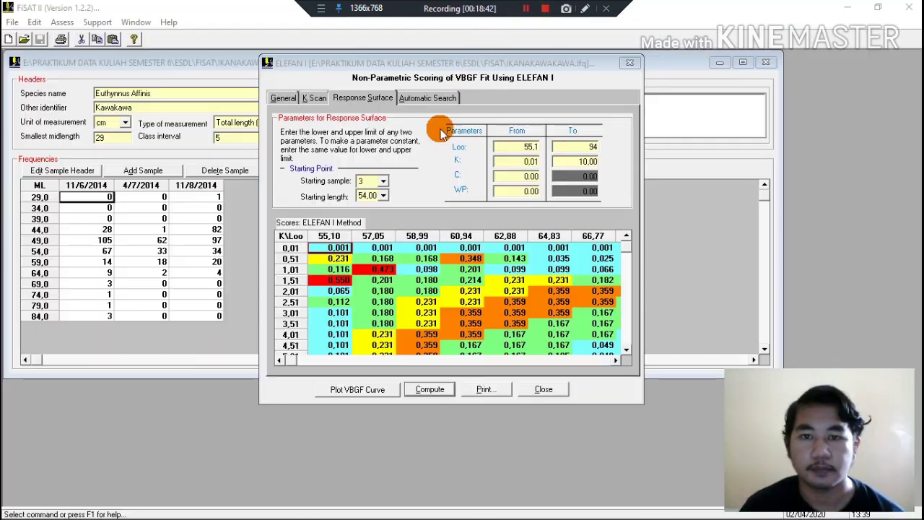
Open the ELEFAN I K Scan, check Juni's l oo in Excel, and set the K-scan Loo to 57,05 in FiSAT II.
left_click(315, 97)
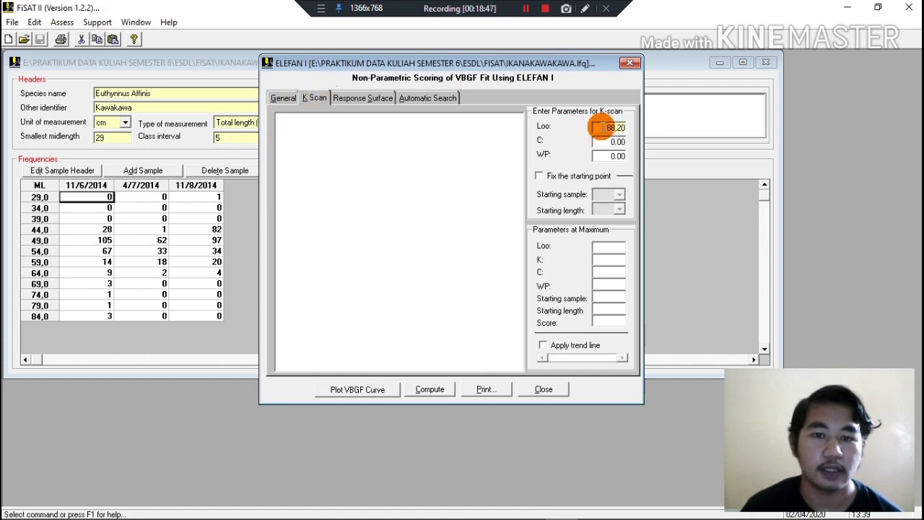
left_click_drag(599, 127, 638, 135)
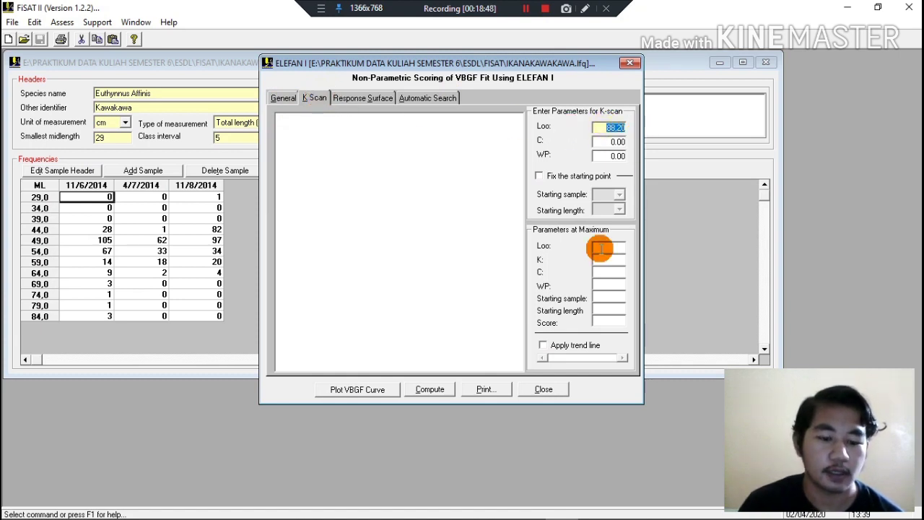
mouse_move(554, 514)
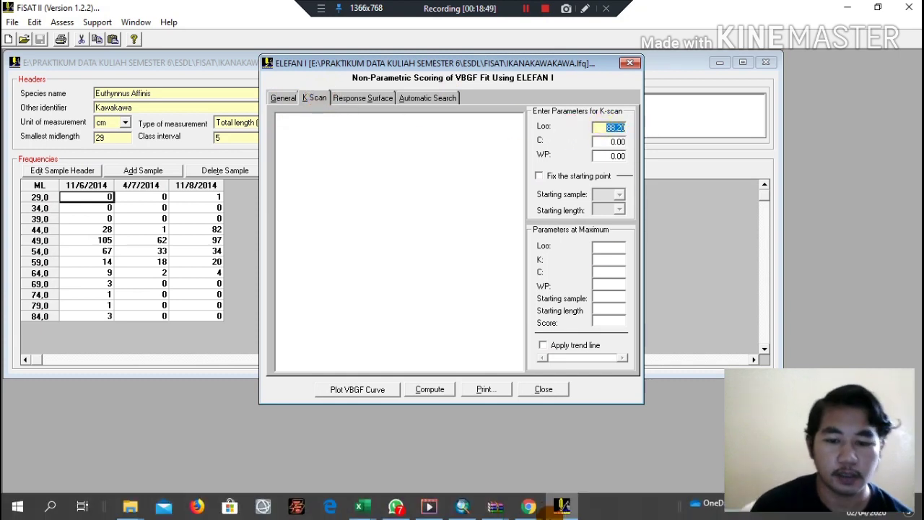
left_click(375, 508)
left_click(441, 472)
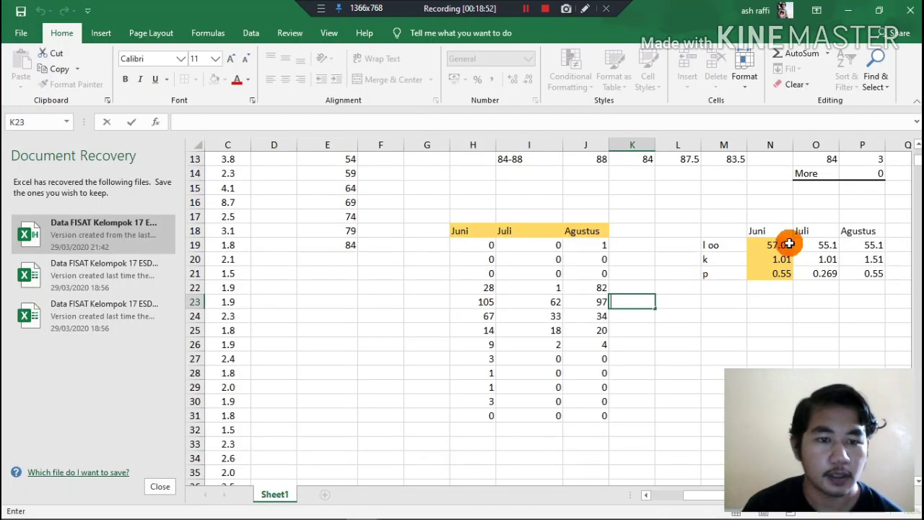
left_click(848, 10)
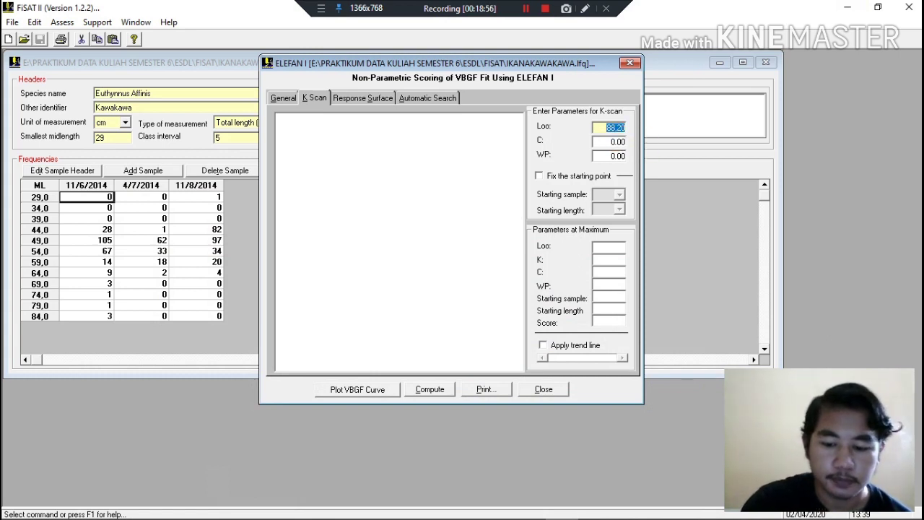
left_click(622, 128)
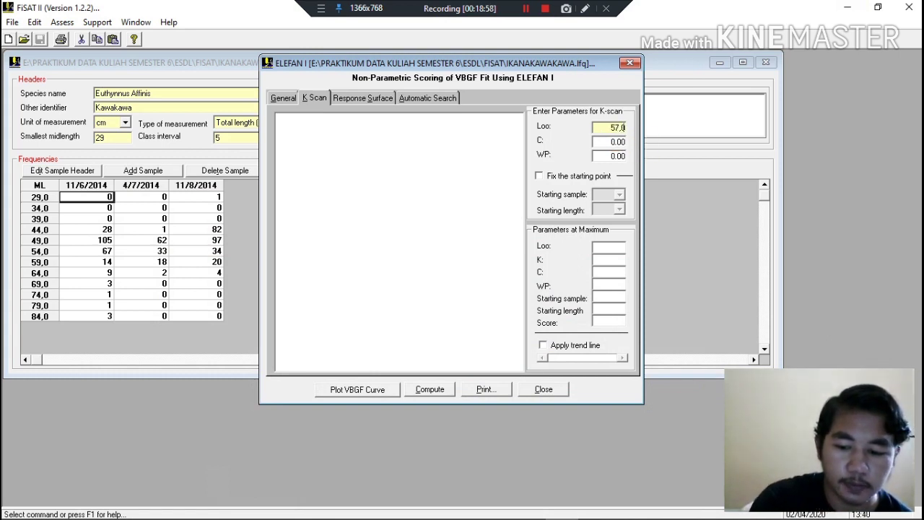
Compute the K-scan to plot the score function against growth constant K.
left_click(526, 9)
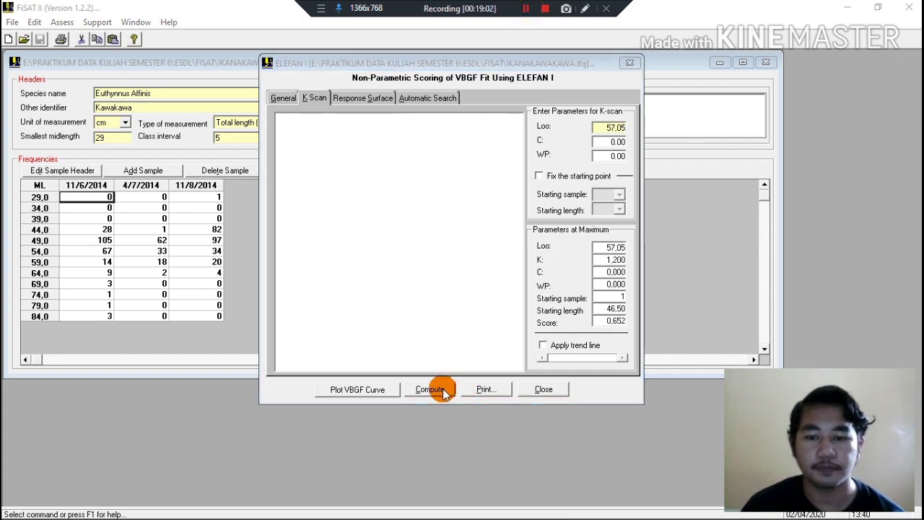
left_click(442, 389)
left_click(488, 311)
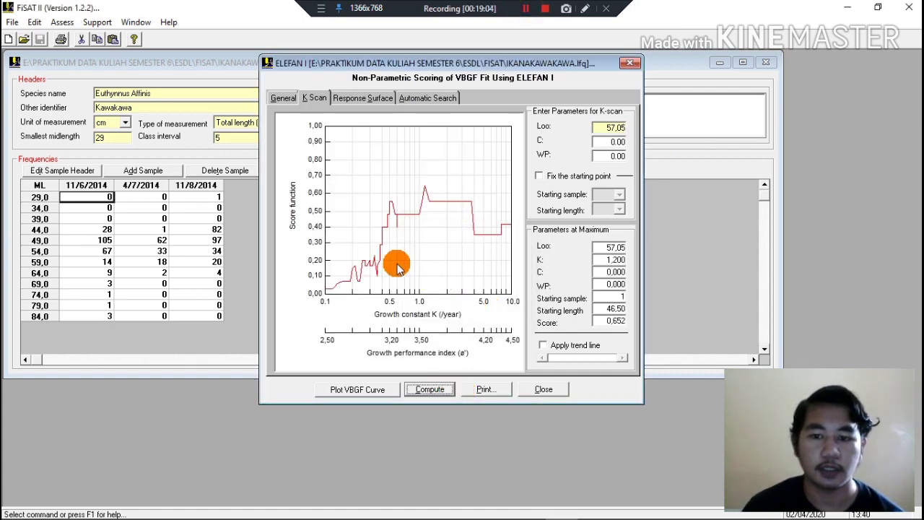
left_click(526, 9)
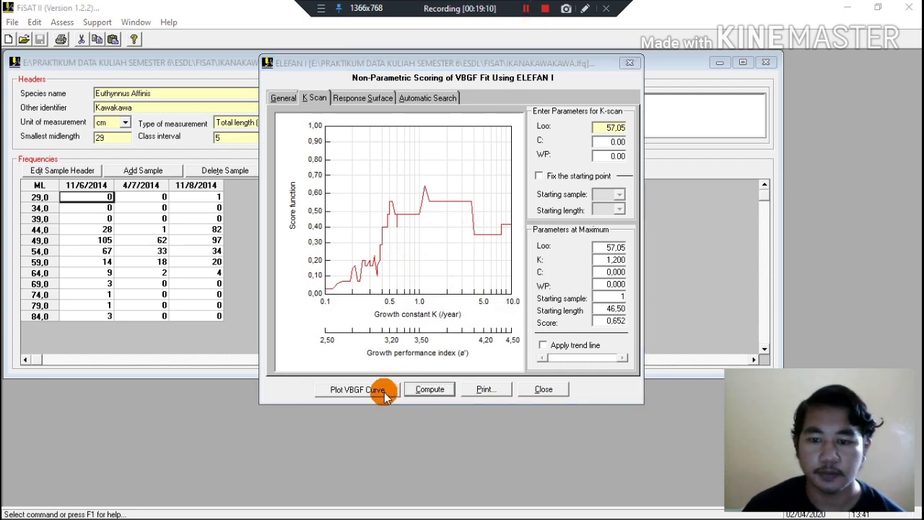
Open the VBGF and length frequency plot from the K-scan, enable the VBGF curve and restructured frequencies, and display the output graph.
left_click(384, 395)
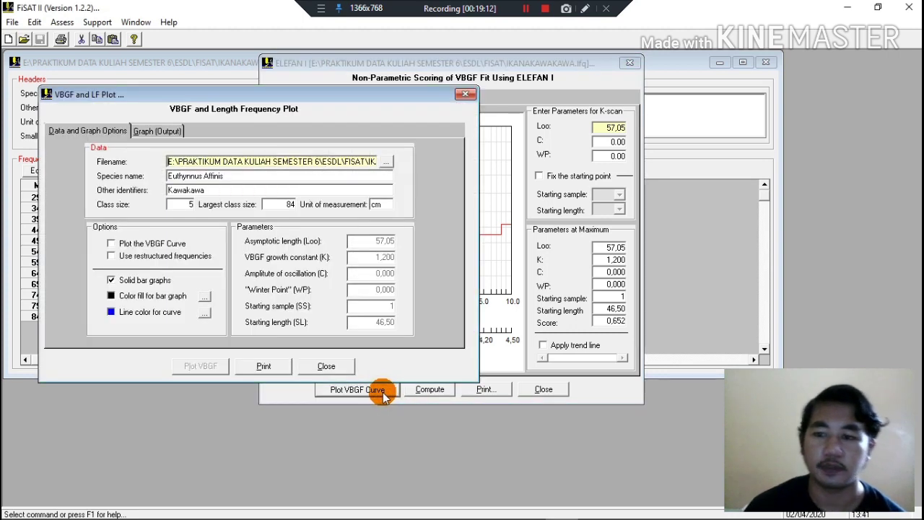
left_click(525, 8)
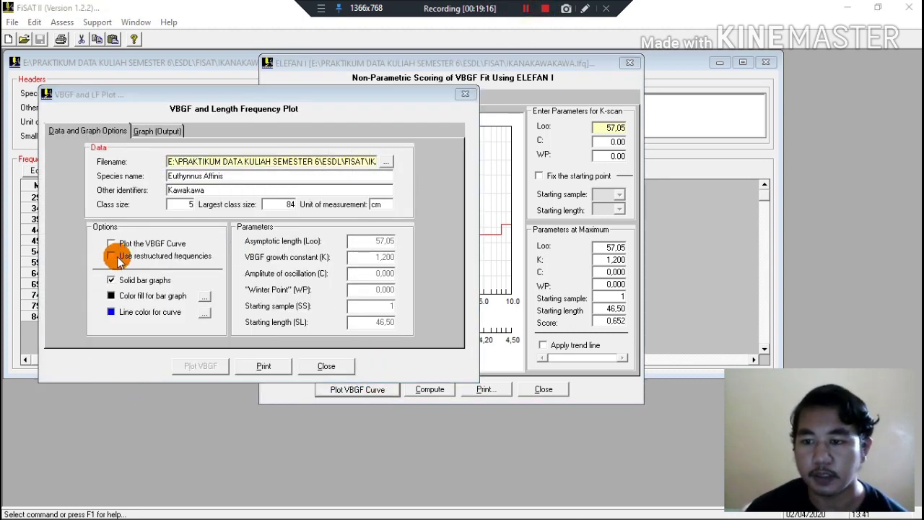
left_click(110, 243)
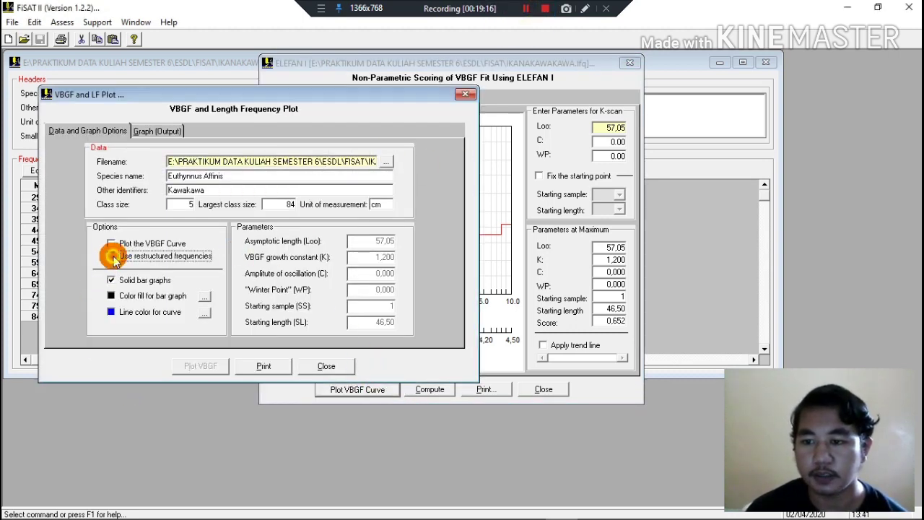
left_click(112, 245)
left_click(528, 9)
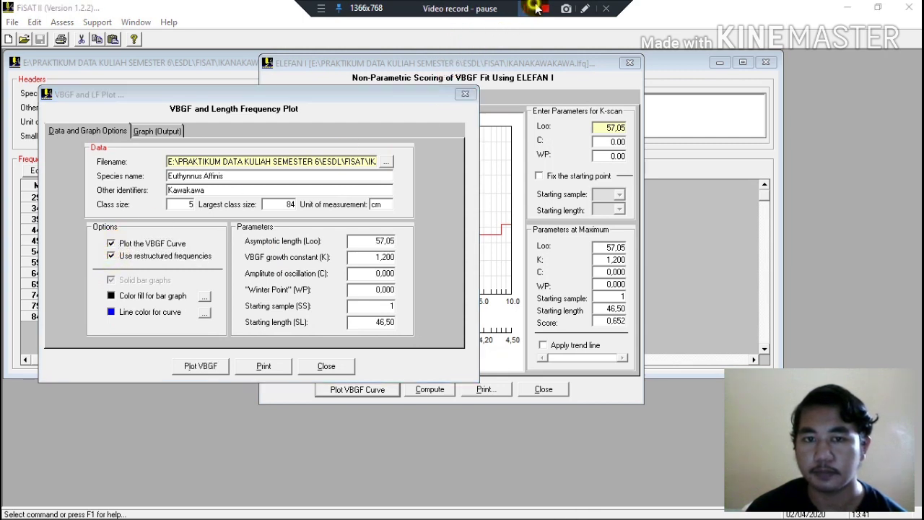
left_click(525, 9)
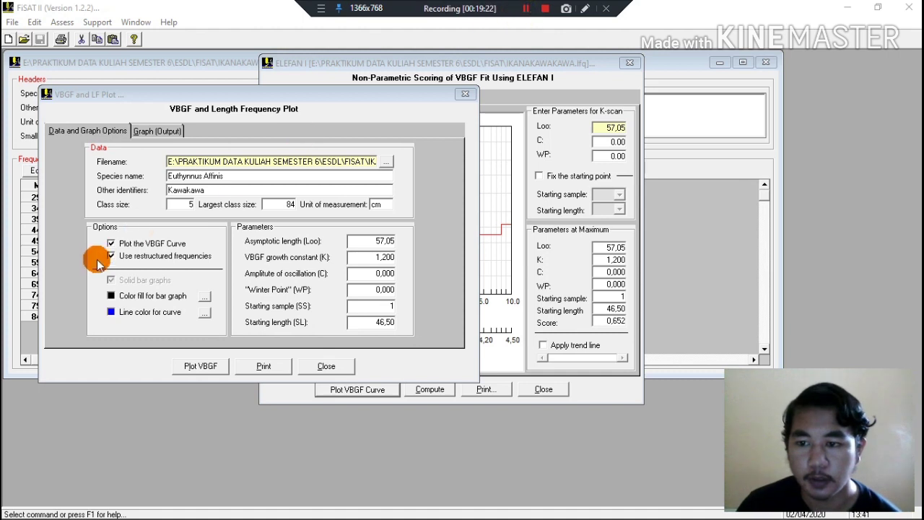
left_click(152, 136)
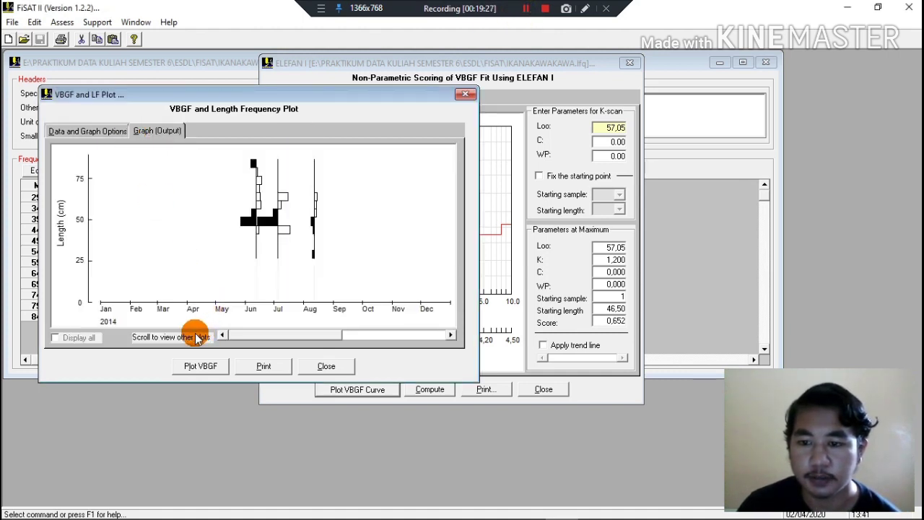
Plot the VBGF curves over the restructured length frequencies in the output graph.
left_click(194, 370)
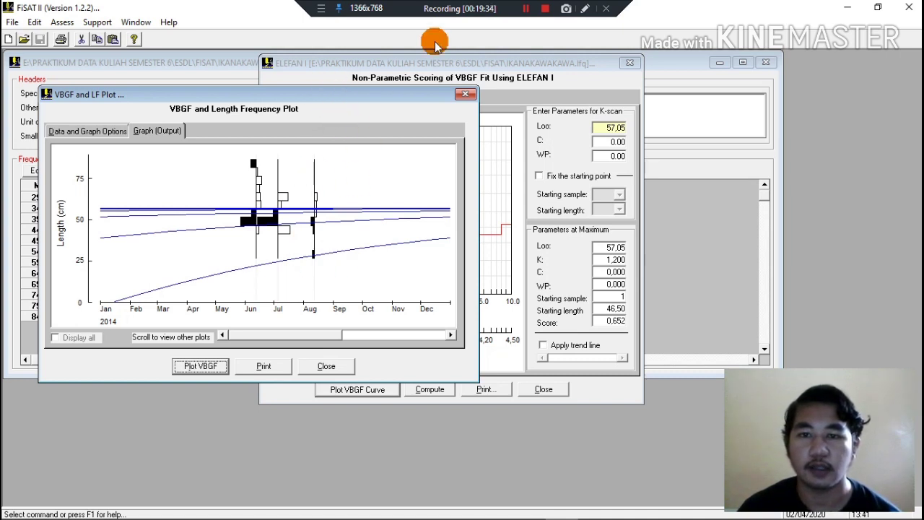
left_click(526, 7)
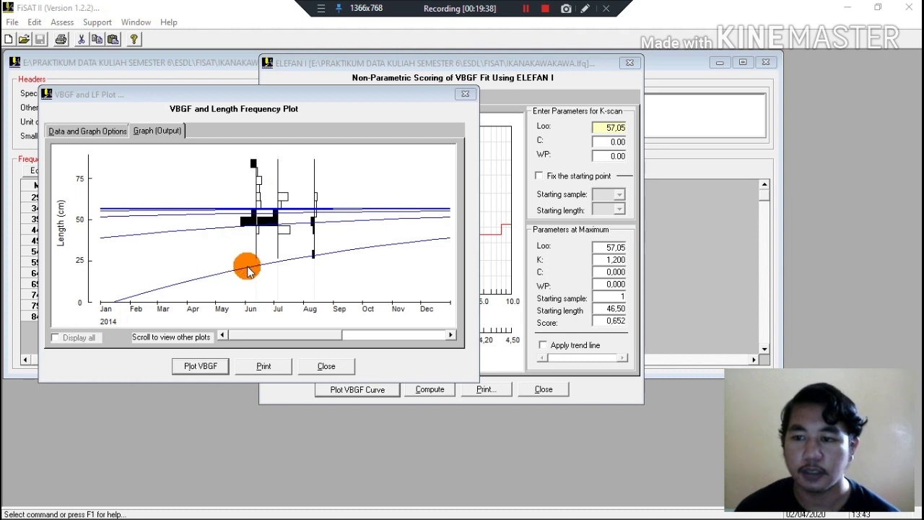
Compute the length-converted catch curve from the steady-state sample mortality estimation, using Loo 57,05 and K 1,01.
left_click(56, 23)
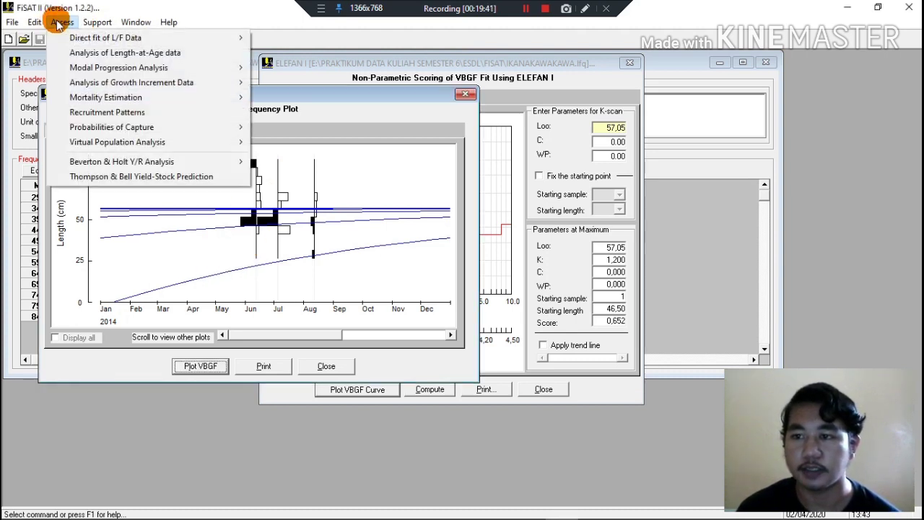
mouse_move(123, 97)
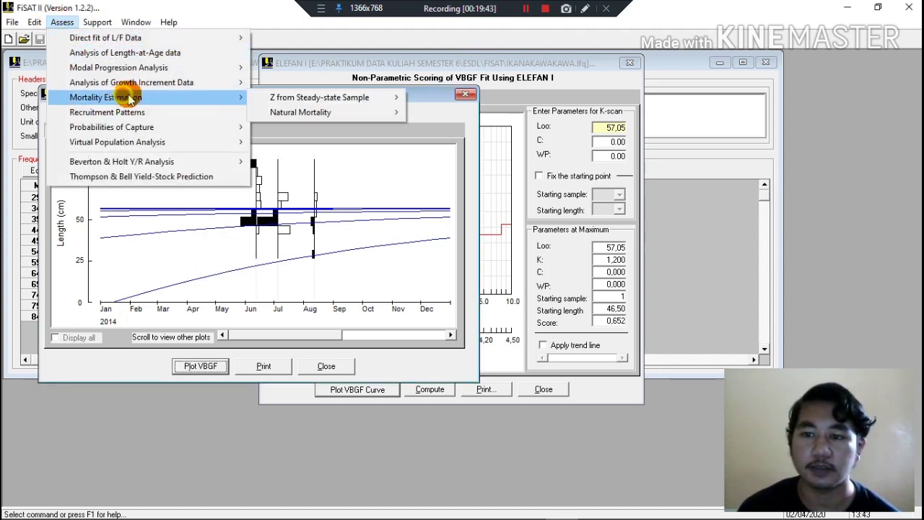
mouse_move(339, 96)
left_click(427, 95)
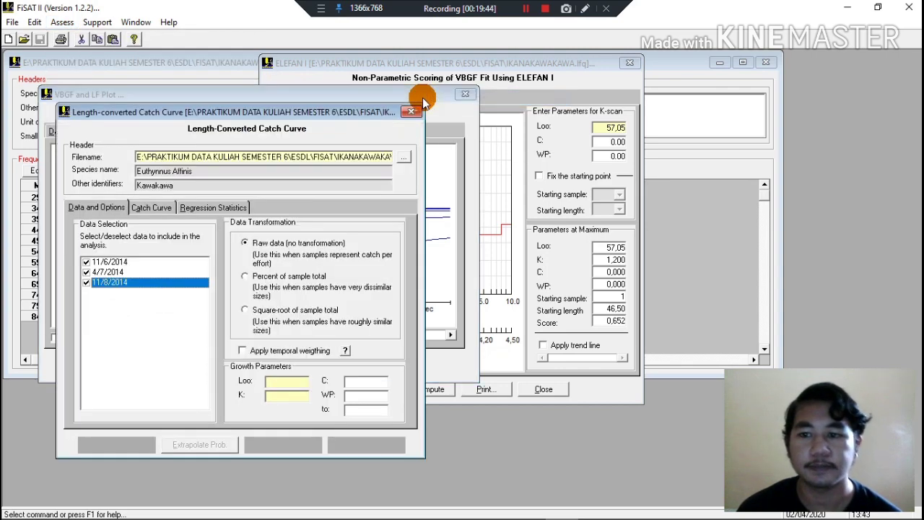
left_click(151, 207)
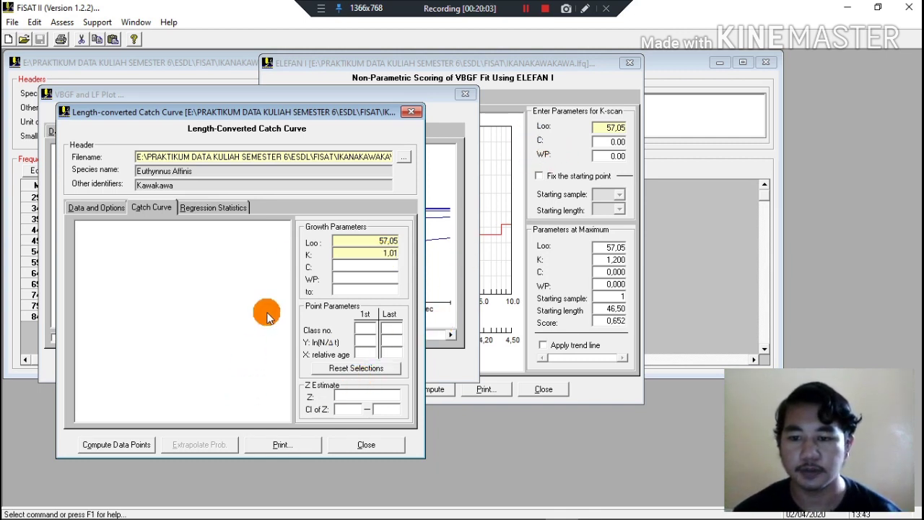
left_click(525, 9)
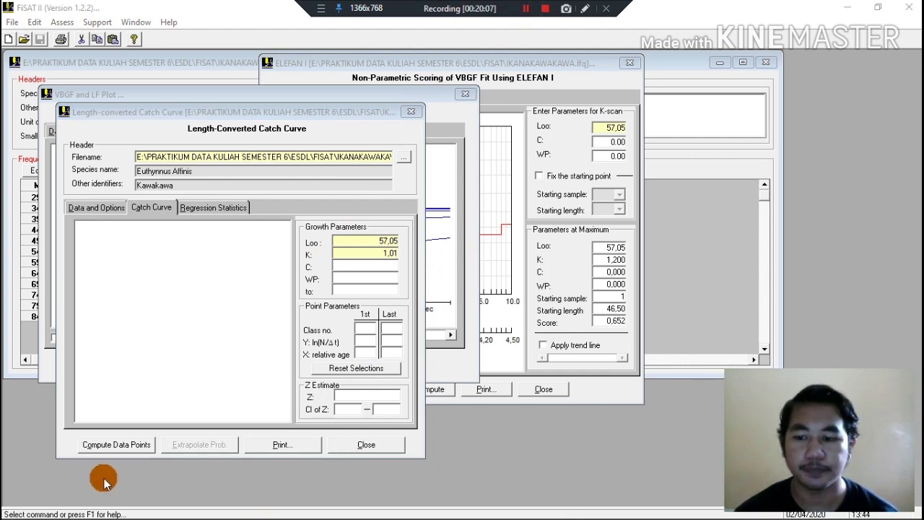
left_click(143, 449)
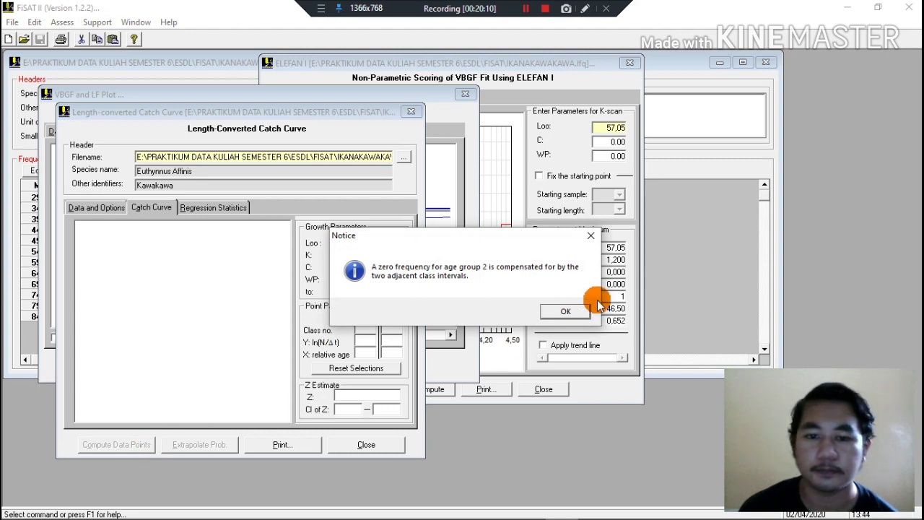
left_click(574, 311)
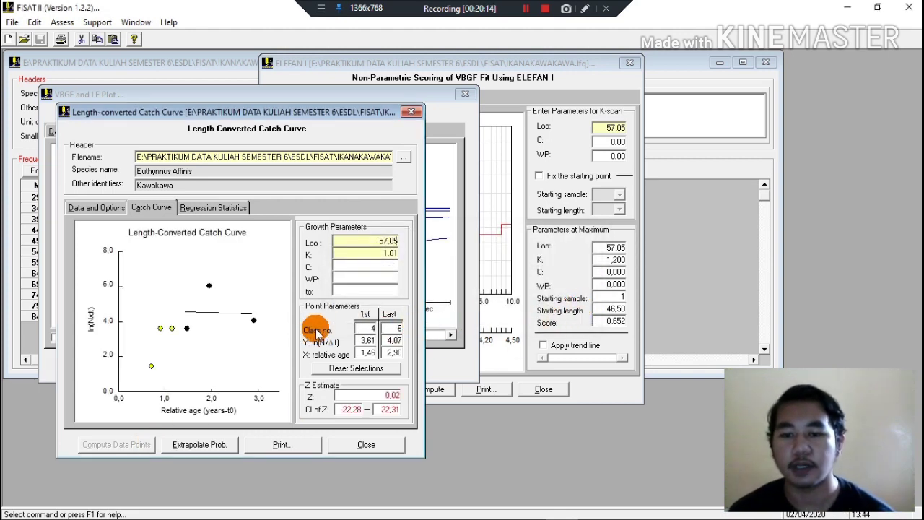
Review the catch curve's regression statistics and data options, and return to the catch curve graph.
left_click(195, 208)
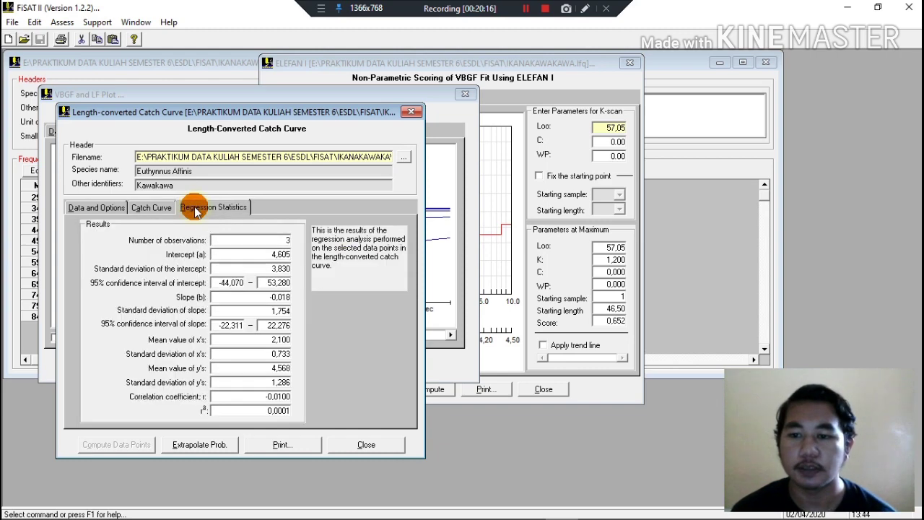
left_click(92, 208)
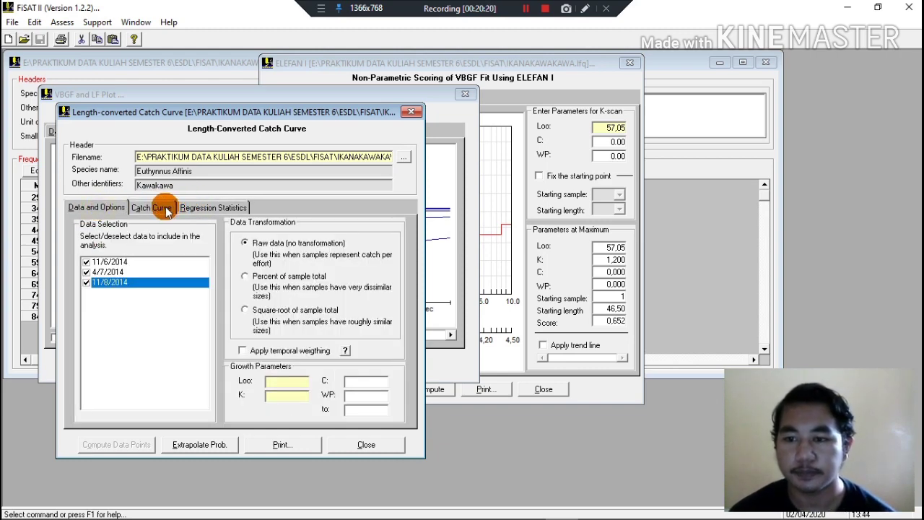
left_click(165, 210)
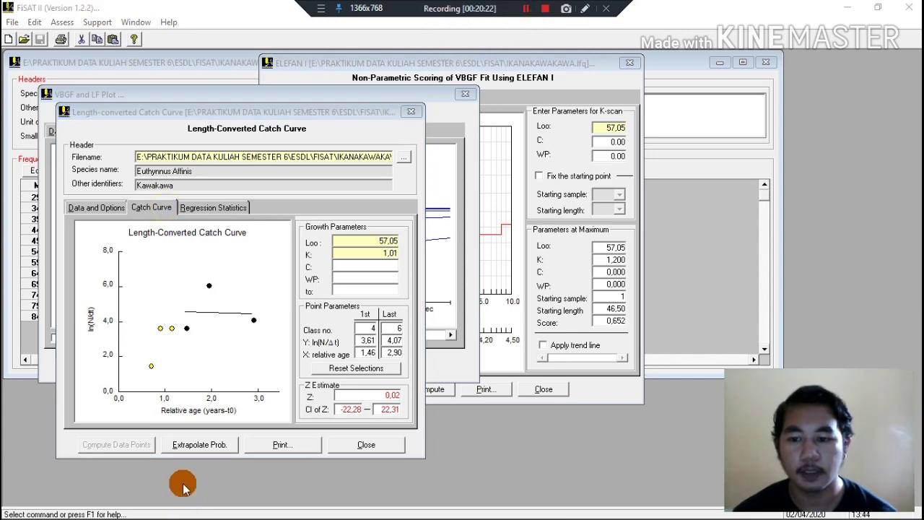
Extrapolate the probability of capture from the catch curve using a mean annual habitat temperature of 30.
left_click(200, 445)
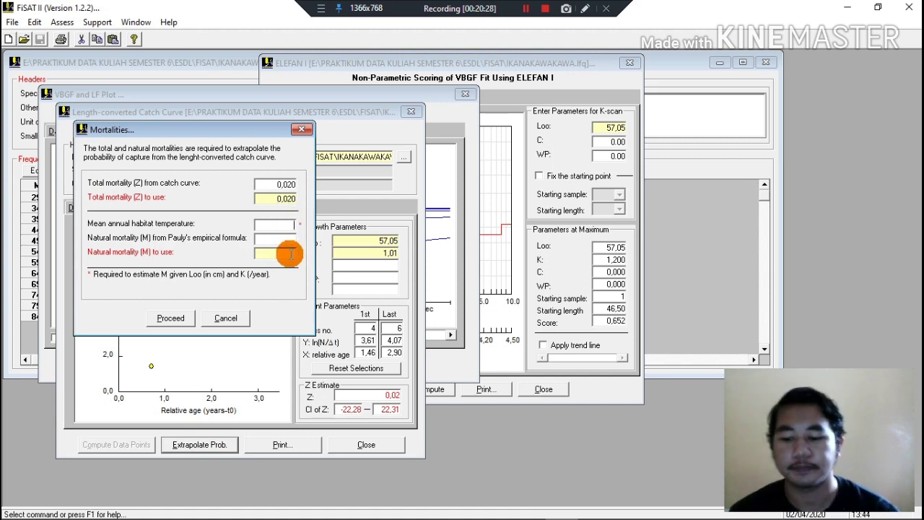
type("30")
left_click(291, 254)
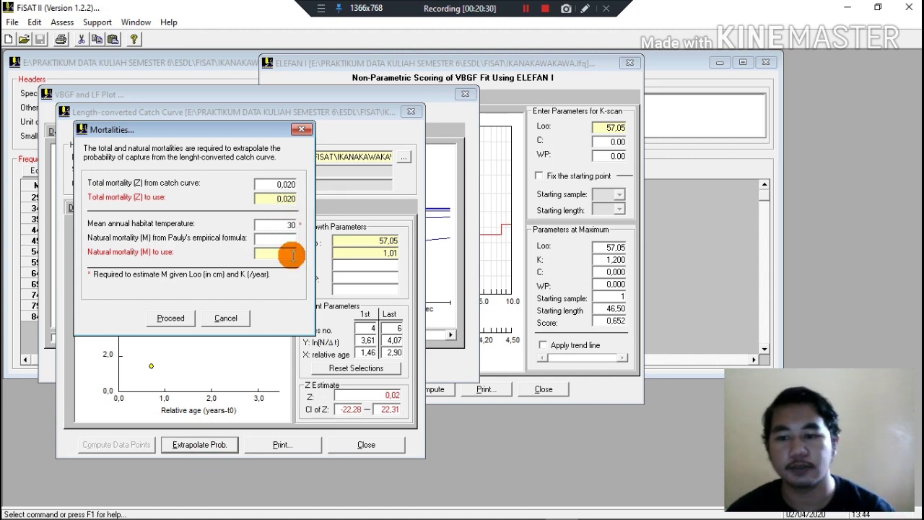
left_click(189, 318)
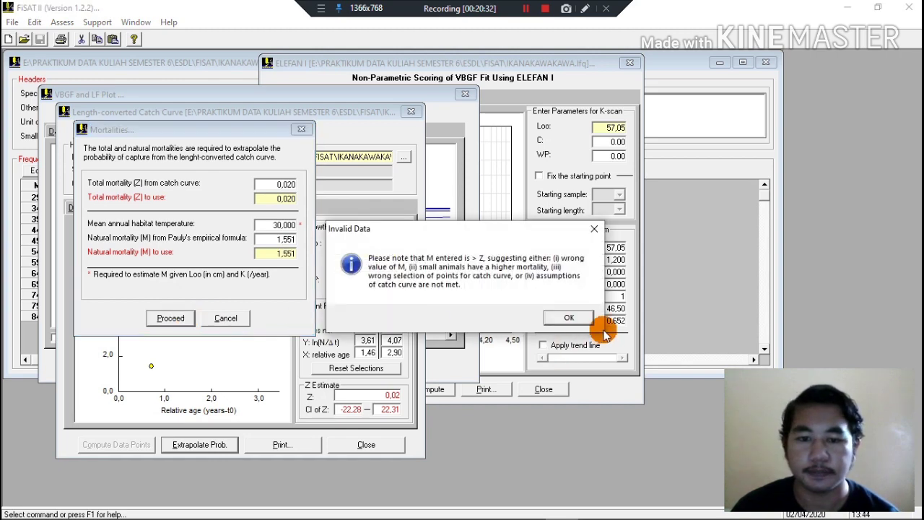
left_click(578, 312)
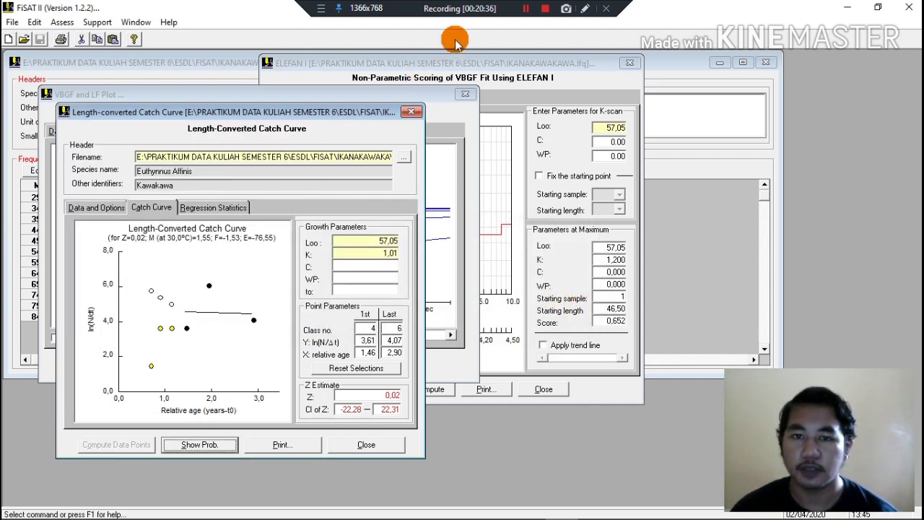
left_click(526, 9)
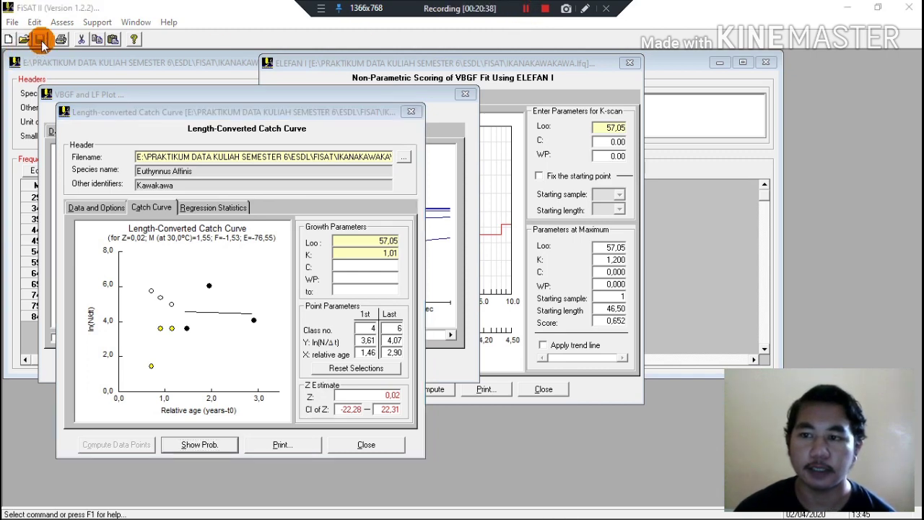
Compute the recruitment pattern for the samples with Loo 57,05 and K 1,01.
left_click(62, 20)
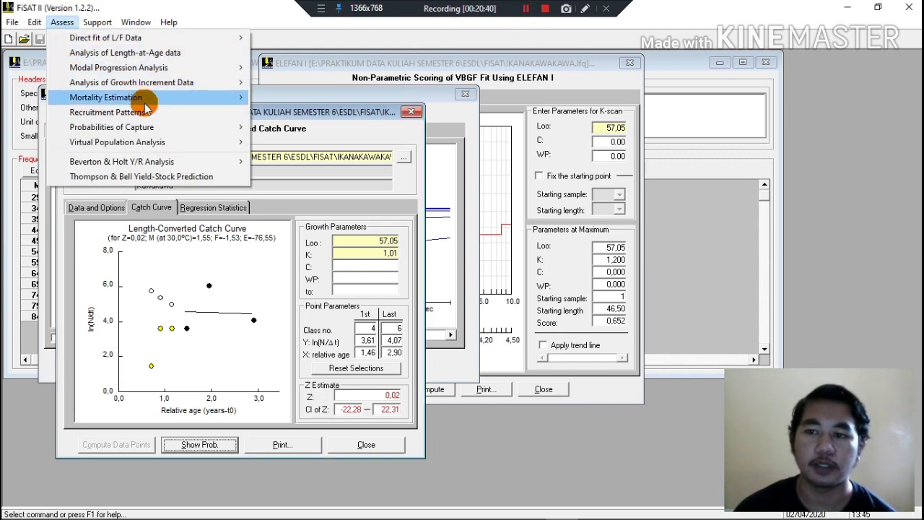
left_click(240, 114)
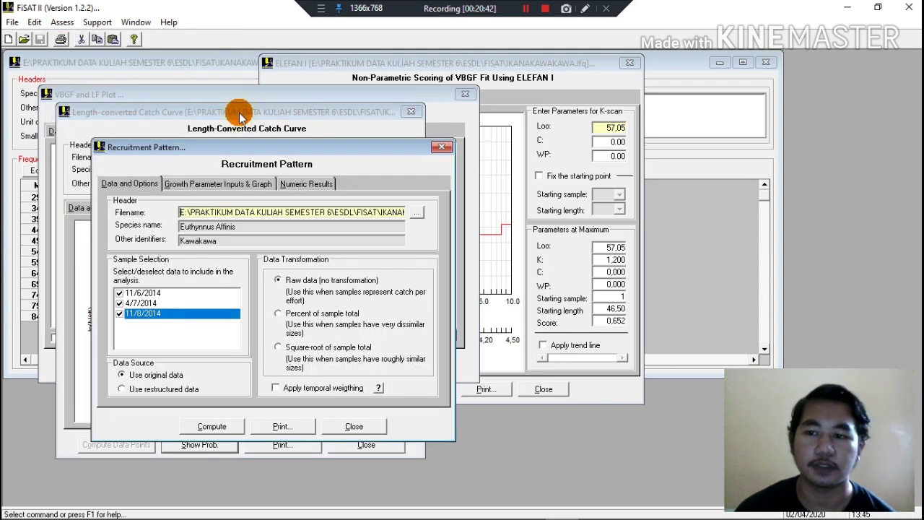
left_click(248, 185)
left_click(371, 215)
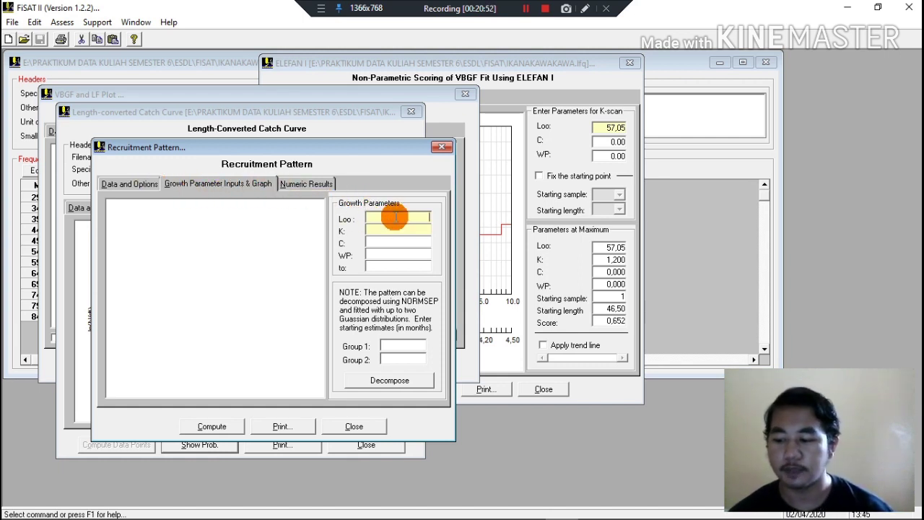
type("57,05")
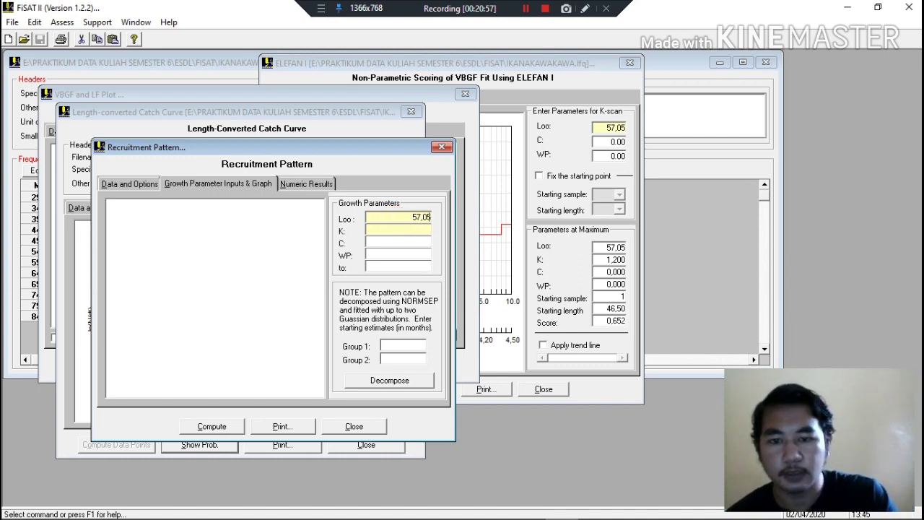
left_click(389, 232)
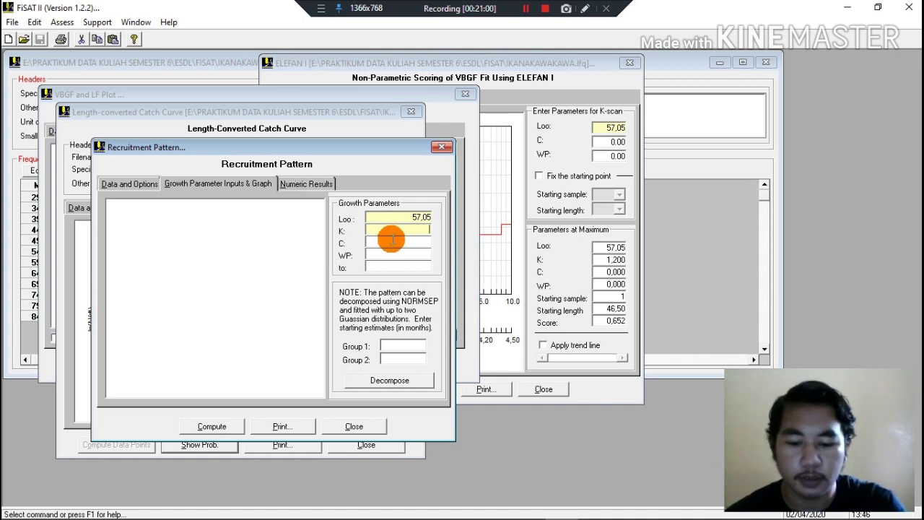
type("1")
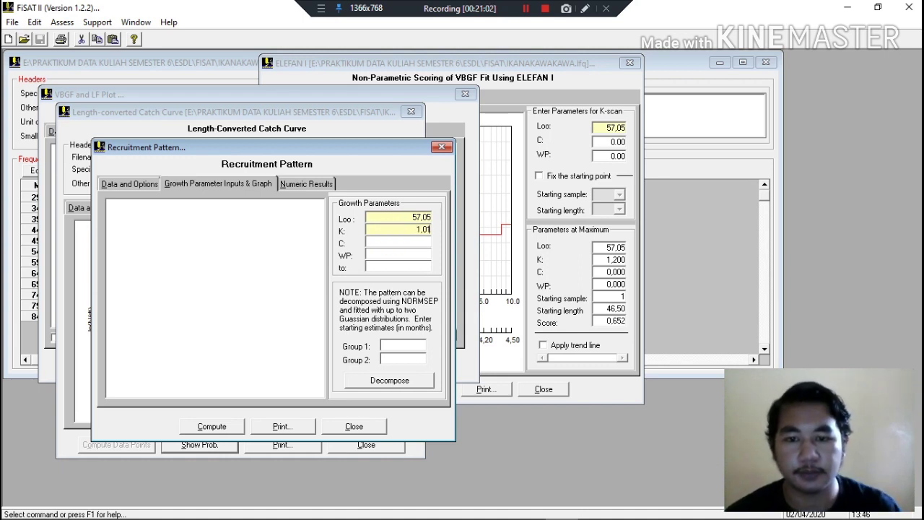
type(",01")
left_click(210, 426)
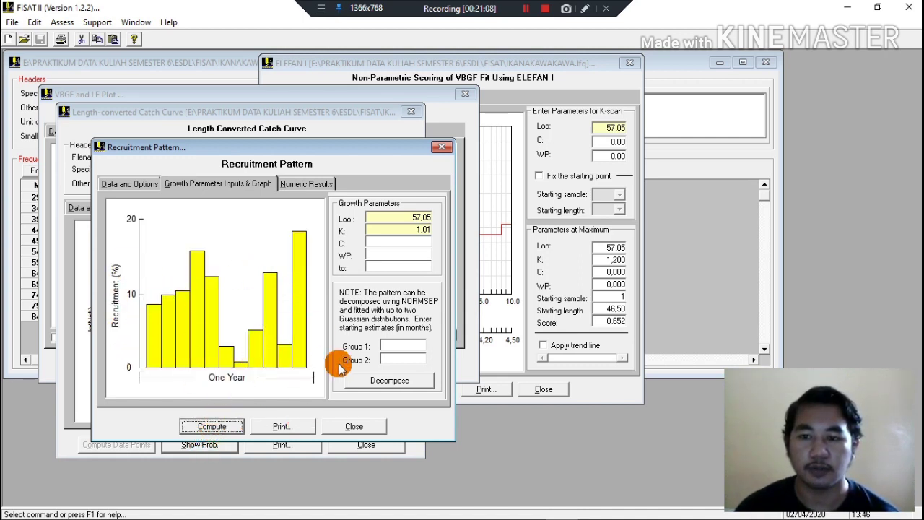
Set the Group 1 starting estimate to Month 11's percent recruitment, 18,48.
left_click(301, 185)
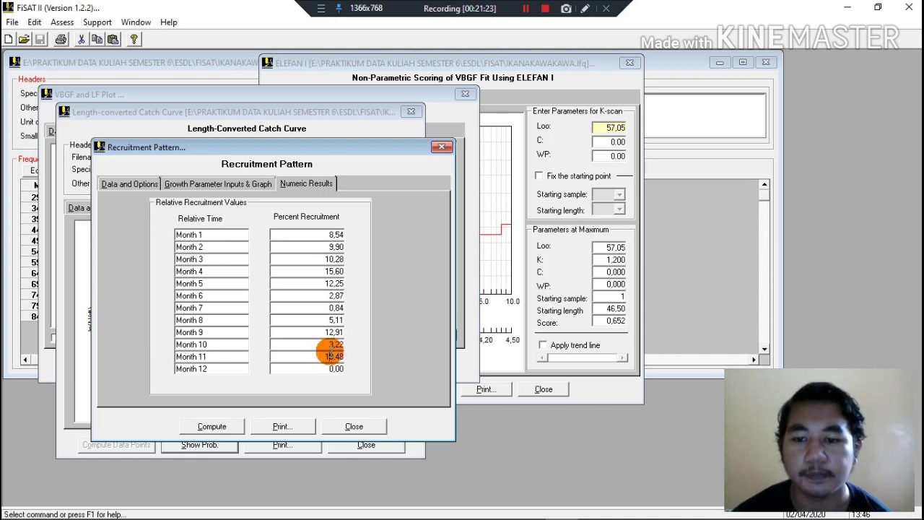
left_click_drag(320, 354, 354, 350)
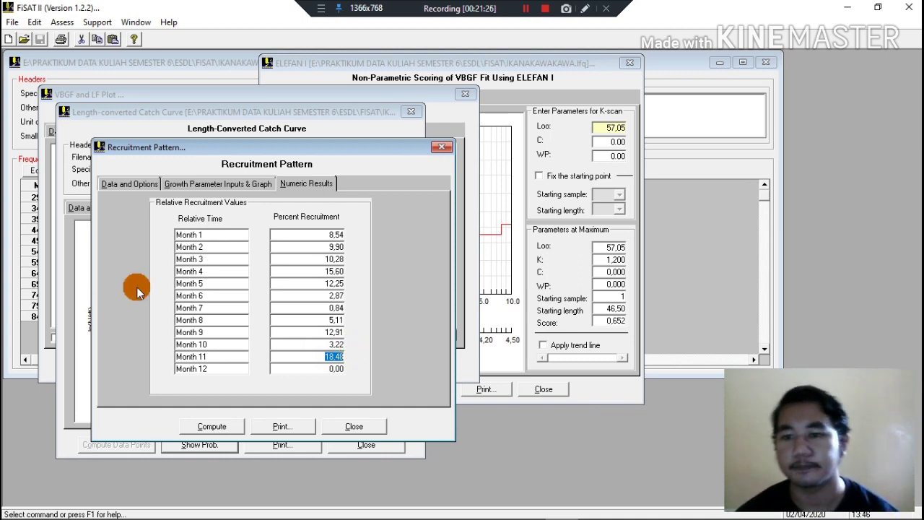
left_click(250, 187)
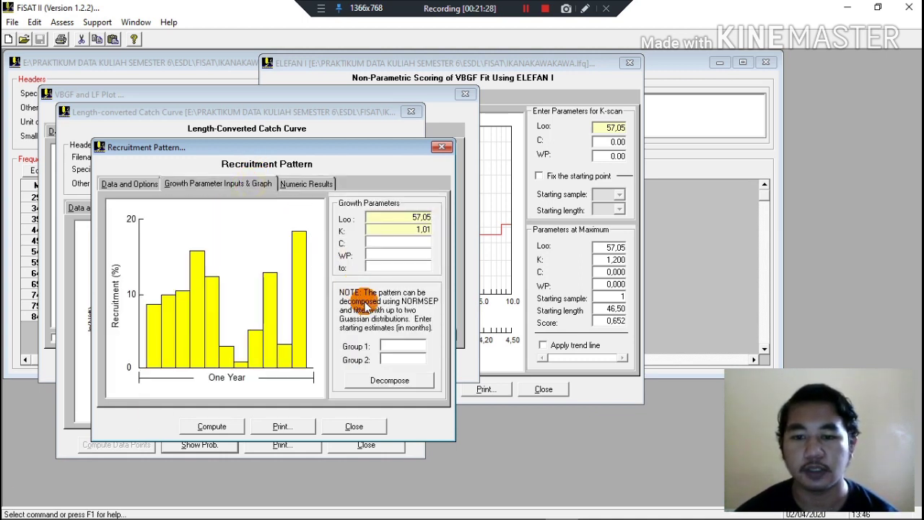
left_click(391, 358)
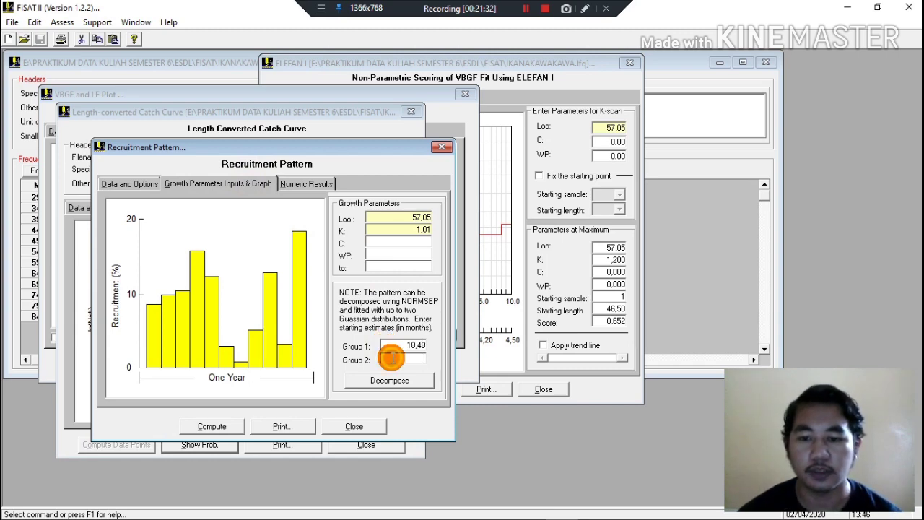
Recheck the monthly recruitment percentages and decompose the recruitment pattern using the Group 1 estimate.
left_click(288, 181)
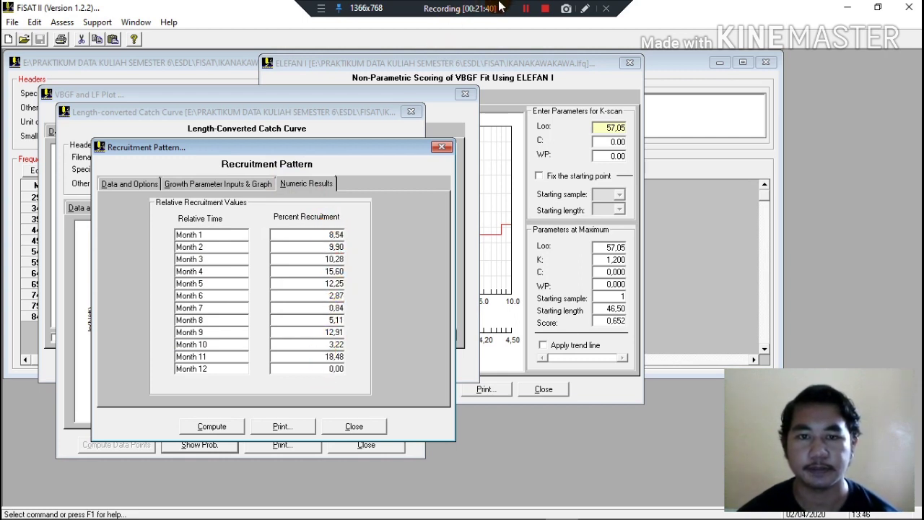
left_click(524, 9)
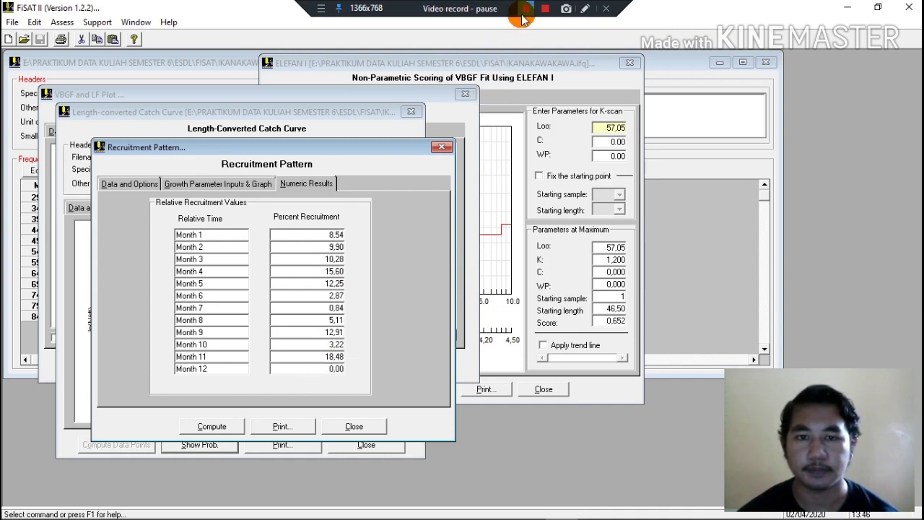
left_click(525, 8)
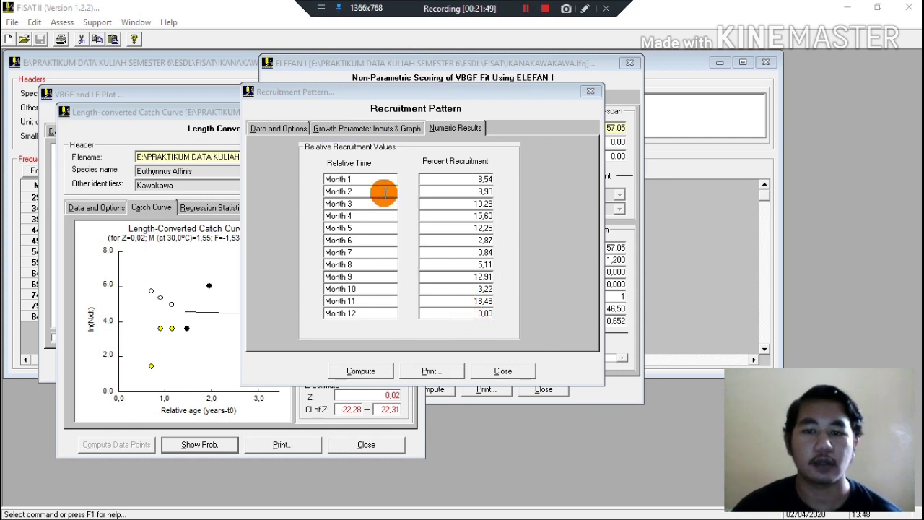
left_click(357, 128)
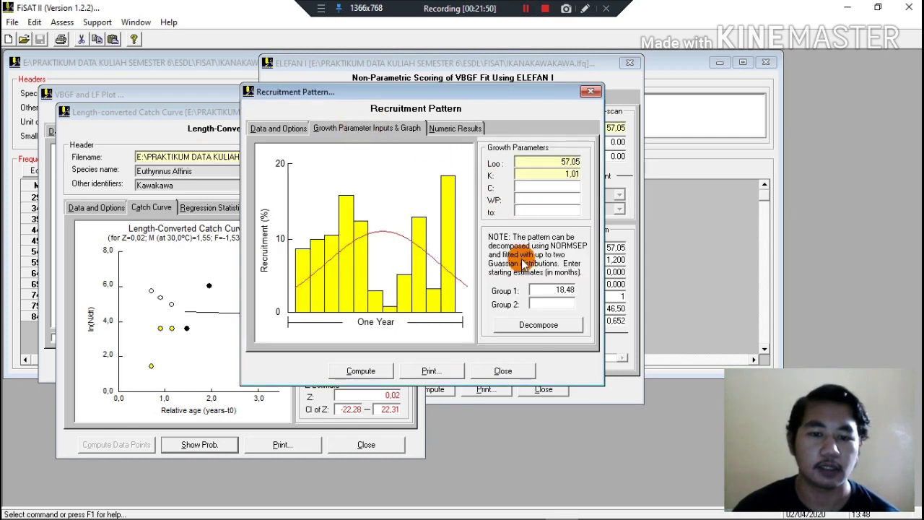
left_click(553, 329)
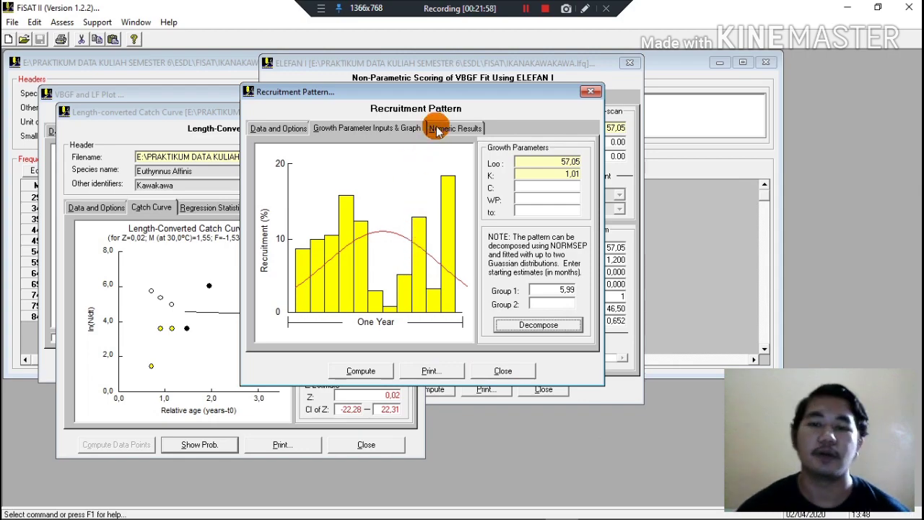
Rearrange the Recruitment Pattern, catch curve and ELEFAN I windows so that the K-scan and result graphs are exposed.
left_click_drag(447, 92, 758, 70)
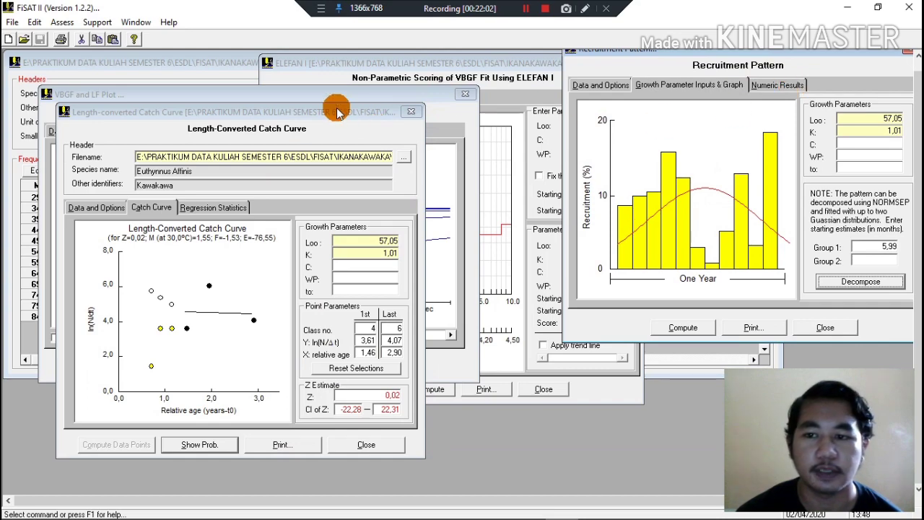
left_click_drag(337, 112, 856, 112)
left_click(359, 94)
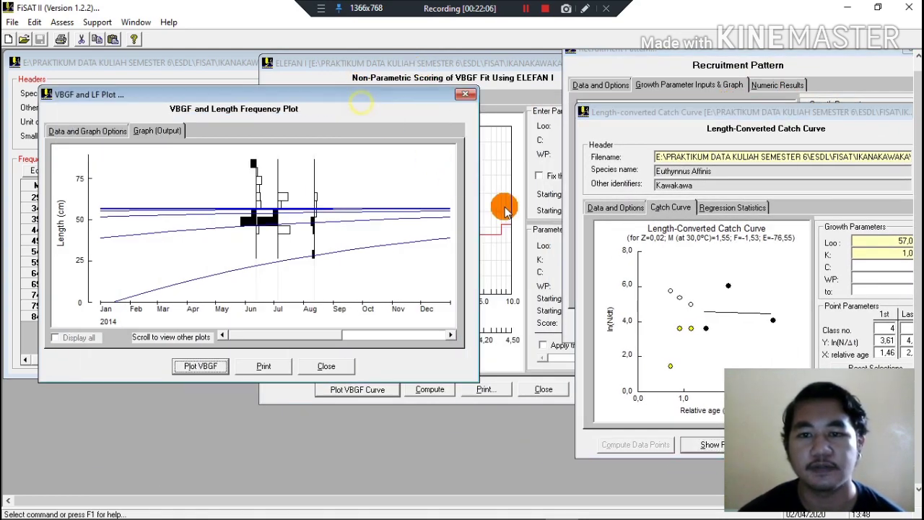
left_click_drag(400, 62, 329, 52)
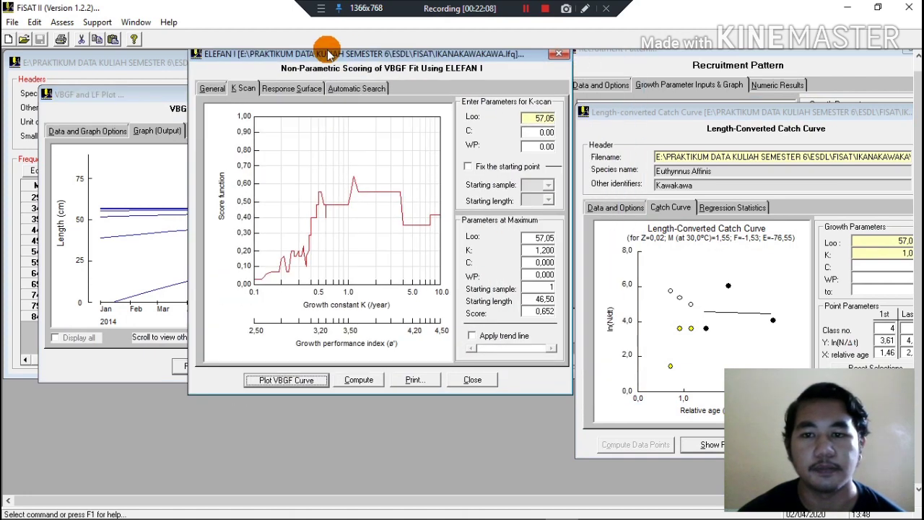